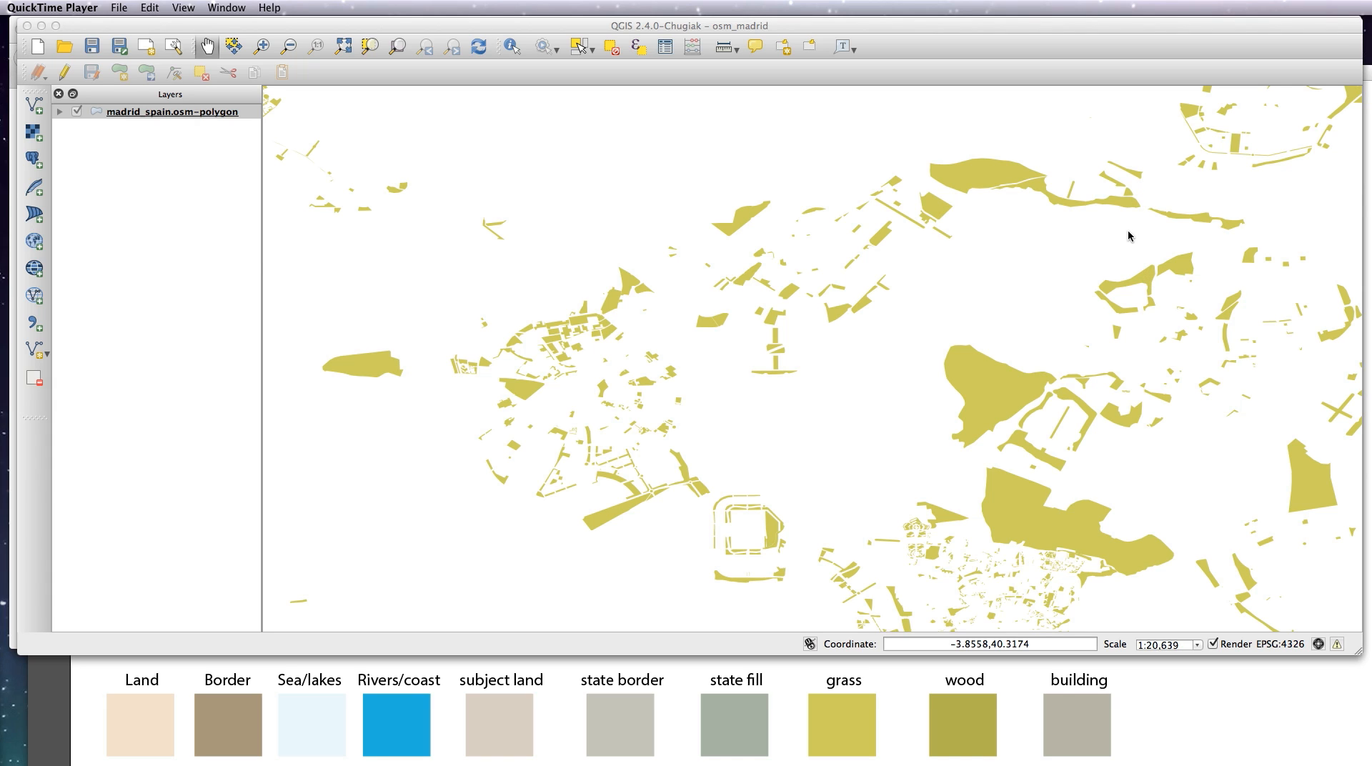
Step: Load the city-parks-water.qml style onto the polygon layer and apply it
double_click(199, 114)
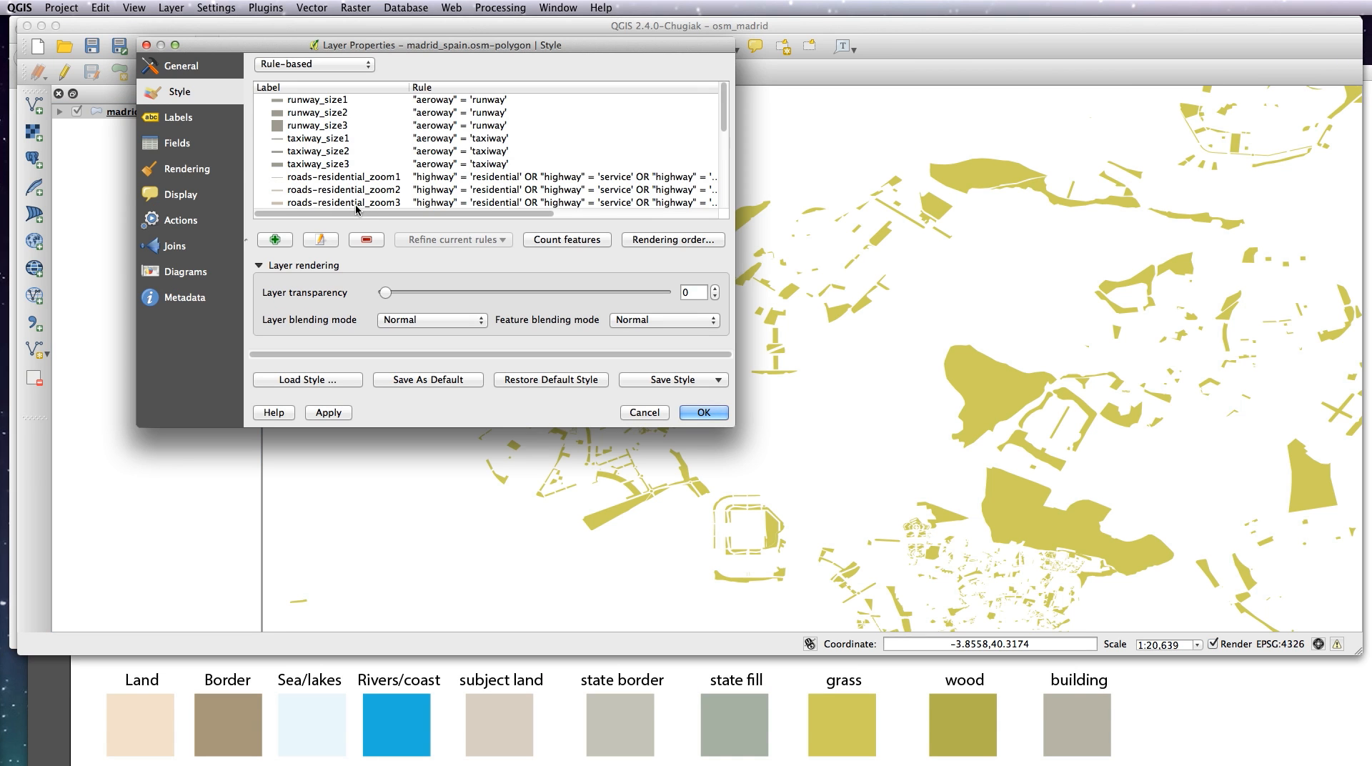
click(291, 379)
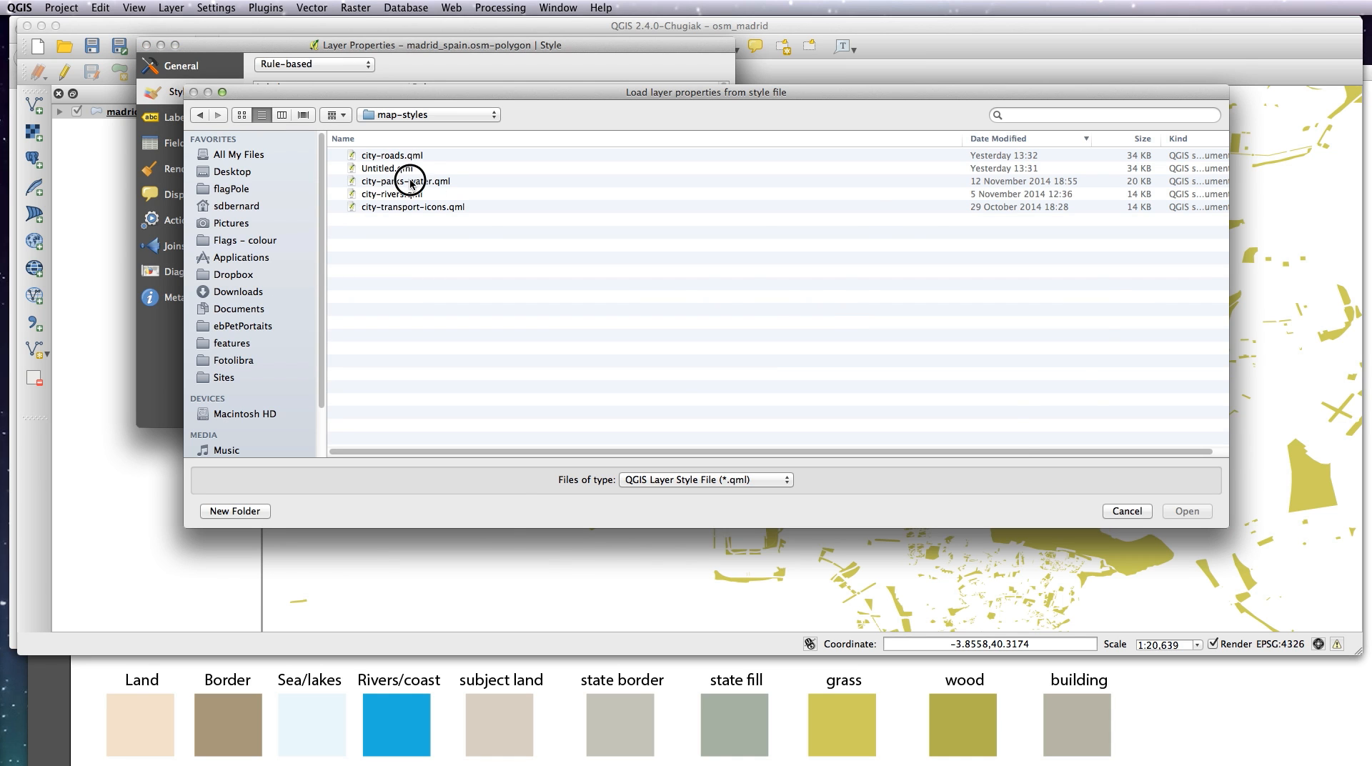
double_click(411, 180)
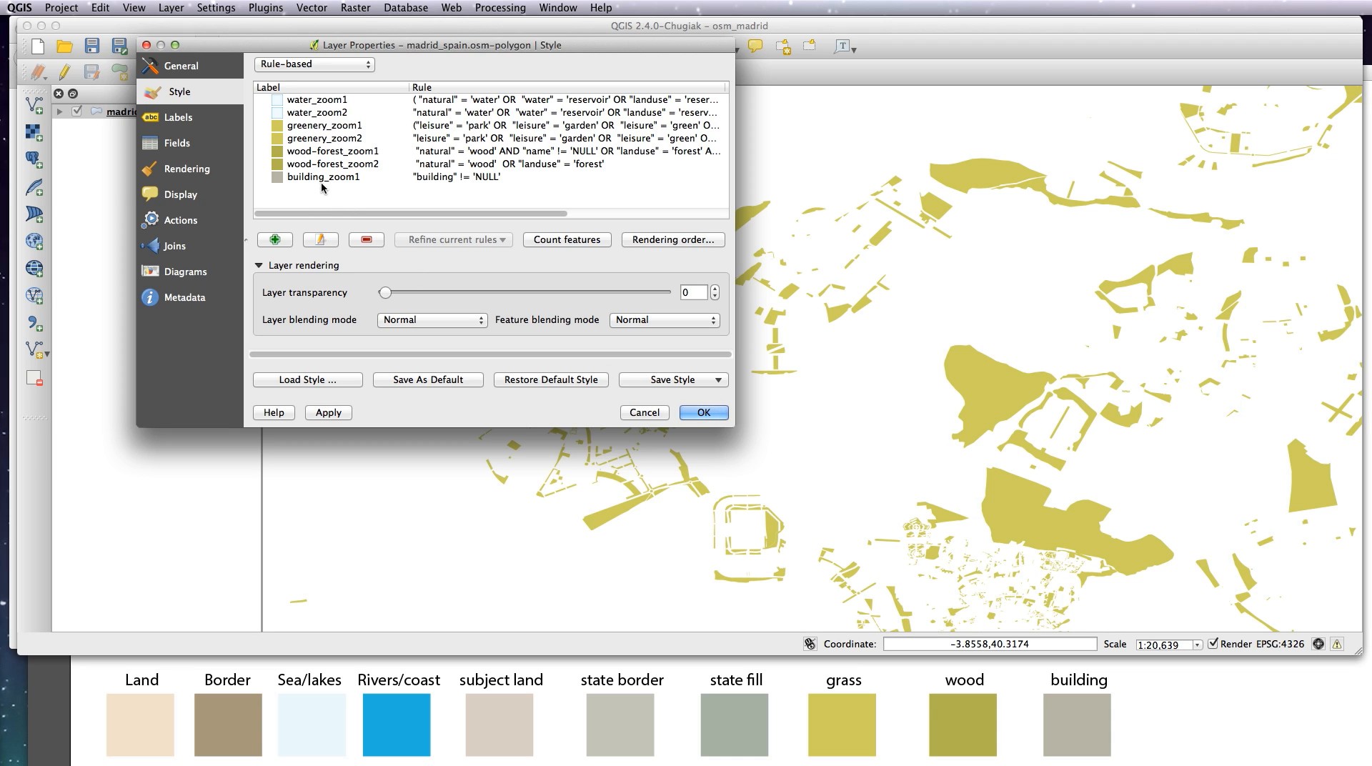
click(327, 412)
click(703, 412)
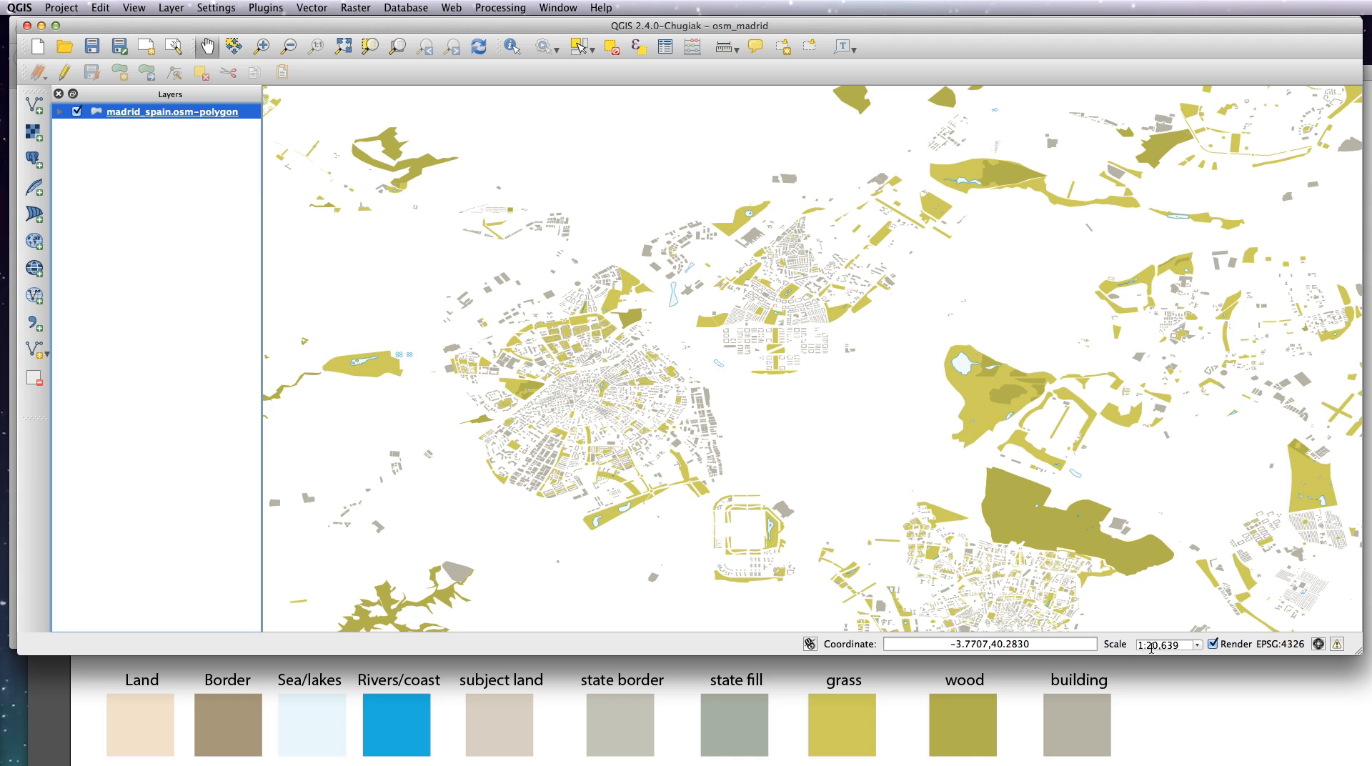
Step: Zoom the map out twice to show the wider Madrid region and its rivers
key(ctrl+minus)
click(802, 426)
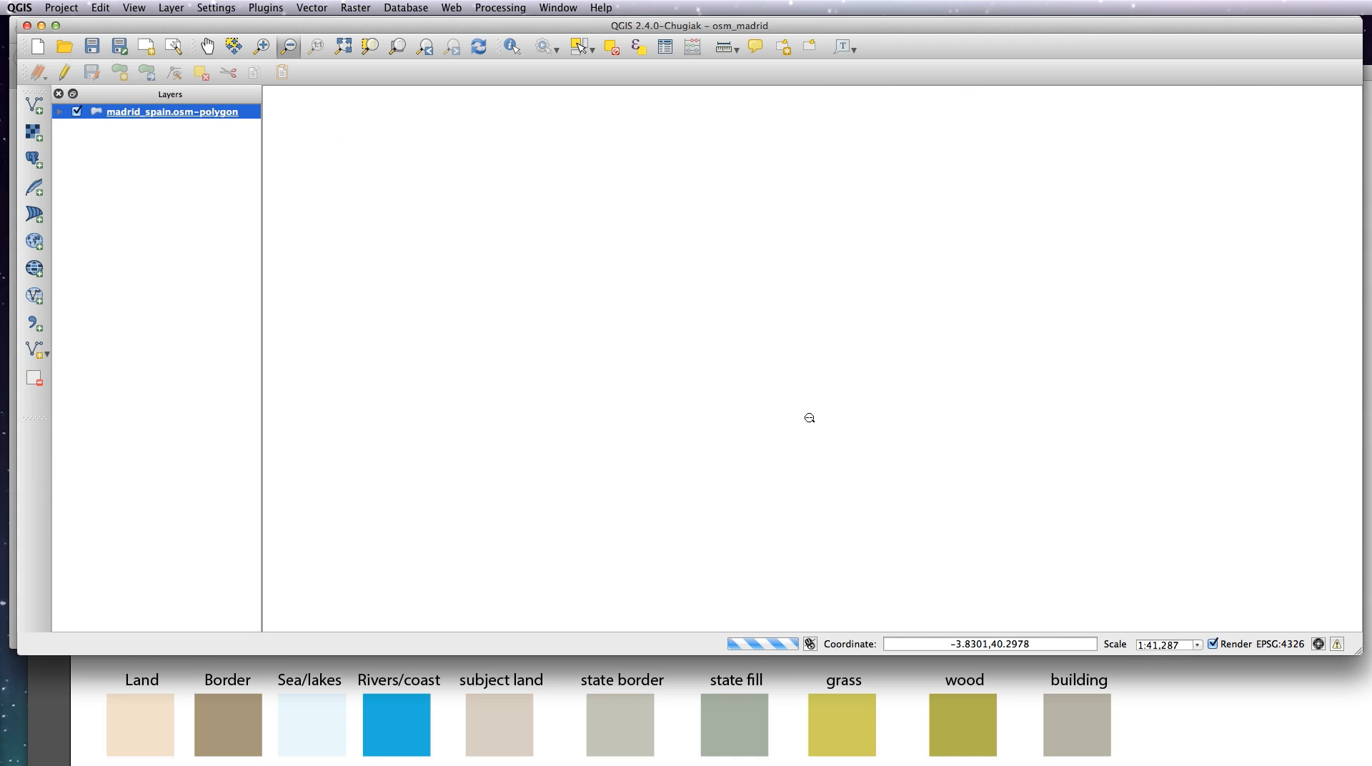
click(816, 411)
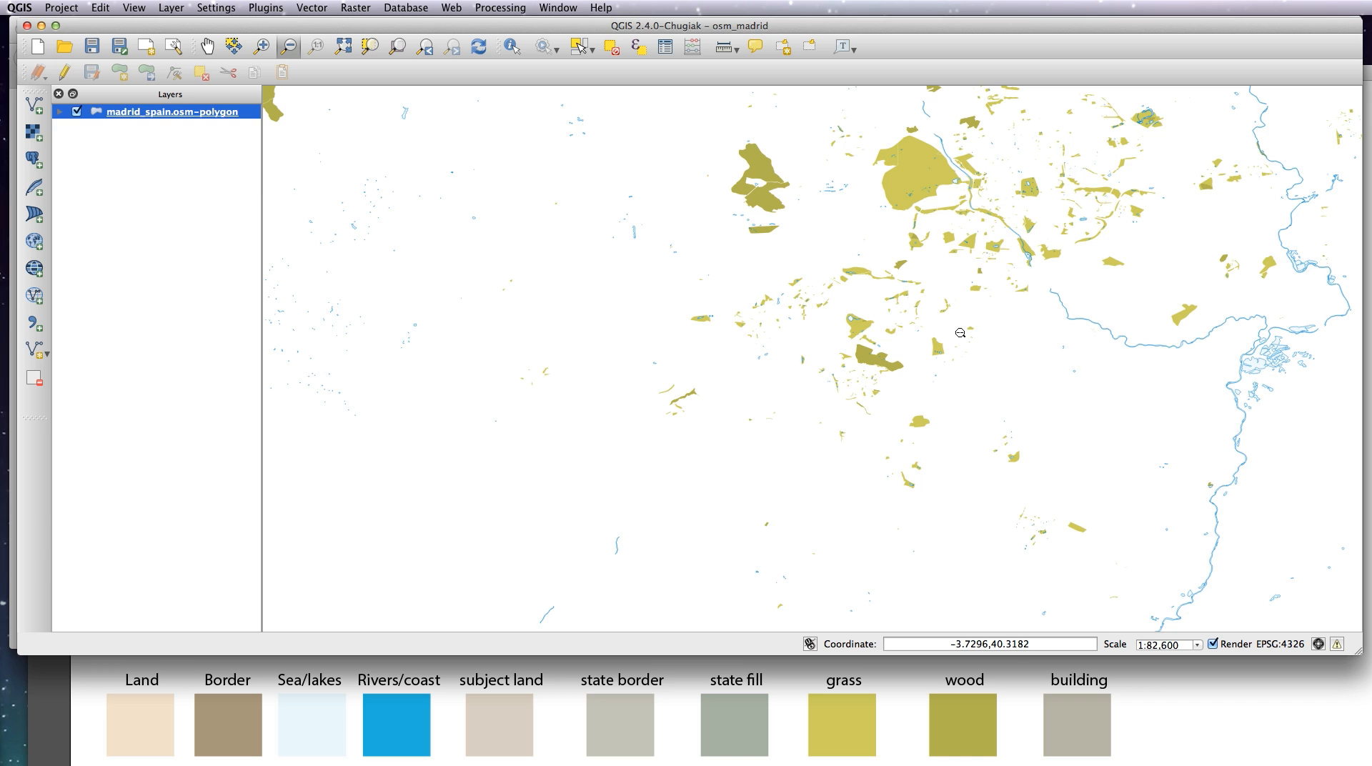
key(ctrl+plus)
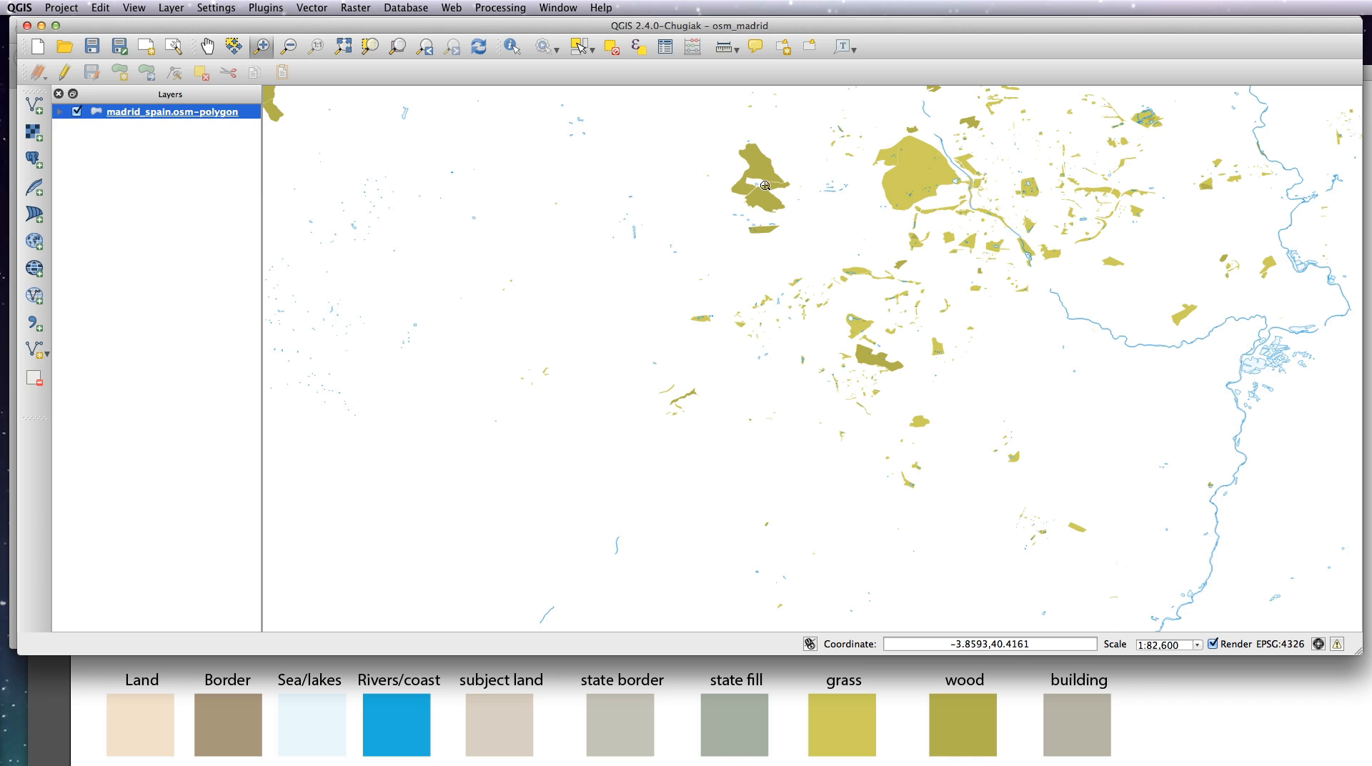
key(ctrl+s)
Step: Set the project background colour to the beige Land swatch sampled from the palette
key(ctrl+shift+p)
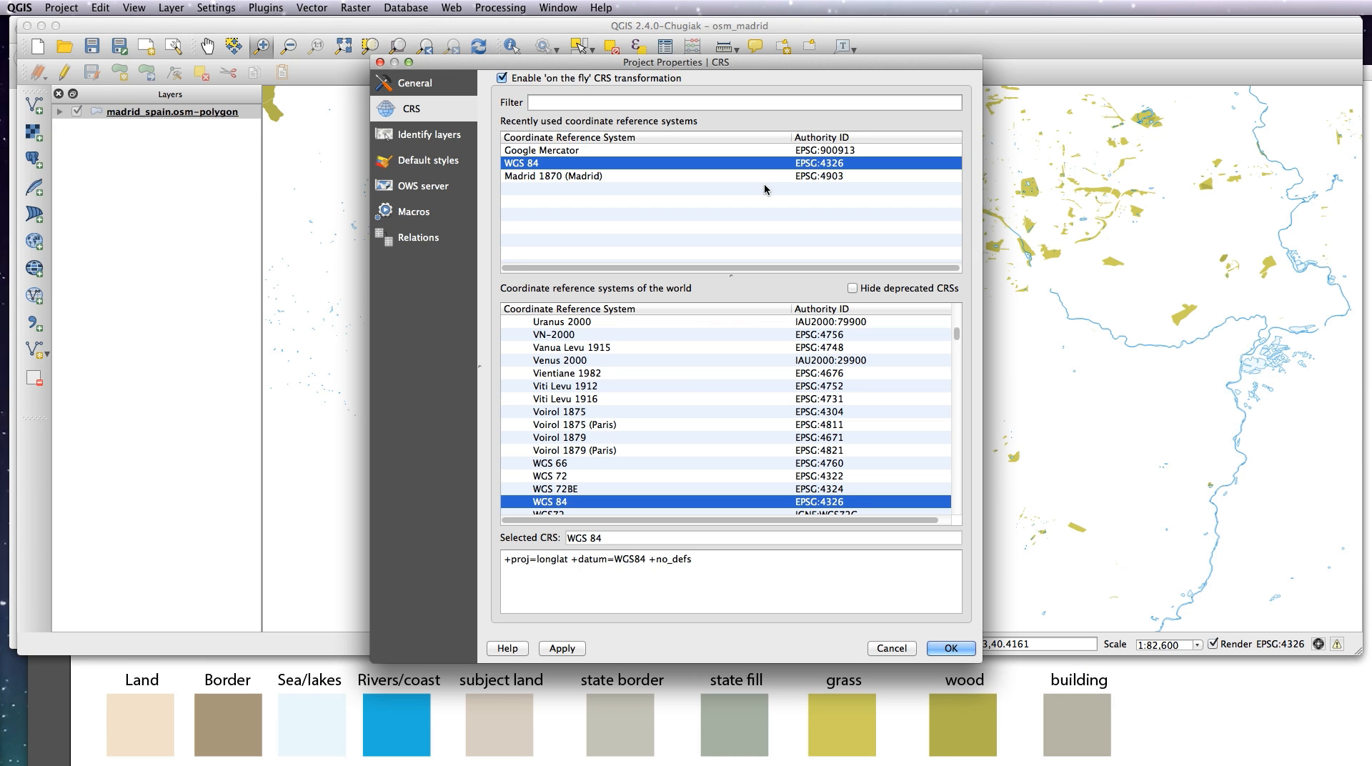
click(419, 83)
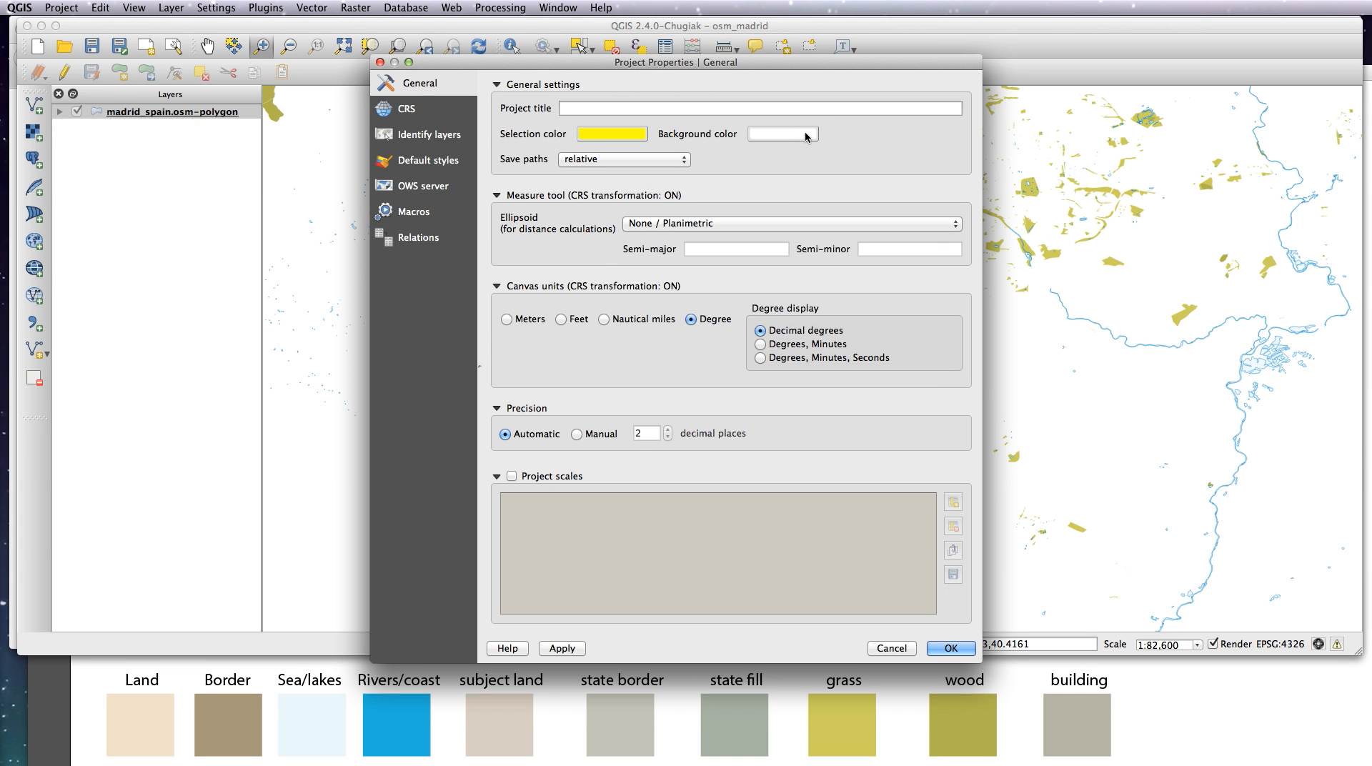
click(783, 133)
click(398, 485)
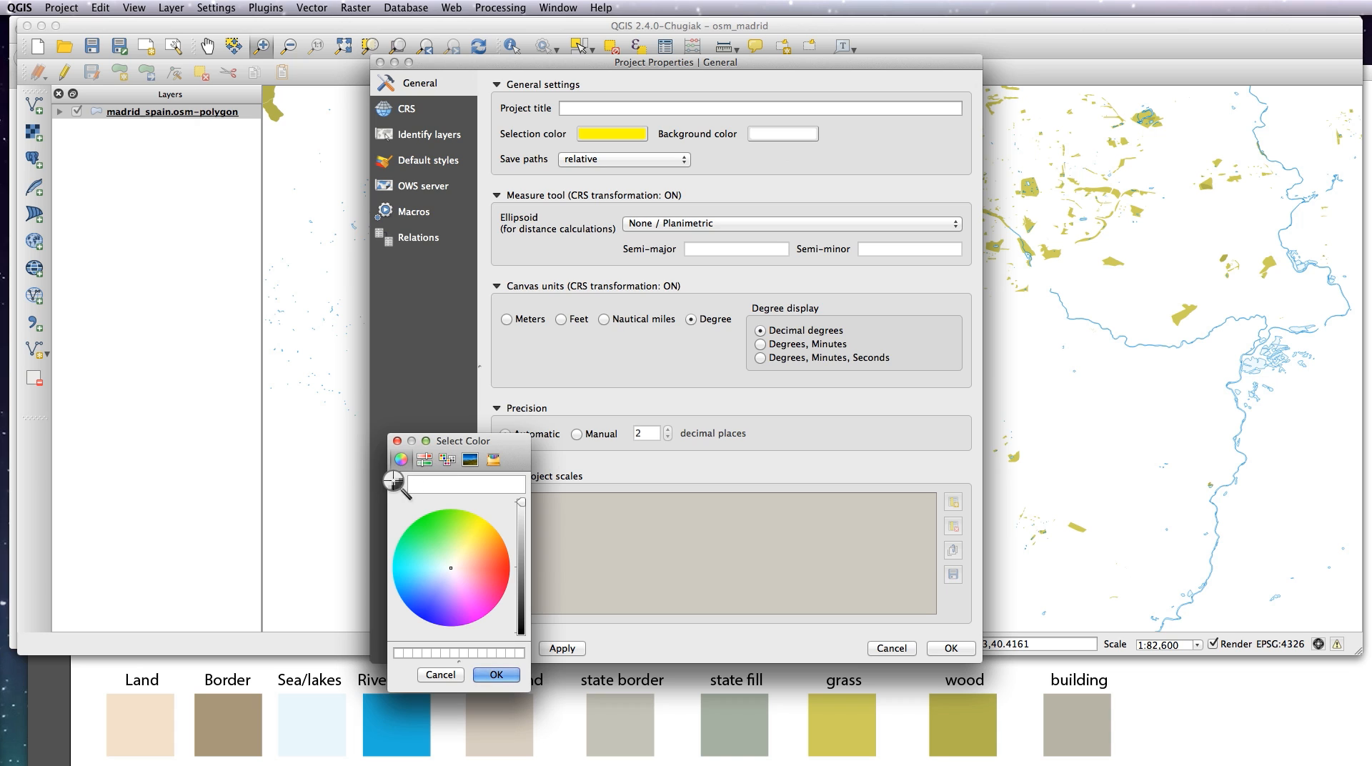
click(131, 730)
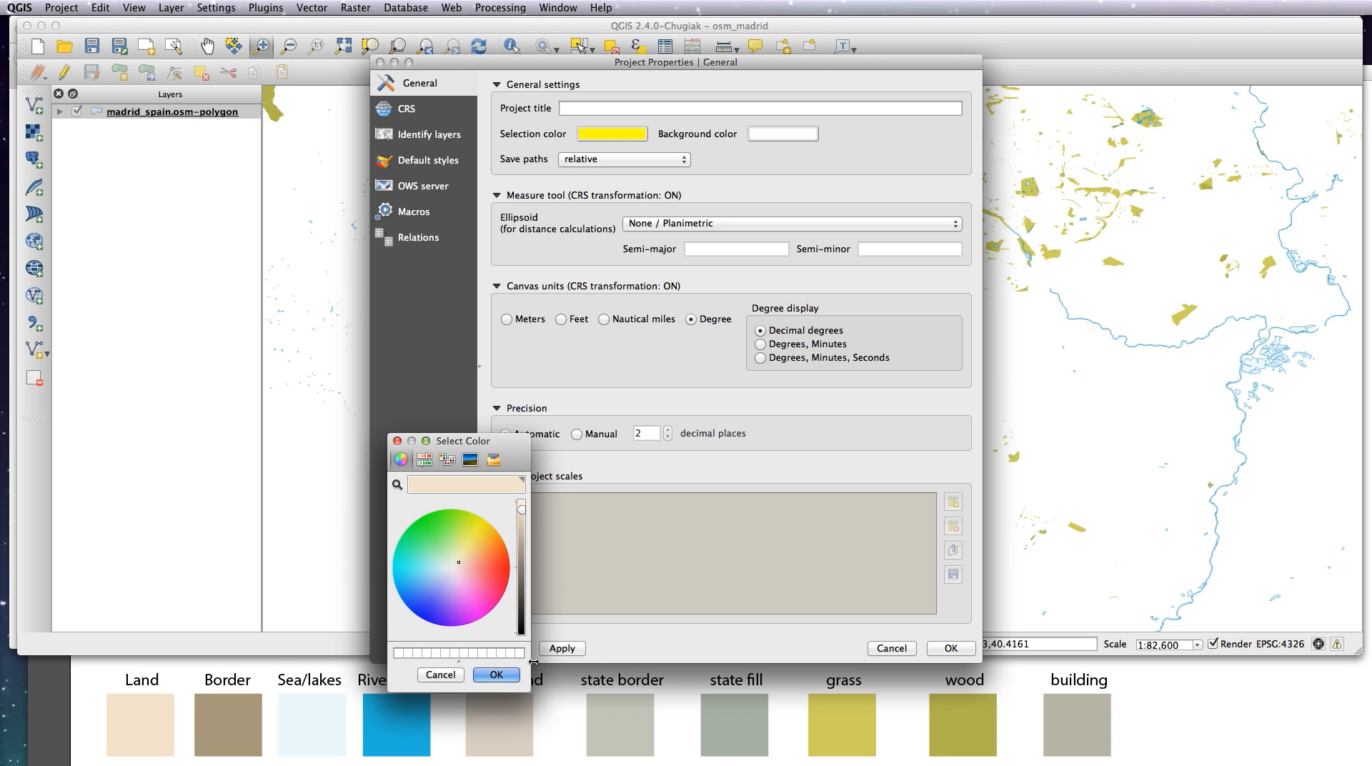
click(496, 674)
click(949, 648)
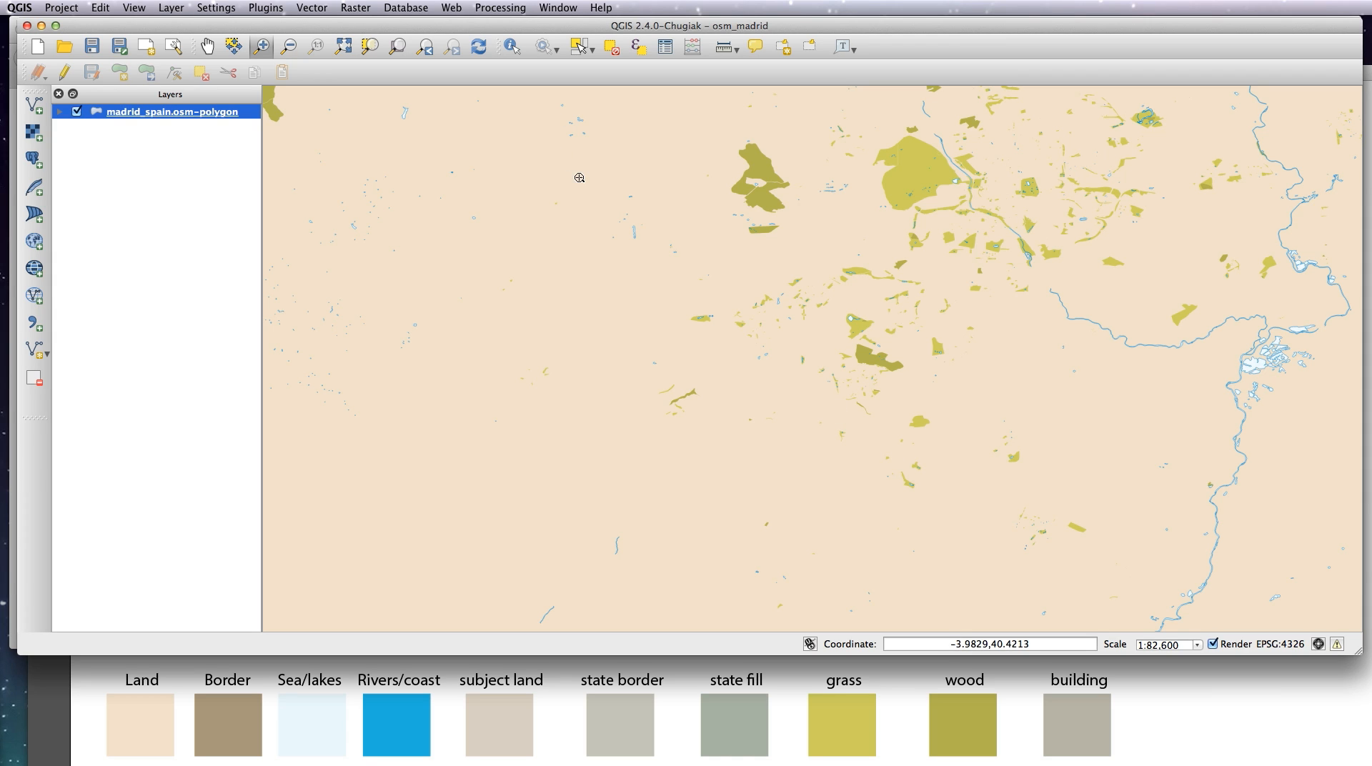
click(35, 105)
Step: Add madrid_spain.osm-line.shp as a vector layer drawing roads over the polygons
click(821, 129)
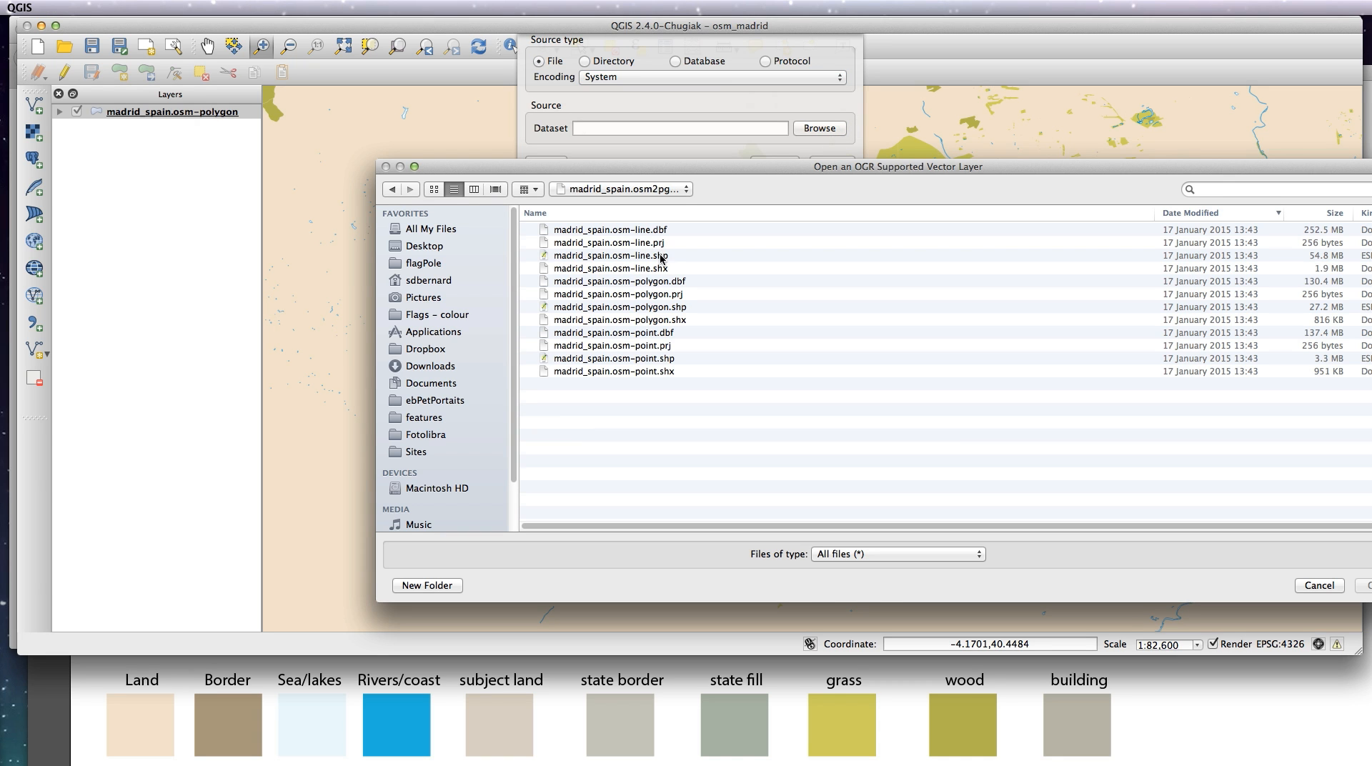
double_click(663, 257)
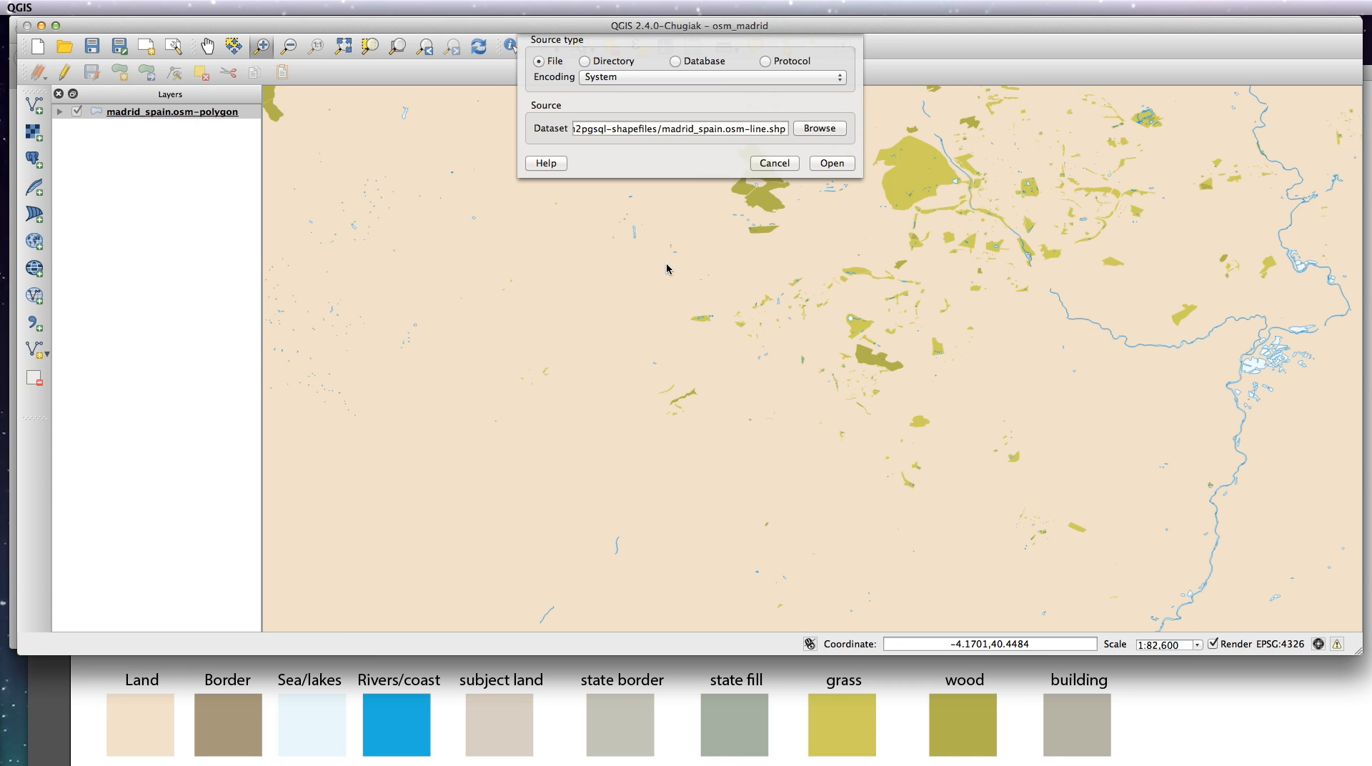
click(832, 162)
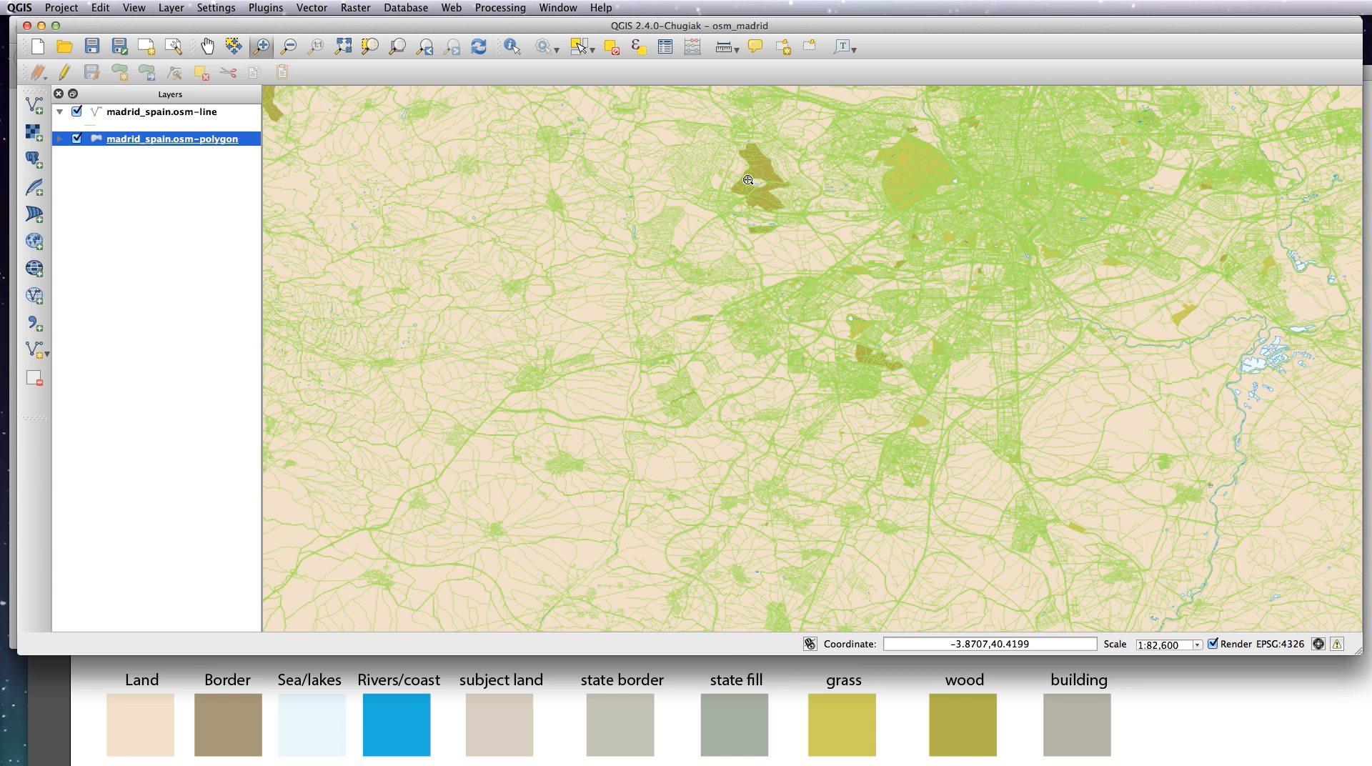
Step: Switch the osm-line layer to rule-based styling and edit its default rule
click(180, 116)
double_click(180, 120)
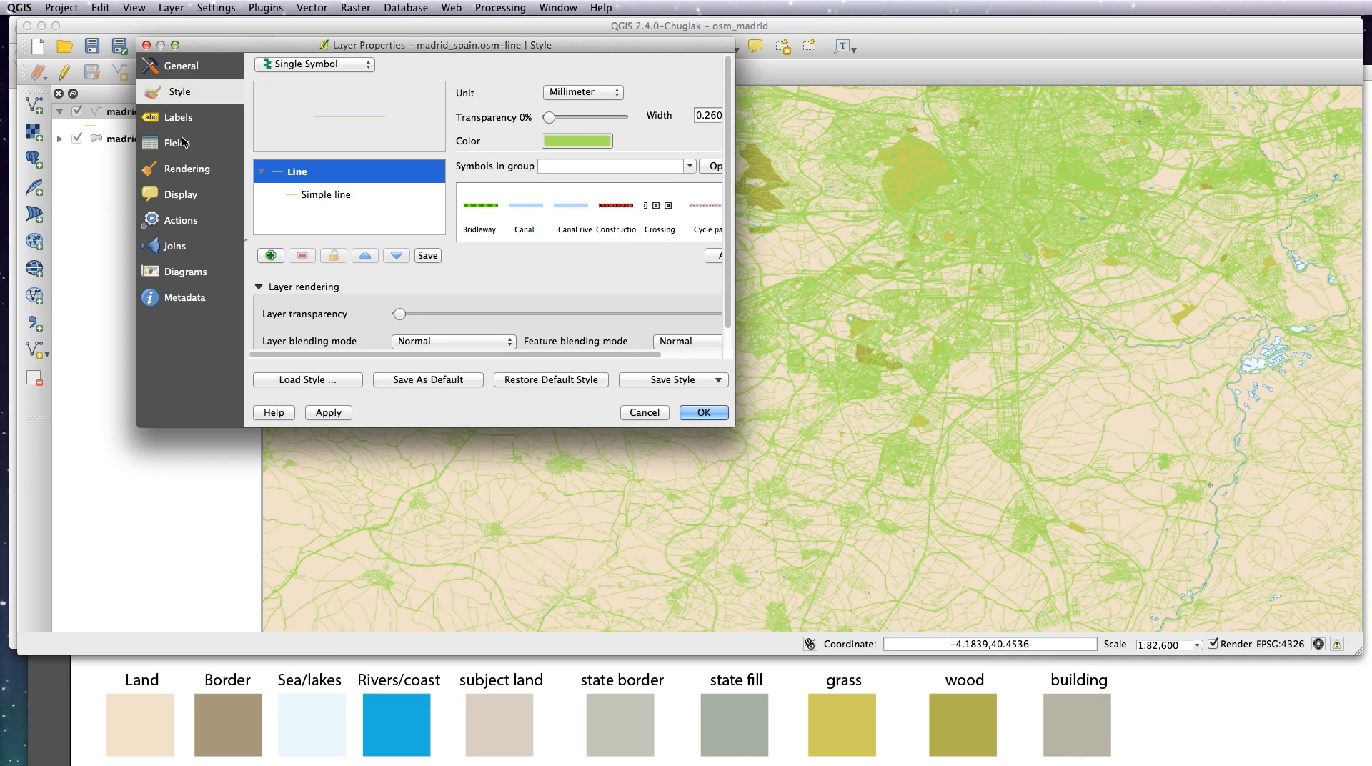
click(308, 66)
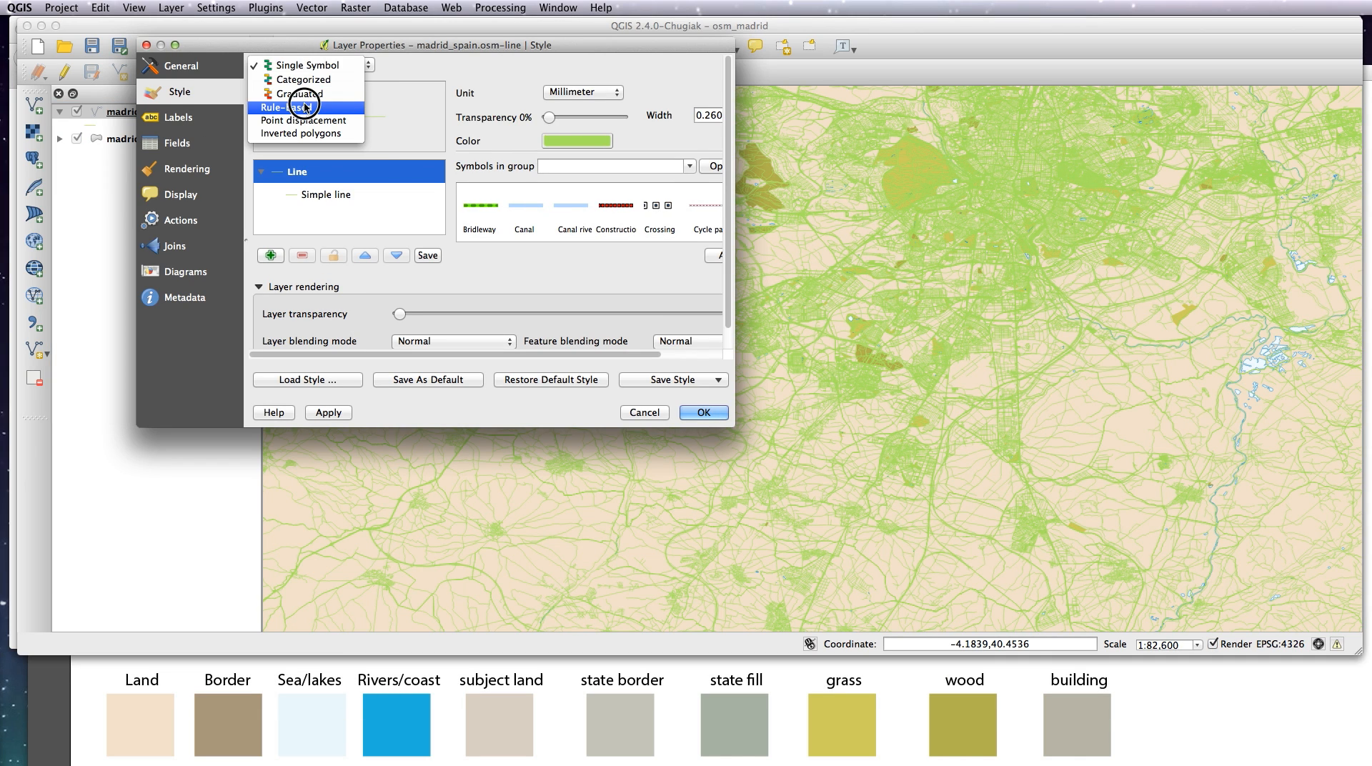
click(285, 106)
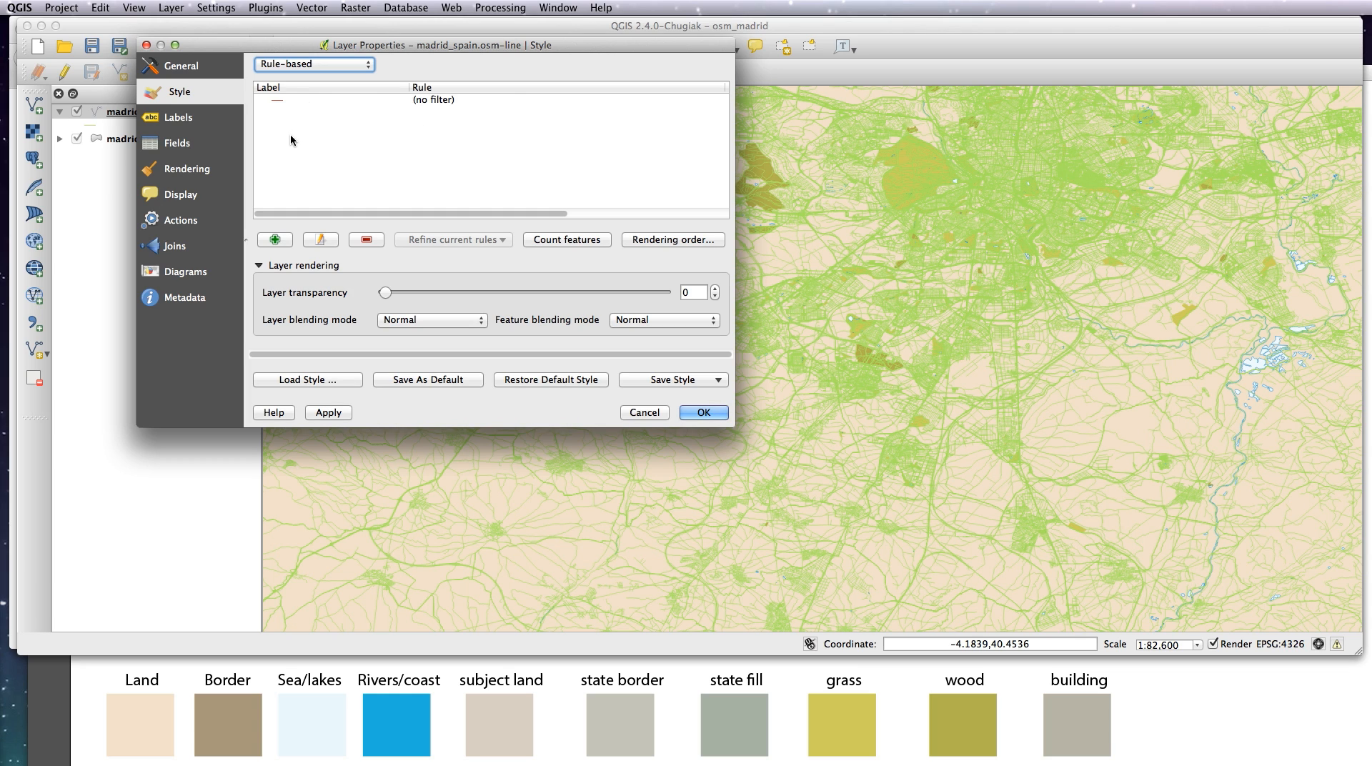
click(302, 100)
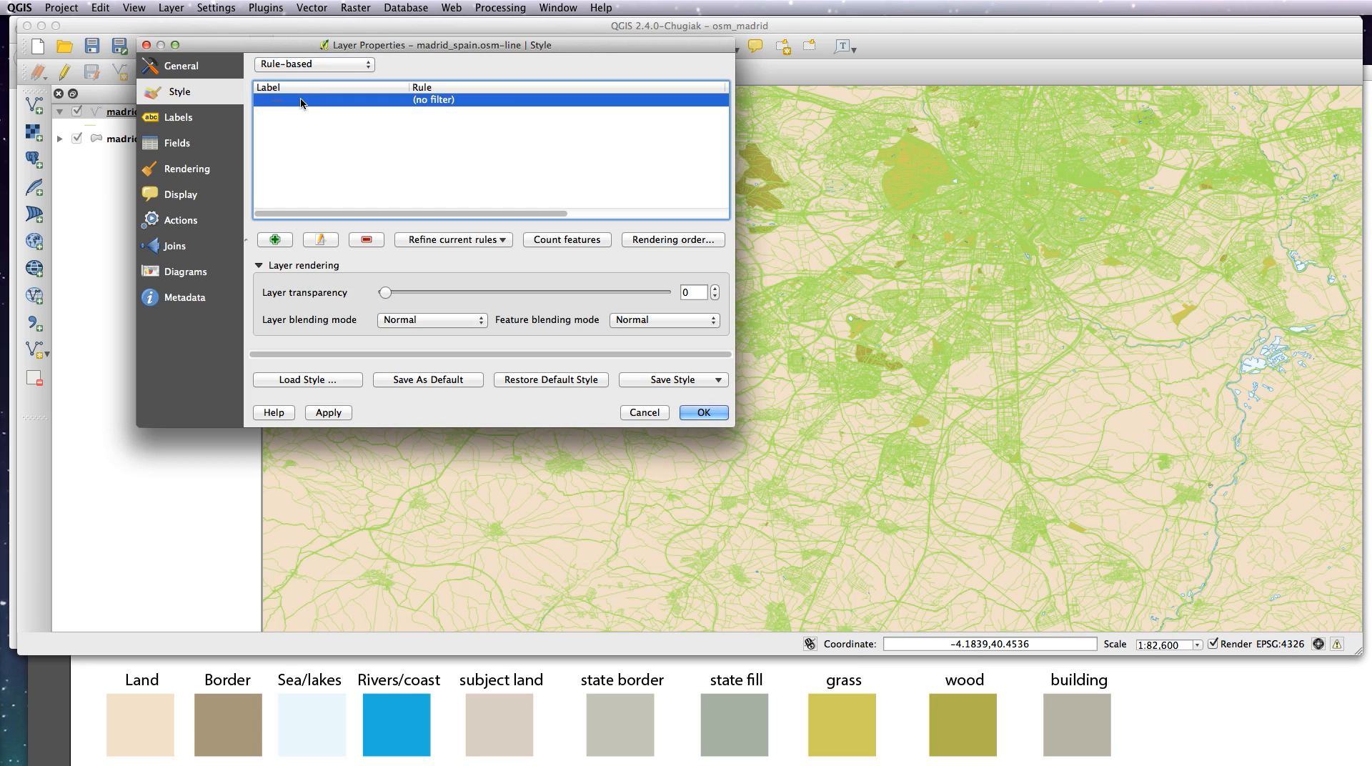
double_click(301, 101)
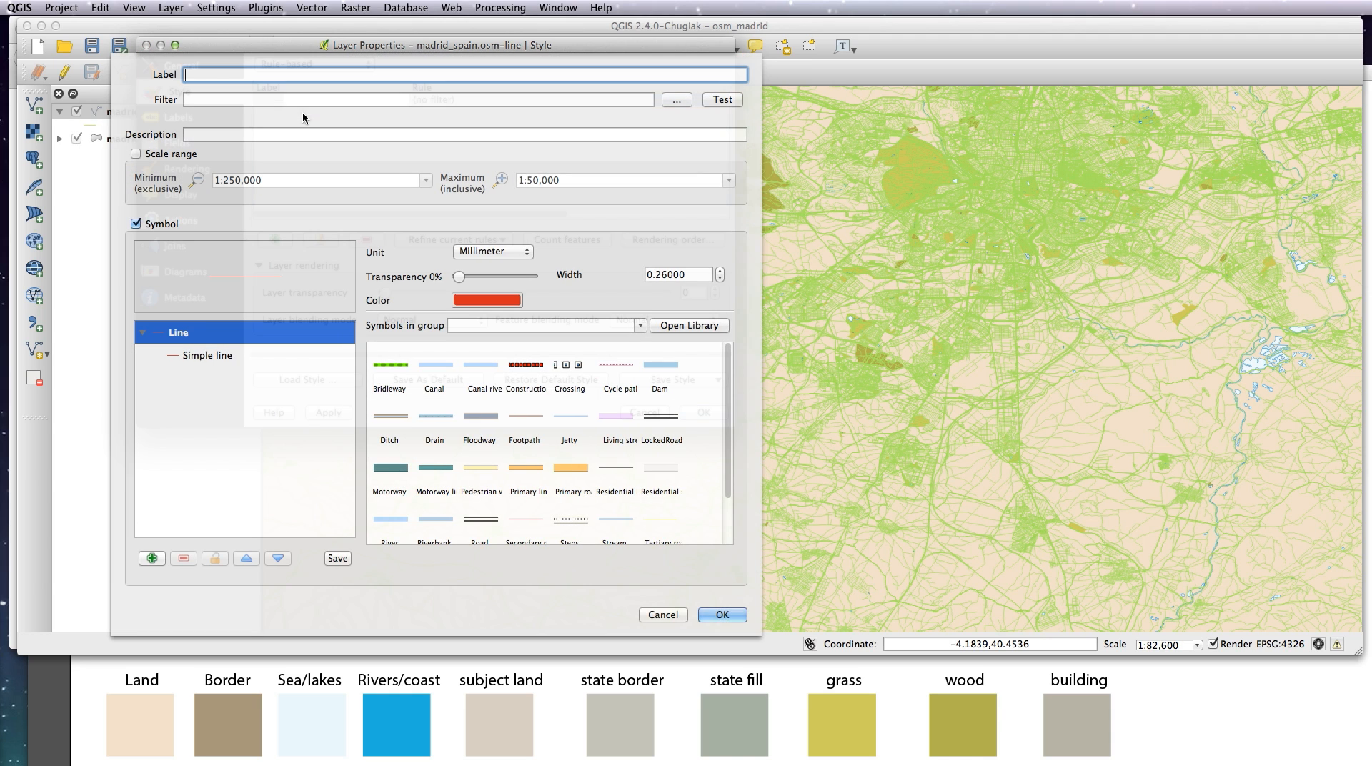
Step: Set the rule's simple line colour to white via the greyscale picker
click(207, 356)
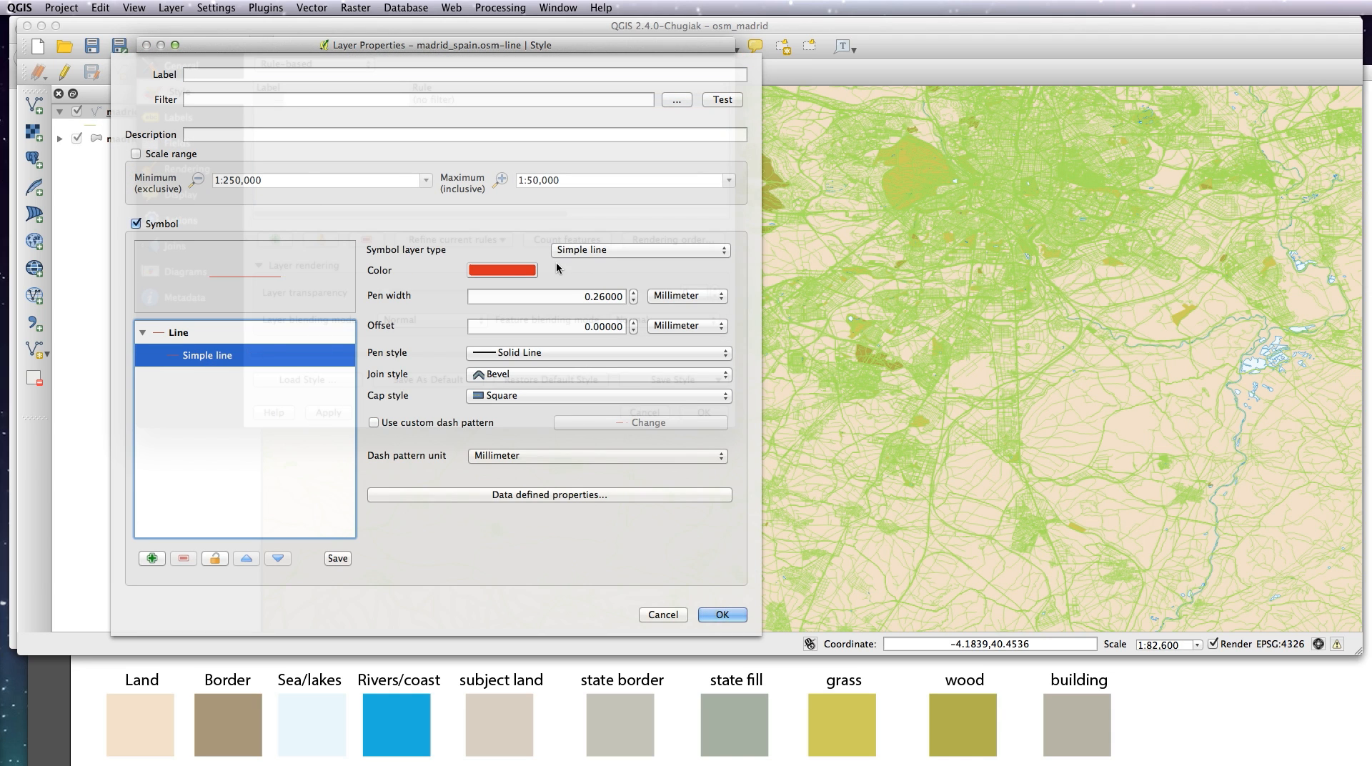
click(520, 269)
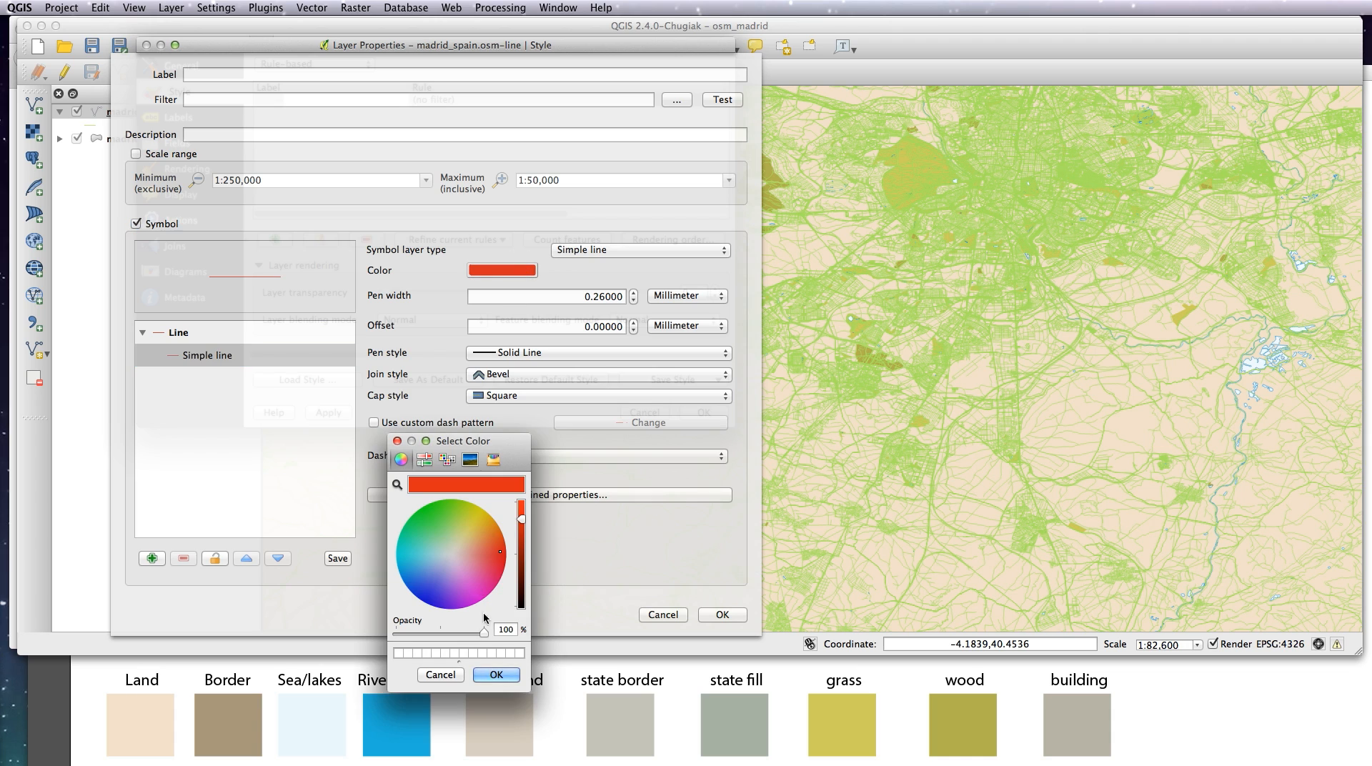
click(425, 459)
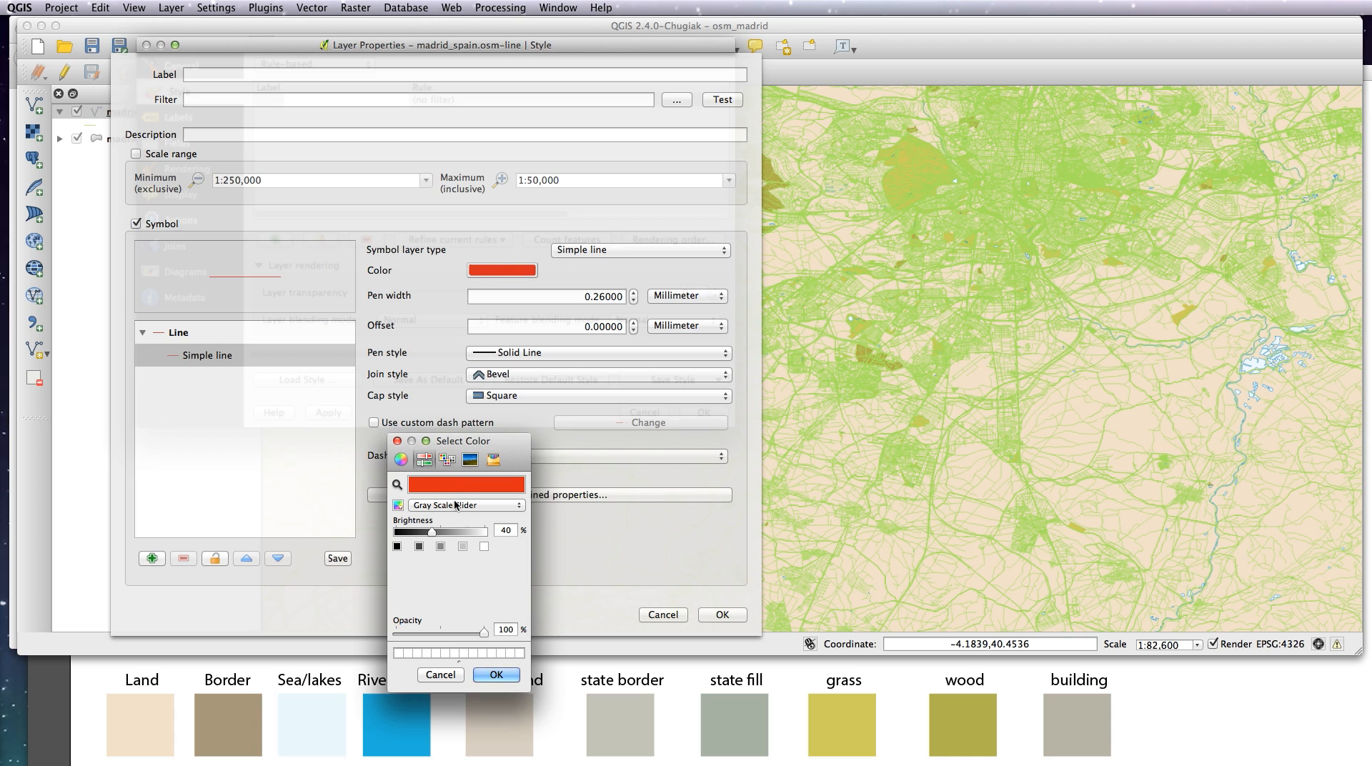
click(496, 673)
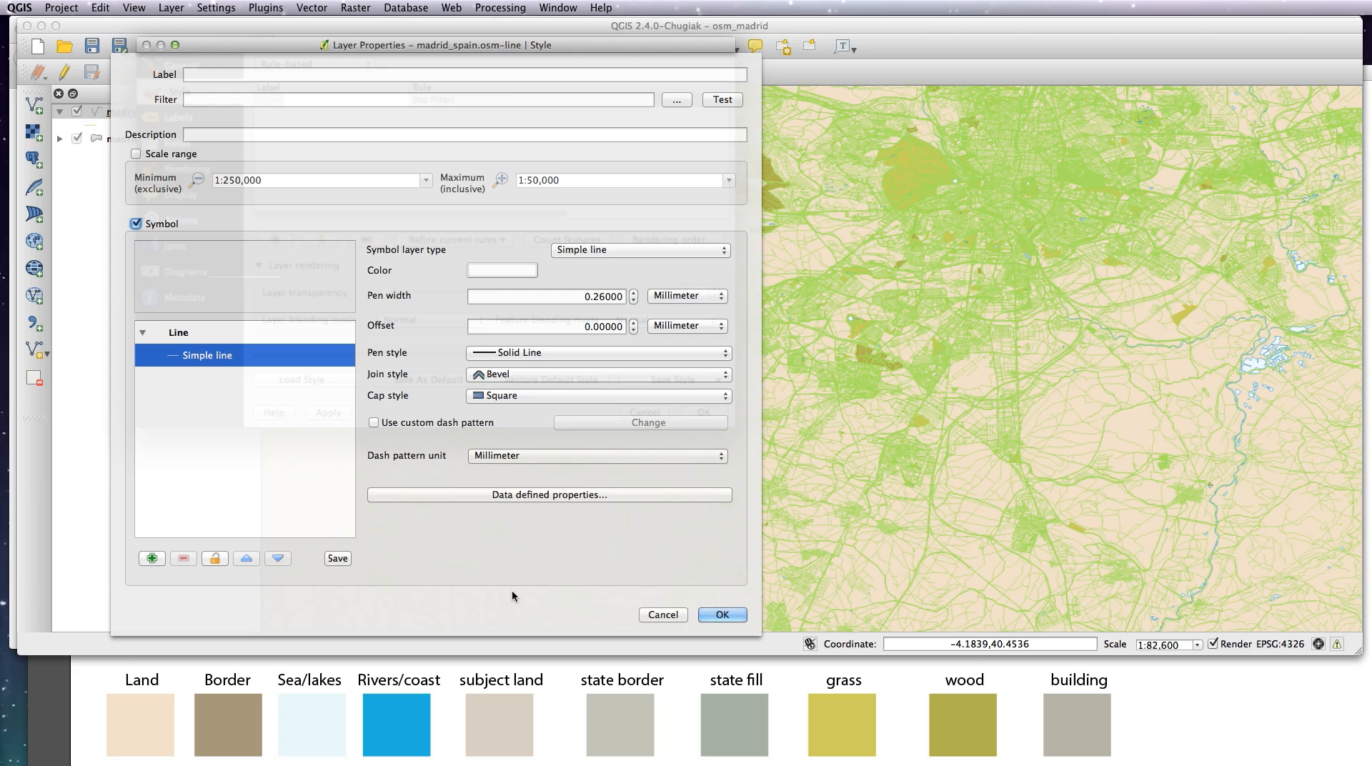
Step: Give the rule a 1:1,000,000–1:25,000 scale range and label it 'Primary routes zoom1'
click(136, 154)
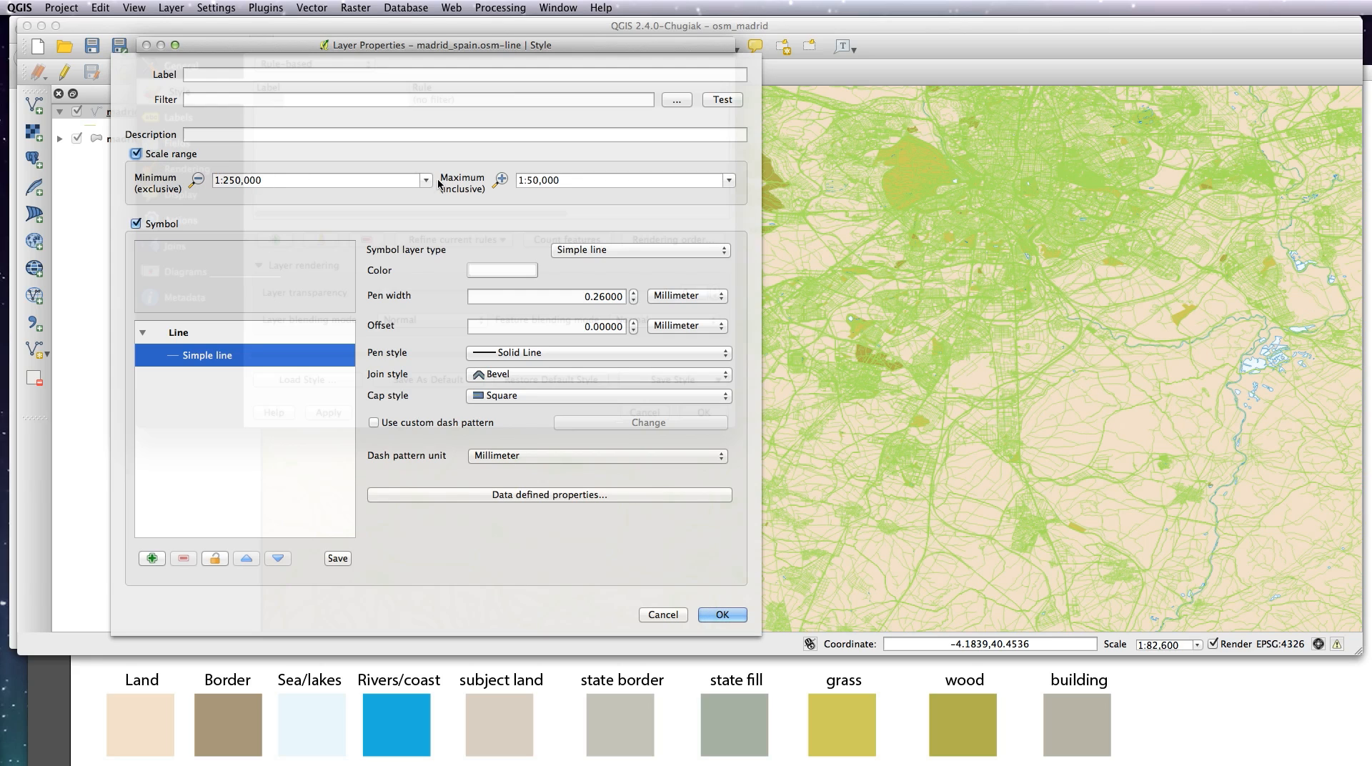
click(426, 181)
click(382, 194)
click(729, 182)
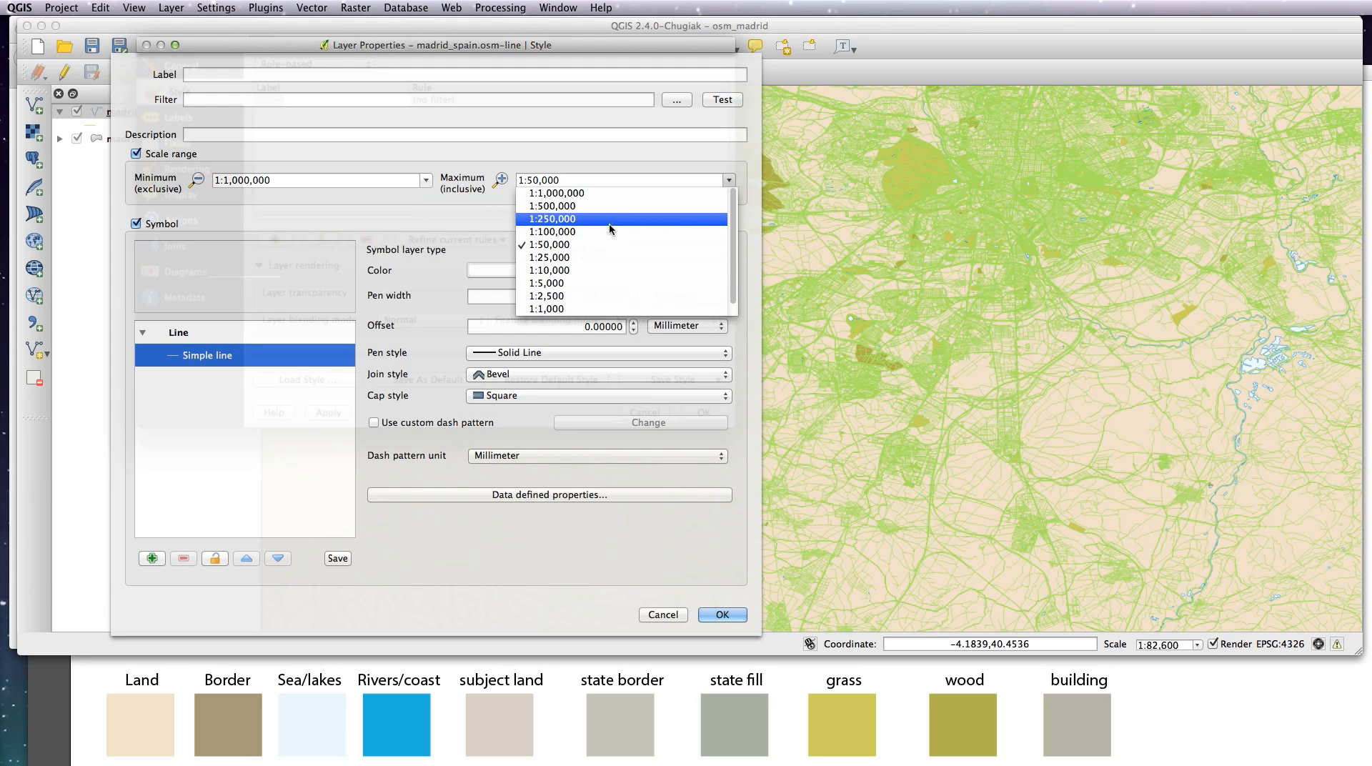
click(602, 257)
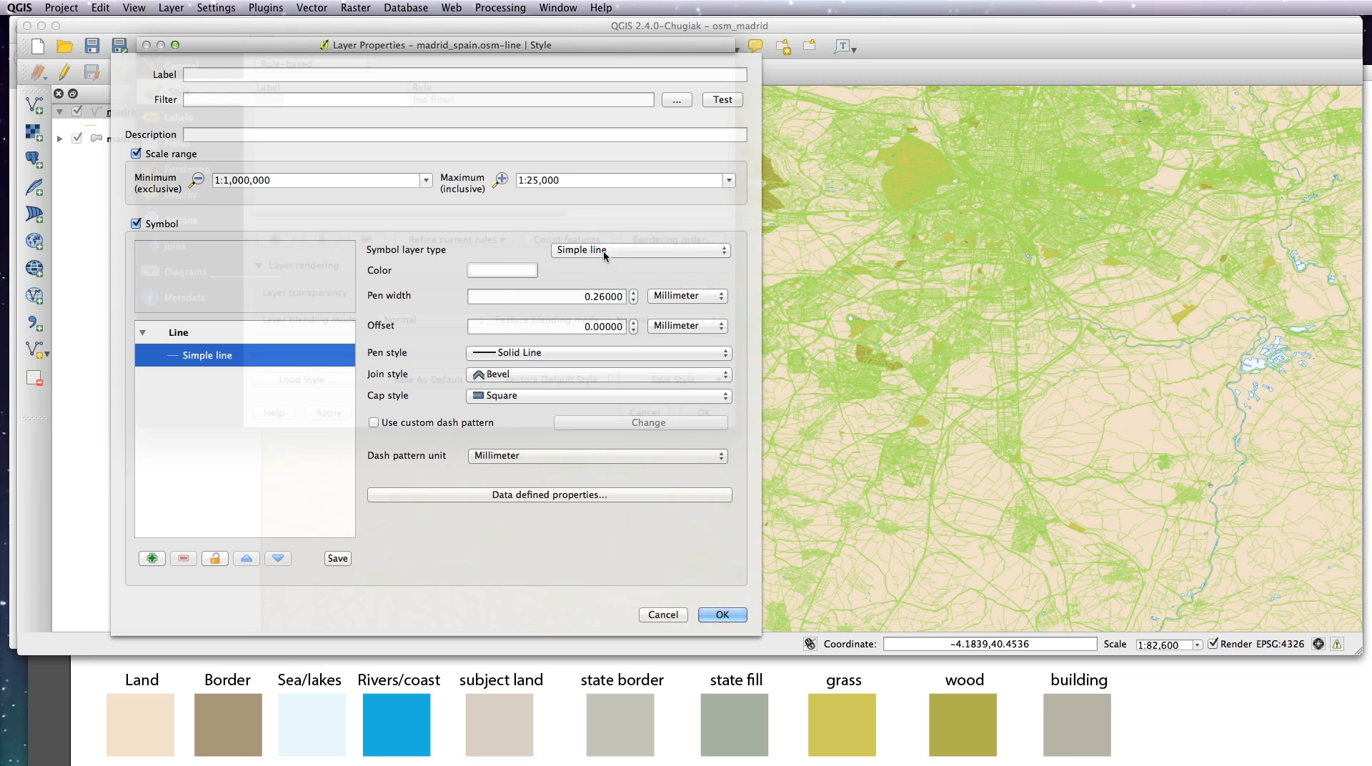
click(270, 72)
text(Primary routes)
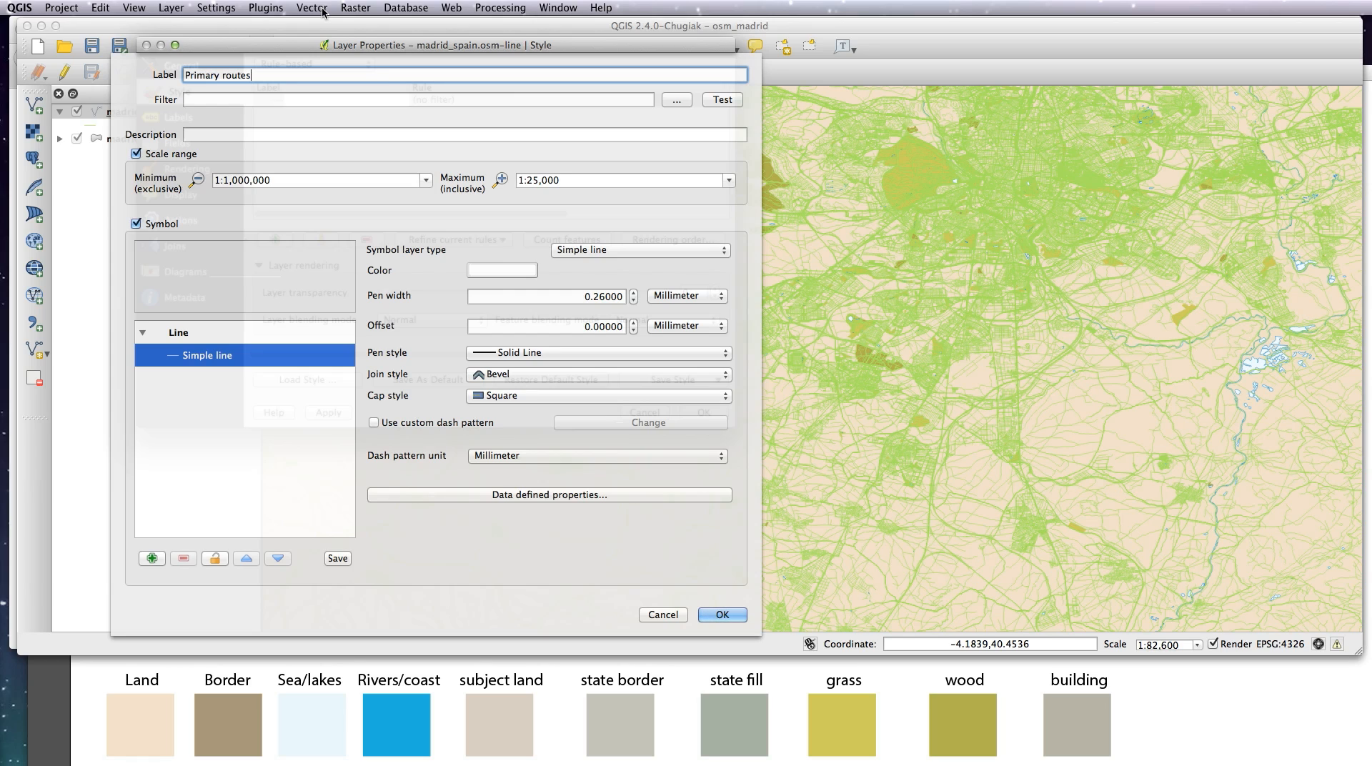
text(zomm)
key(BackSpace)
key(BackSpace)
text(oom1)
Step: Filter the rule to primary and motorway highways with the pasted expression
click(676, 100)
key(super+Tab)
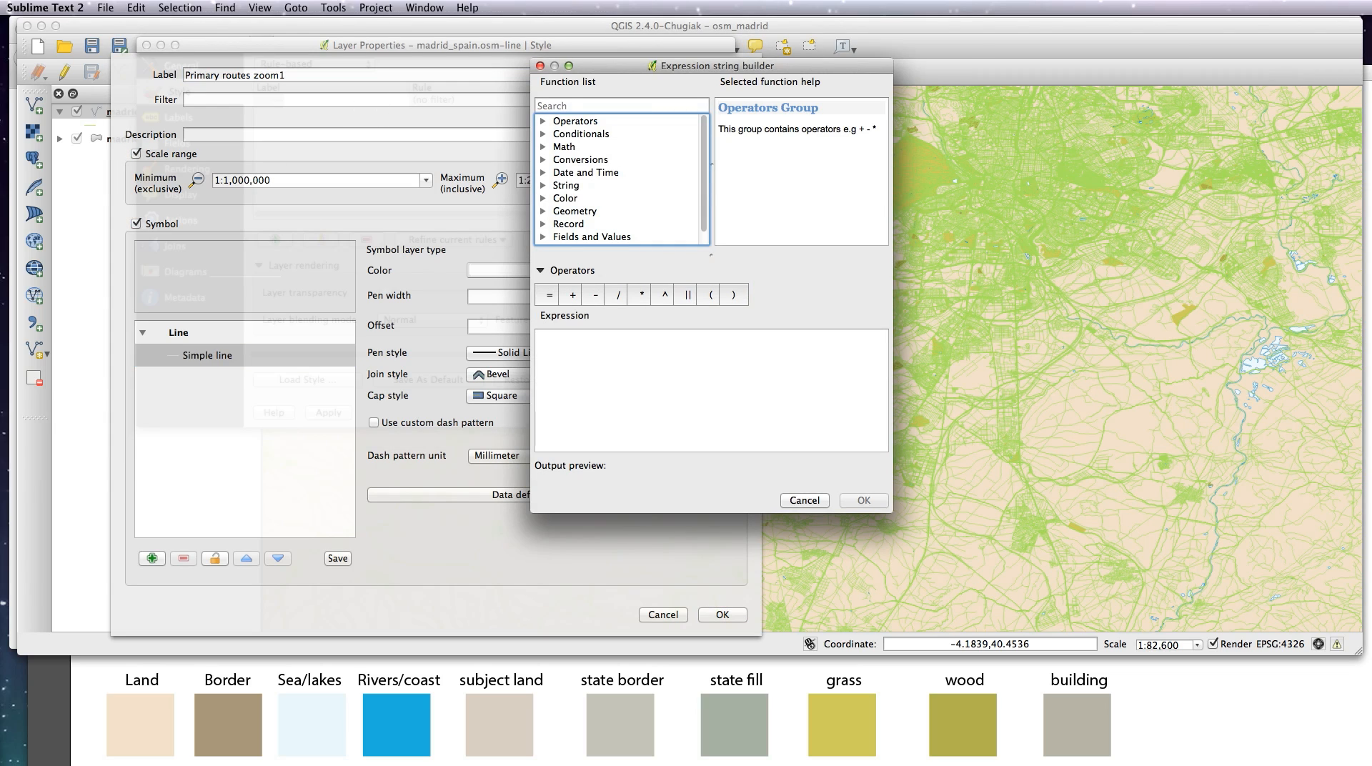
click(704, 373)
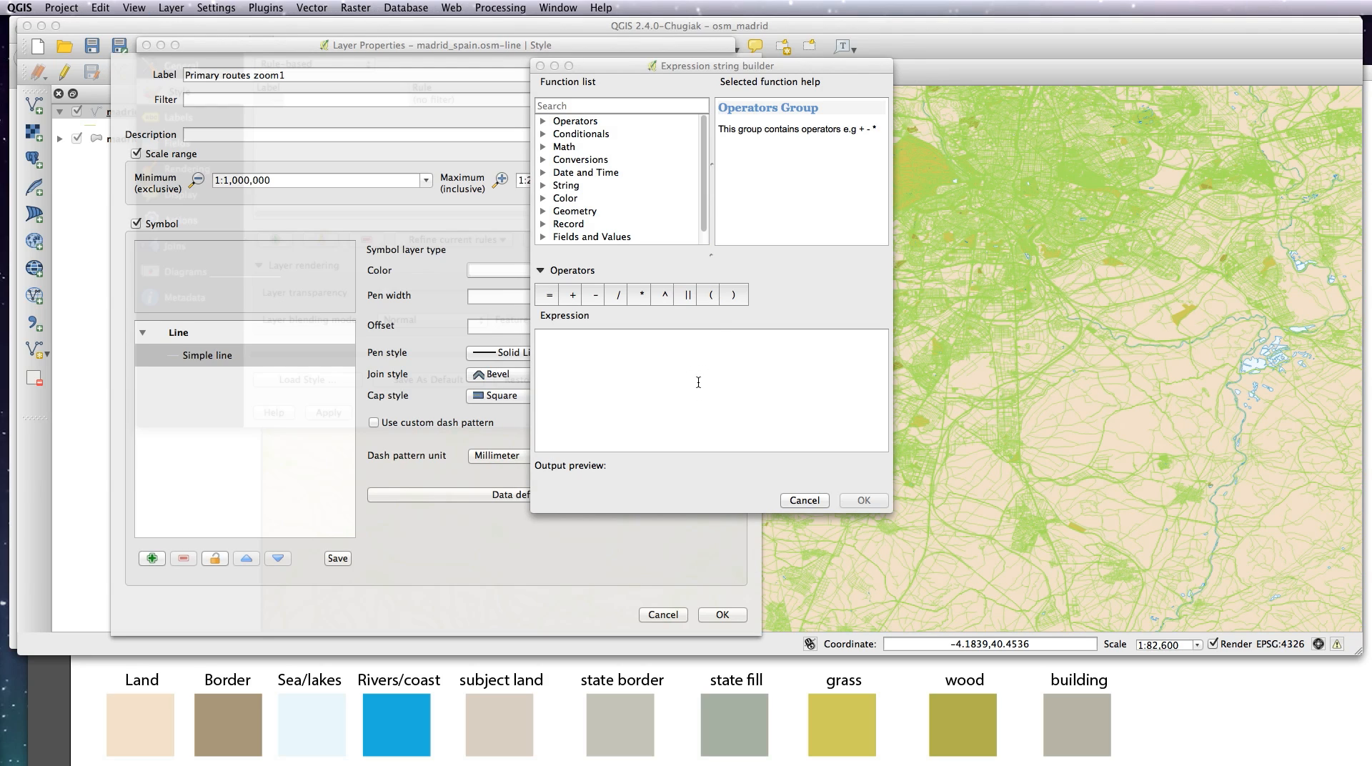
text("highway" = 'primary' OR "highway" = 'motorway')
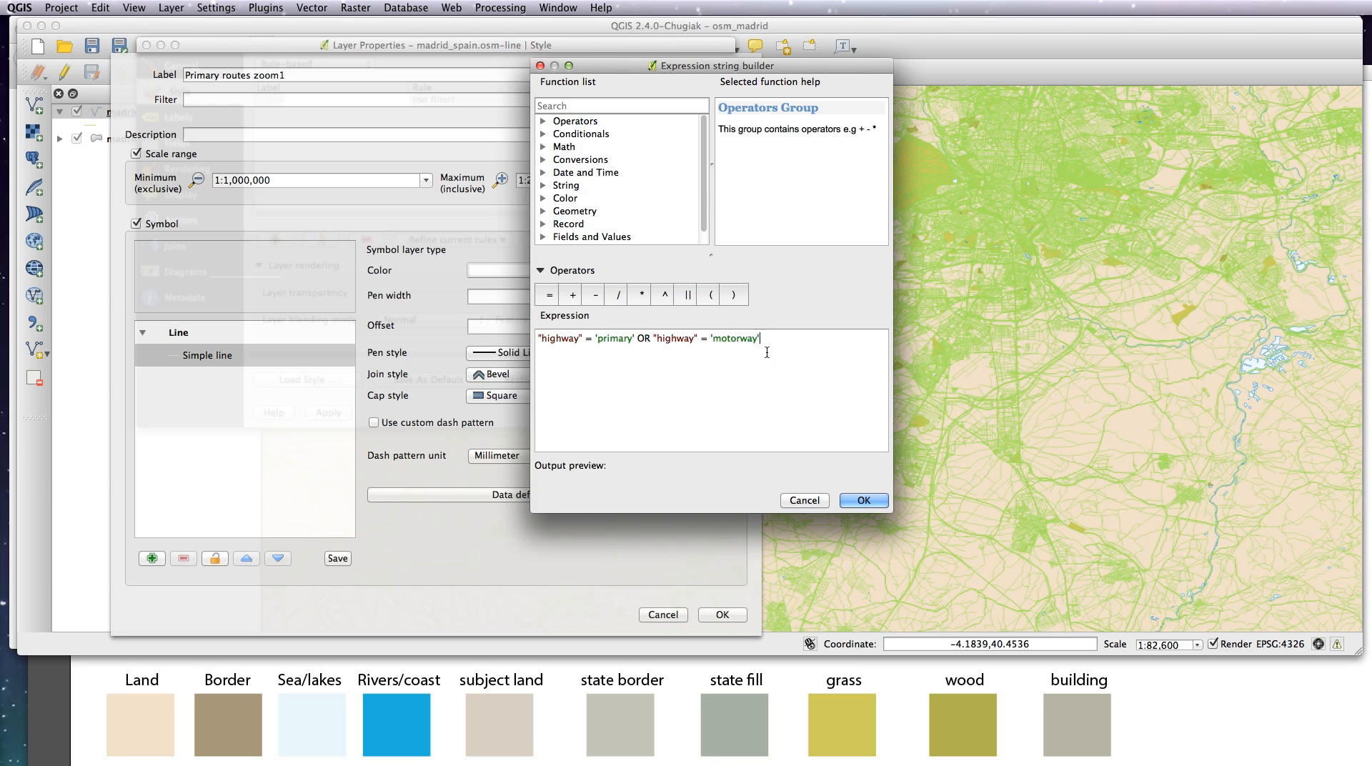
click(863, 501)
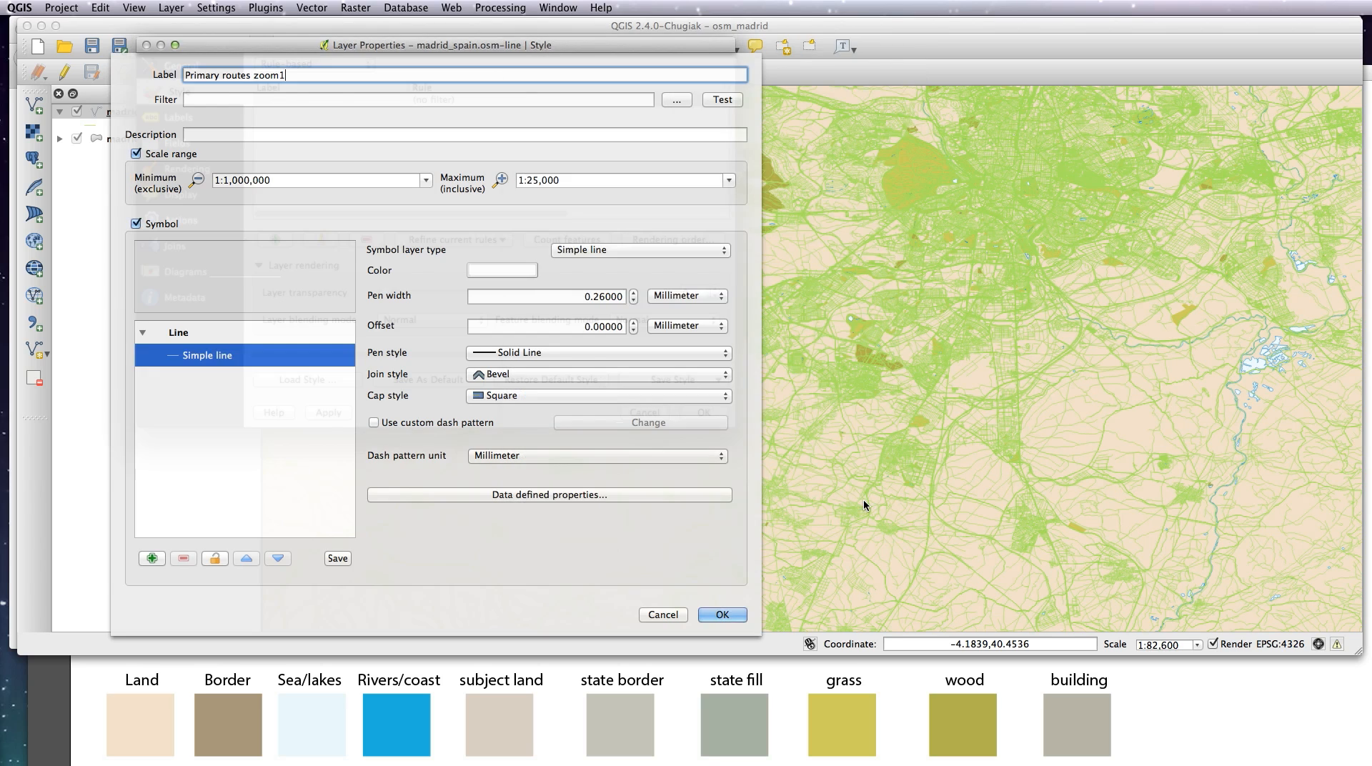
Step: Set the line width to 1.06 mm, apply the style and turn the road layer on
double_click(583, 296)
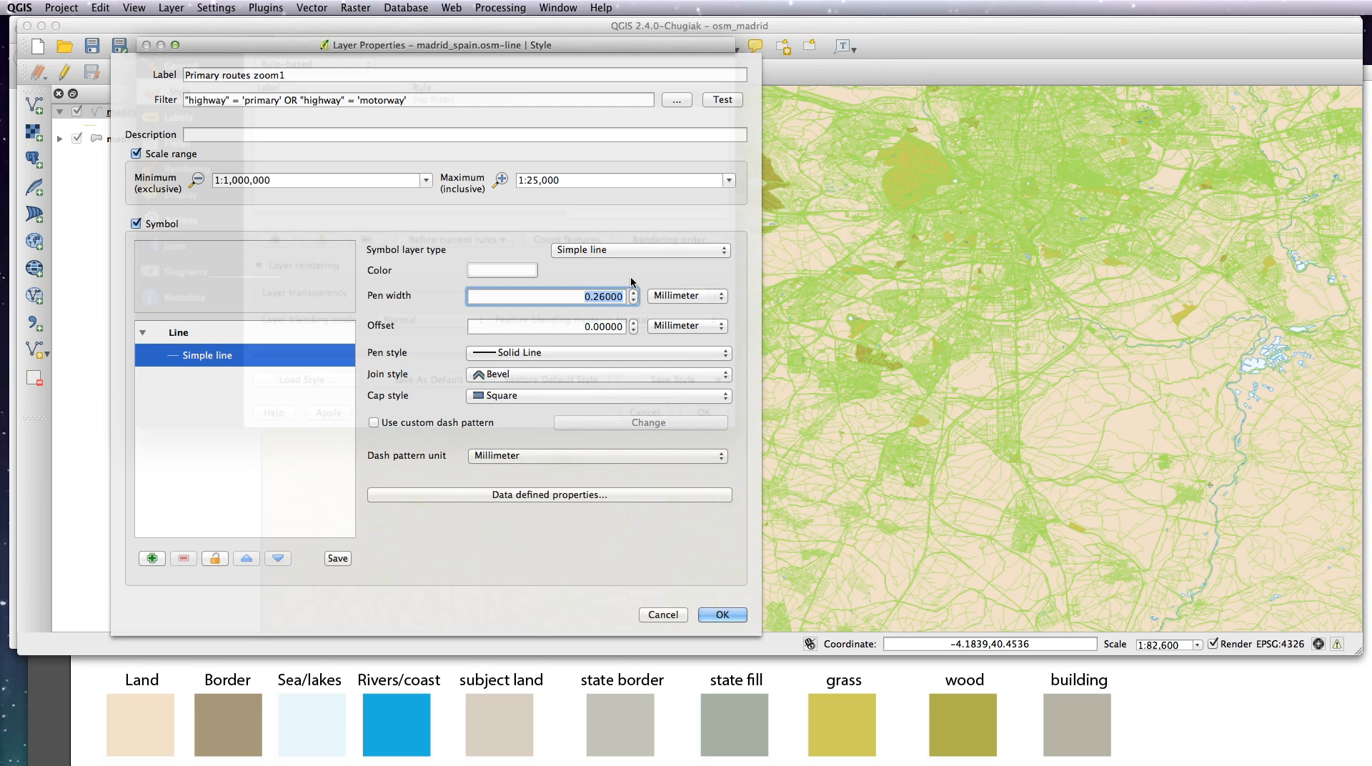
text(1.06)
click(671, 554)
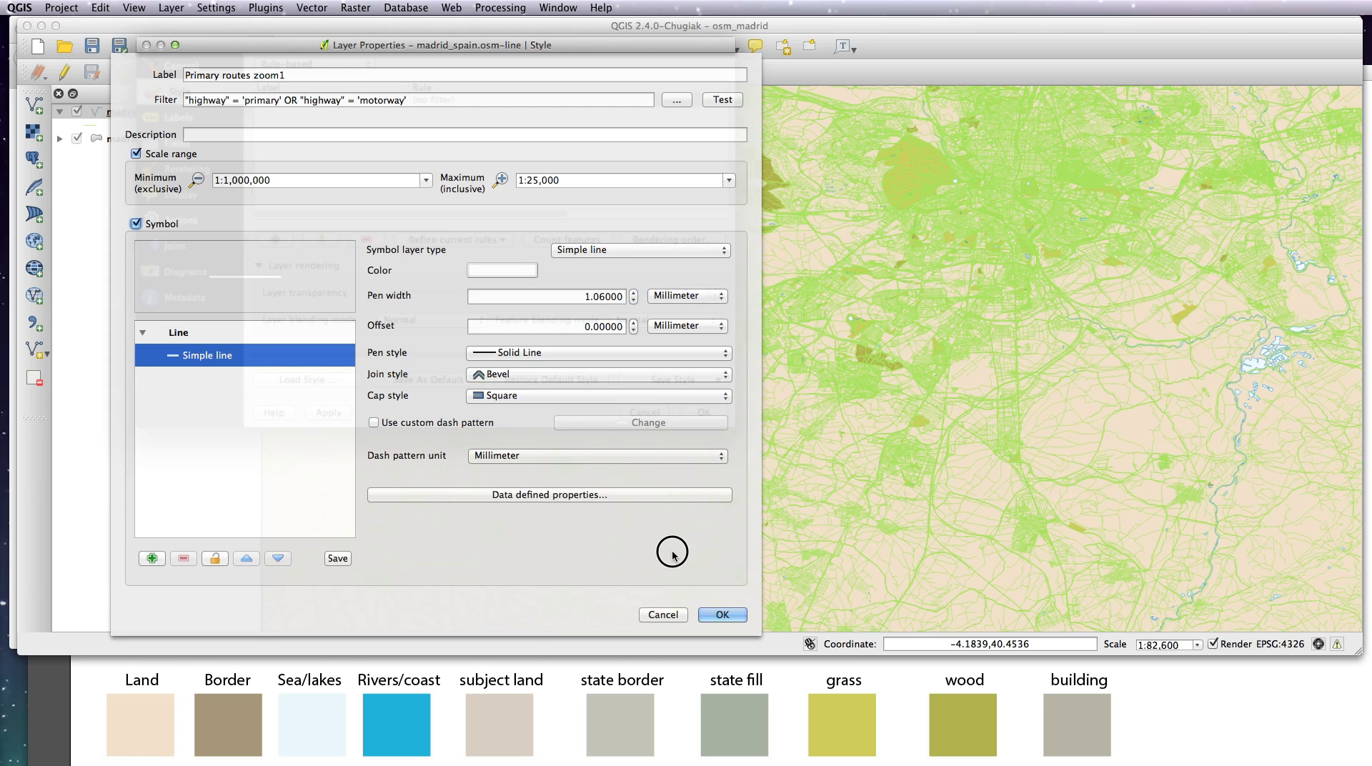
click(722, 614)
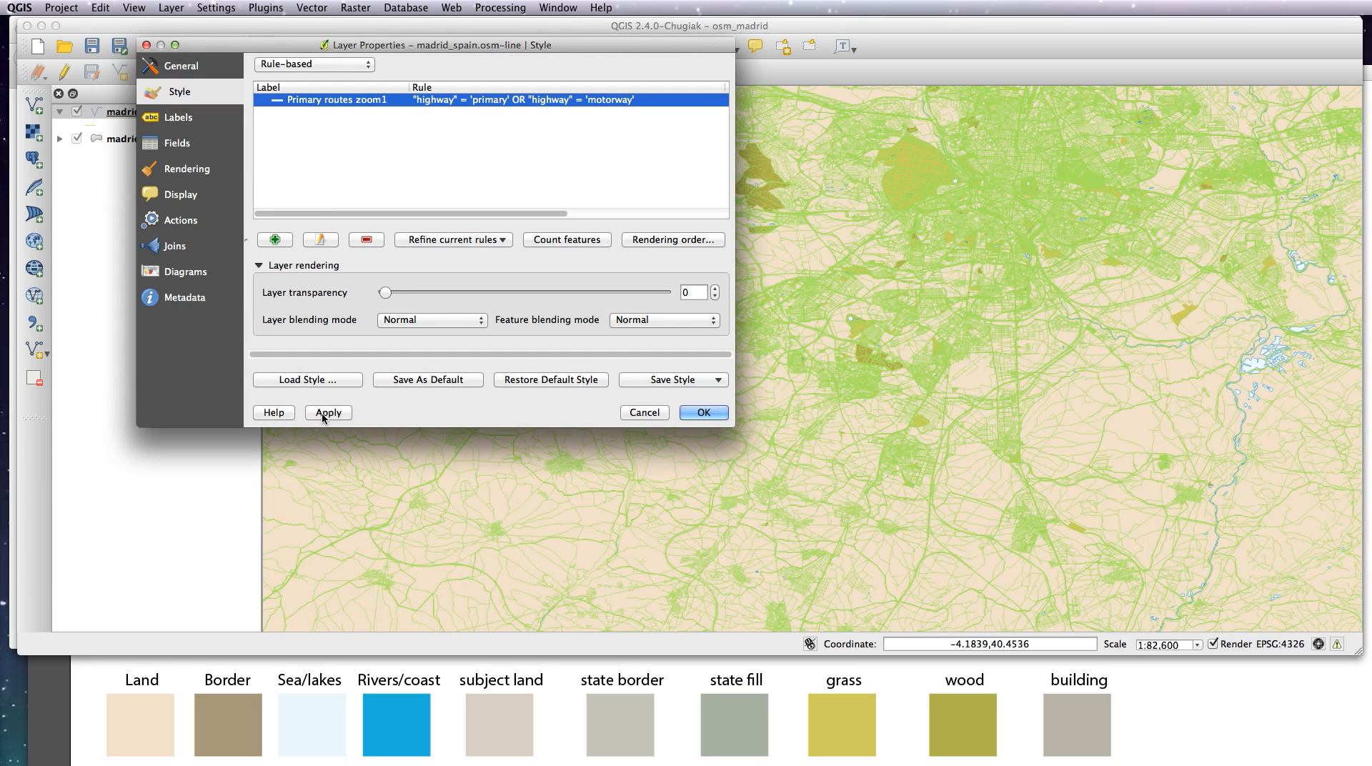
click(328, 412)
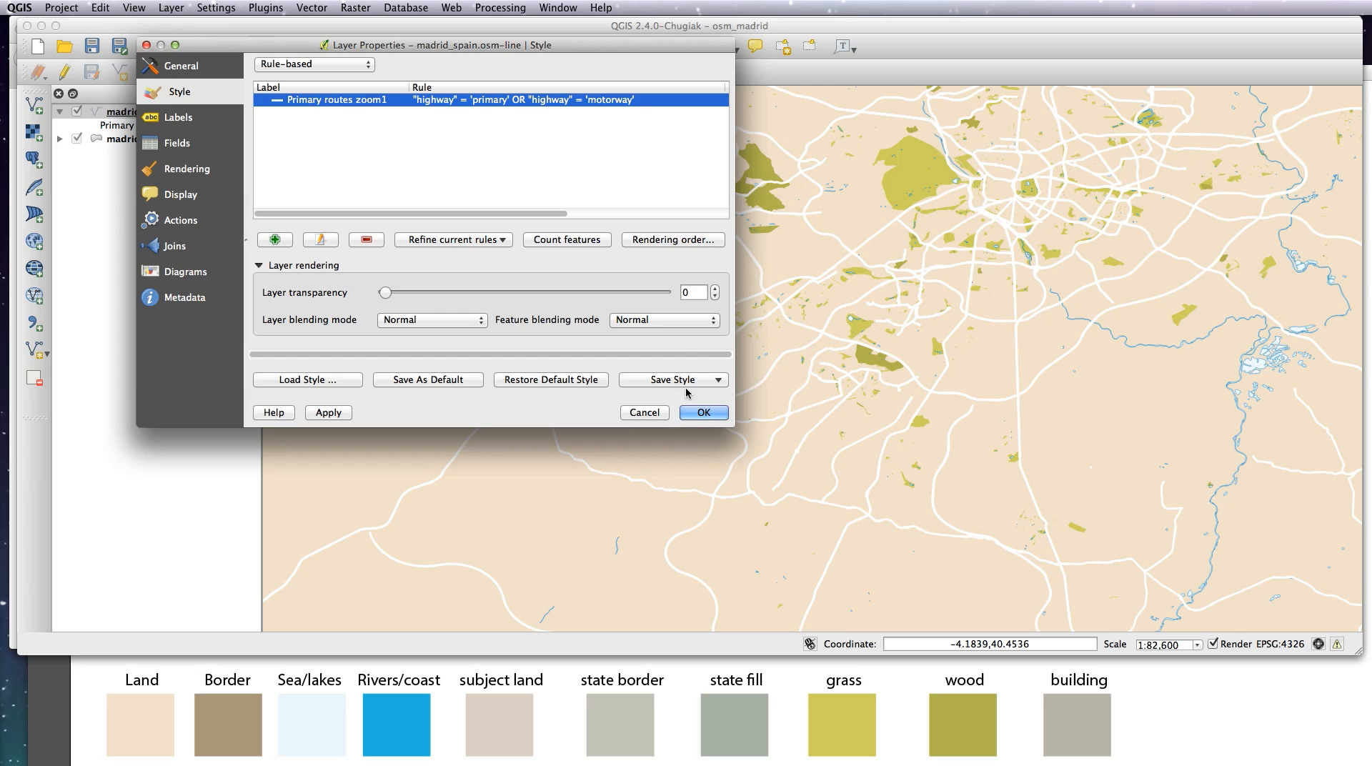
click(686, 415)
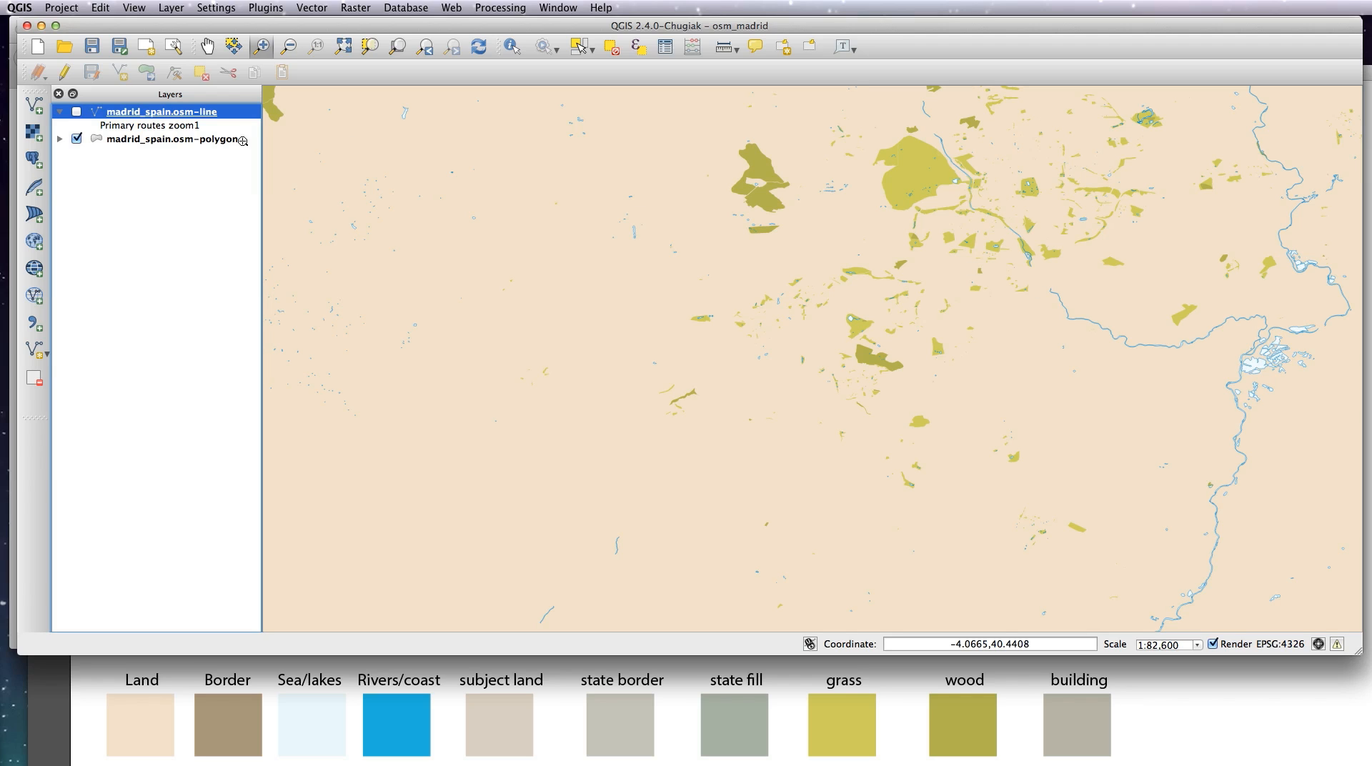
key(space)
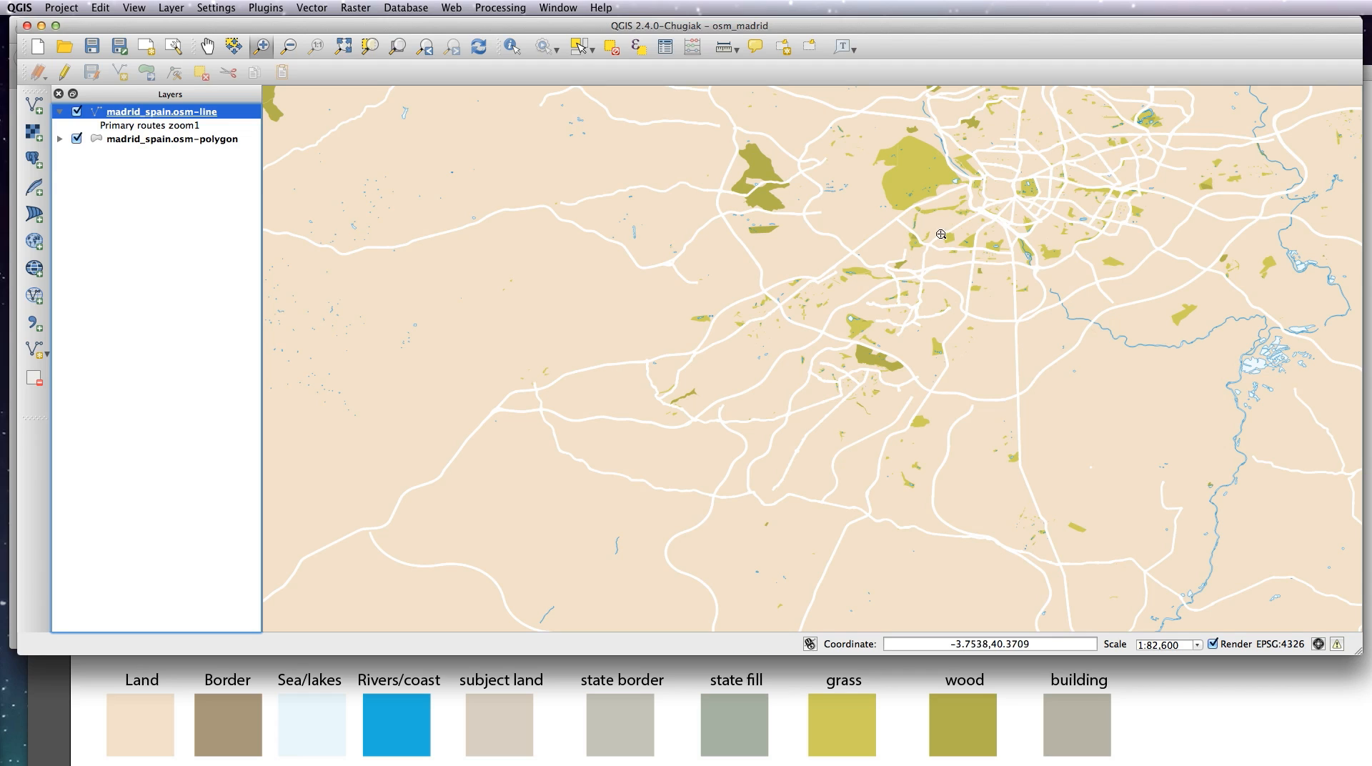
double_click(164, 113)
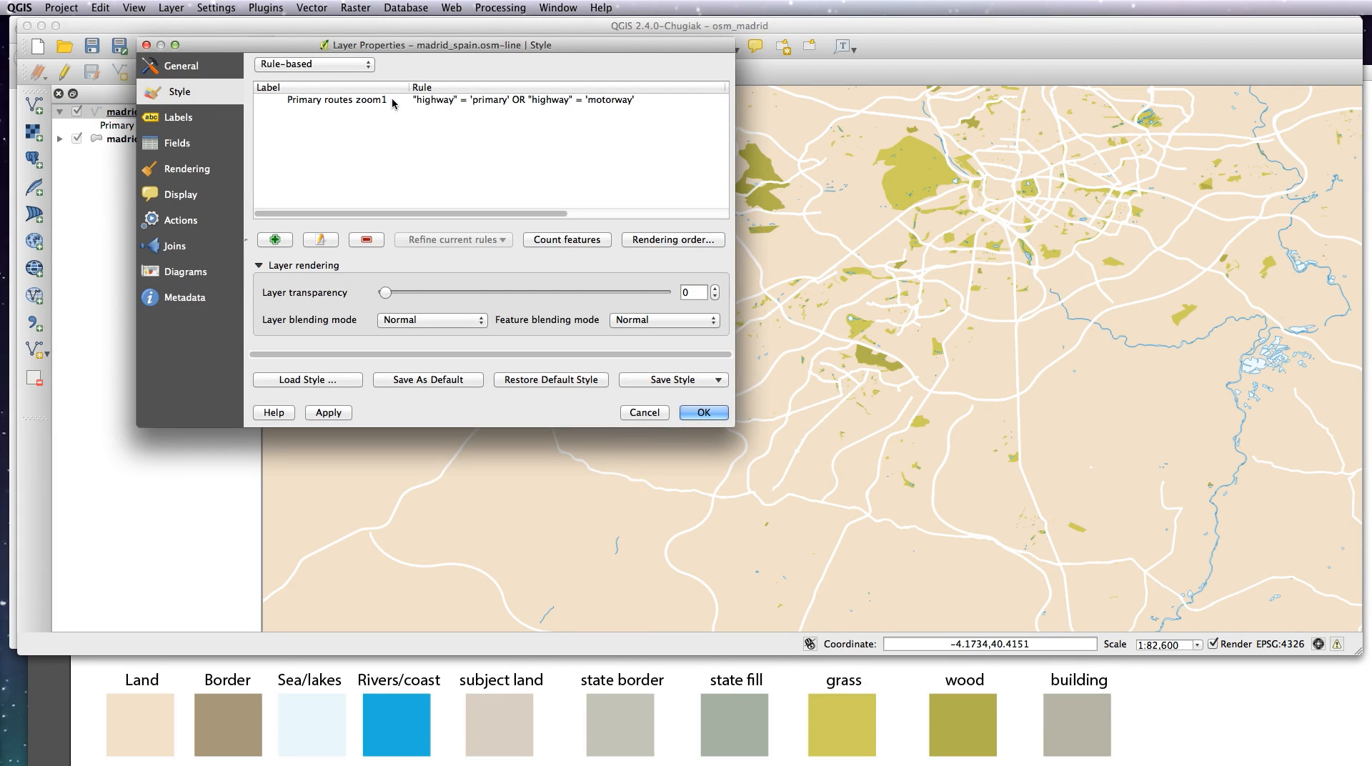
Step: Duplicate the Primary routes zoom1 rule and rename the copy 'Primary routes zoom 2'
click(396, 103)
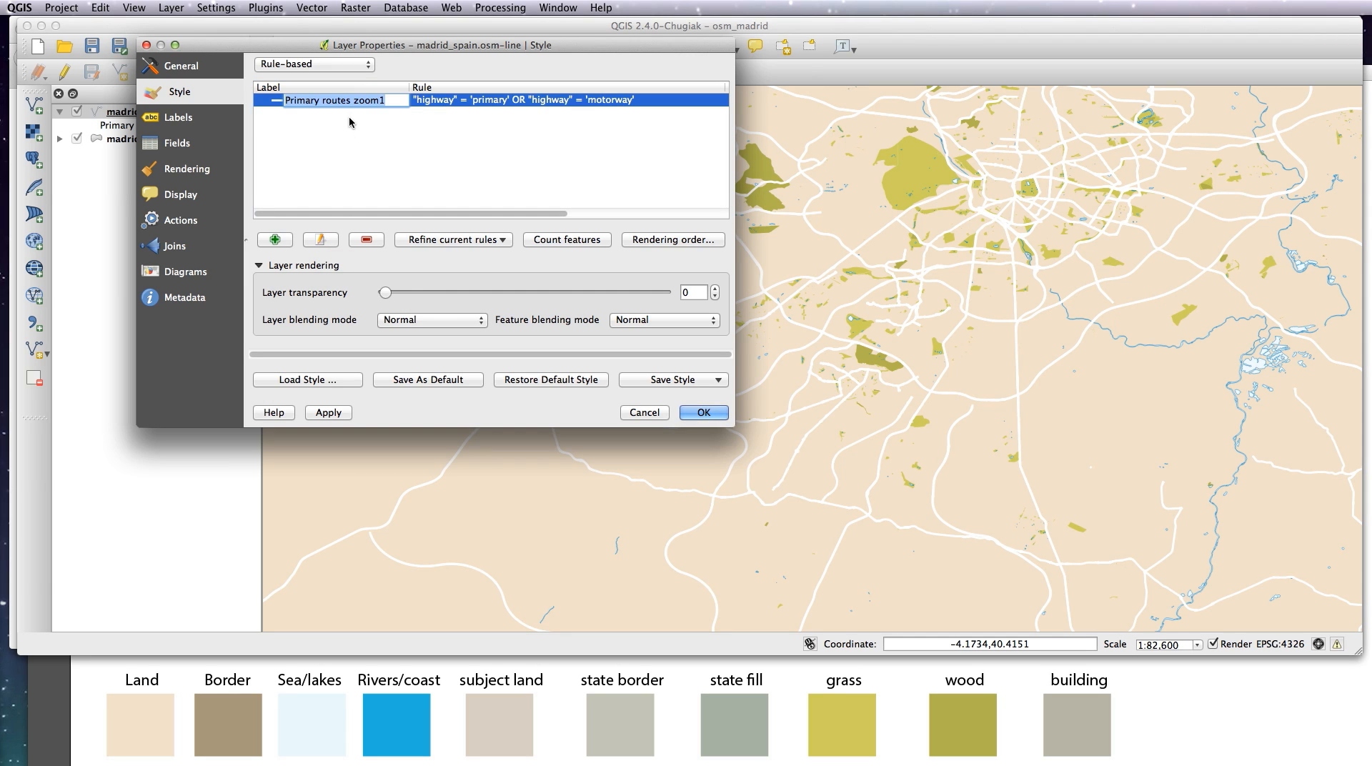
click(483, 100)
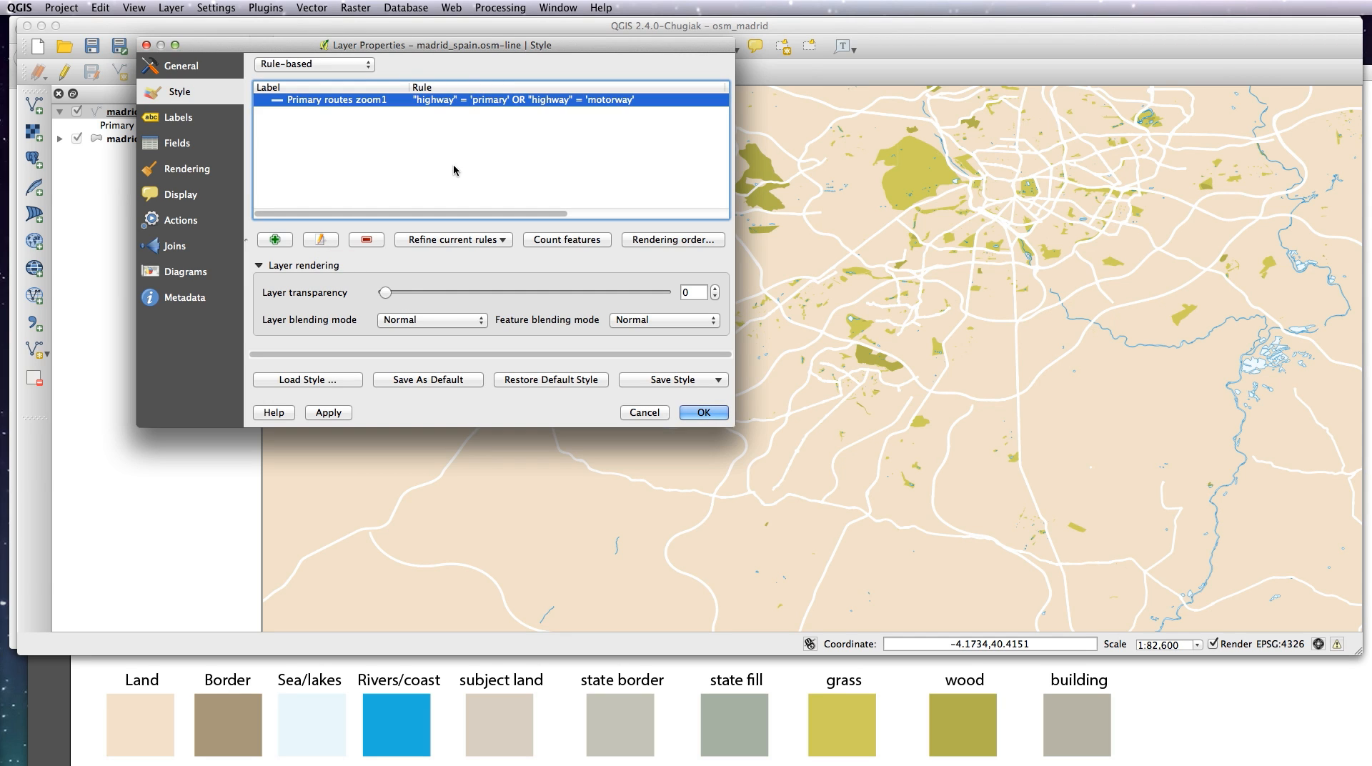
click(431, 206)
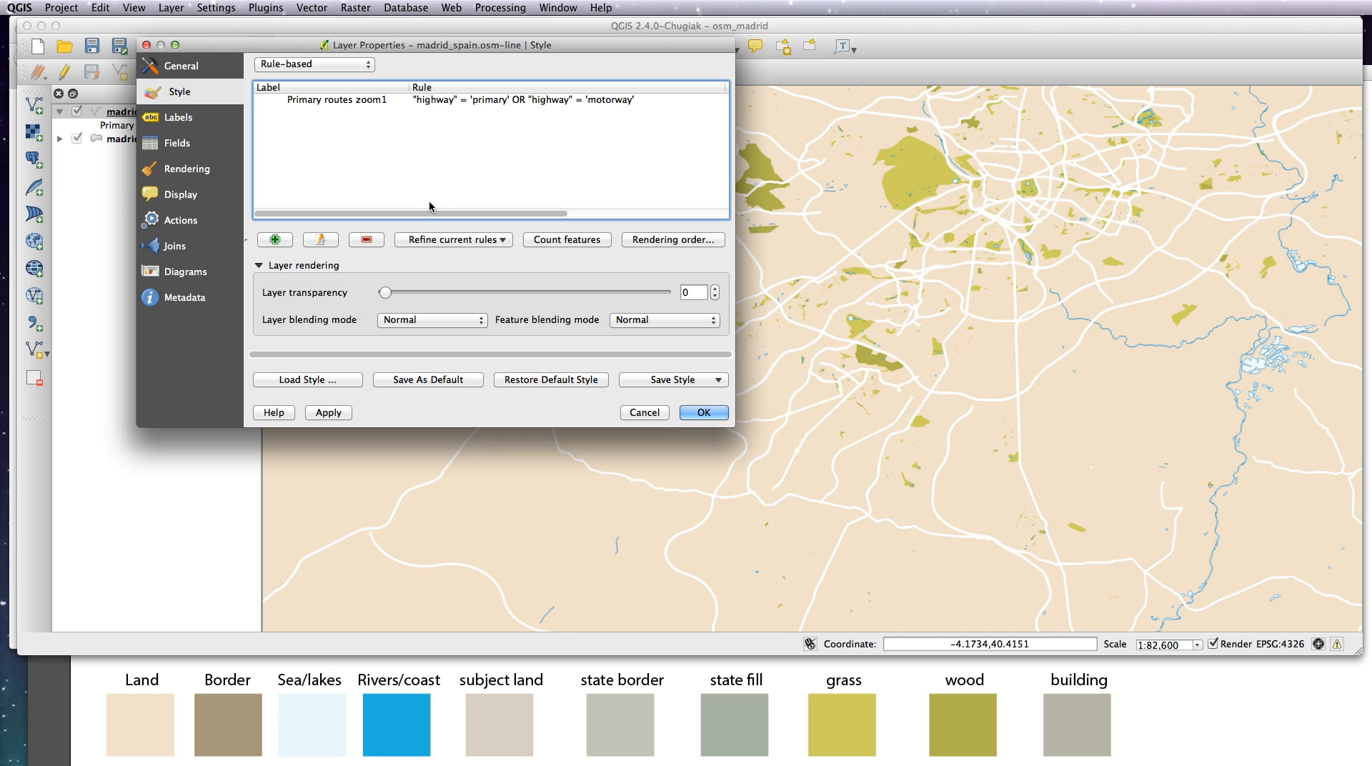
key(super+v)
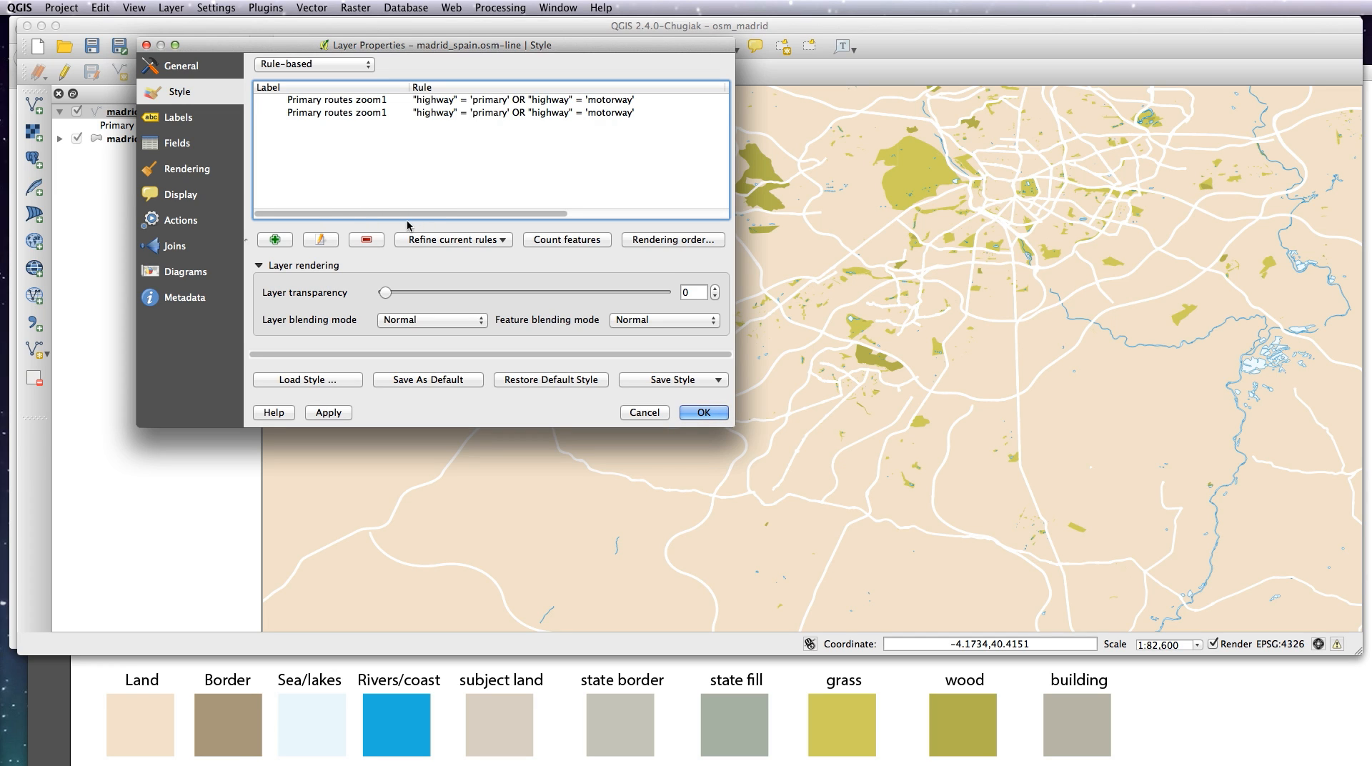
click(363, 111)
double_click(363, 111)
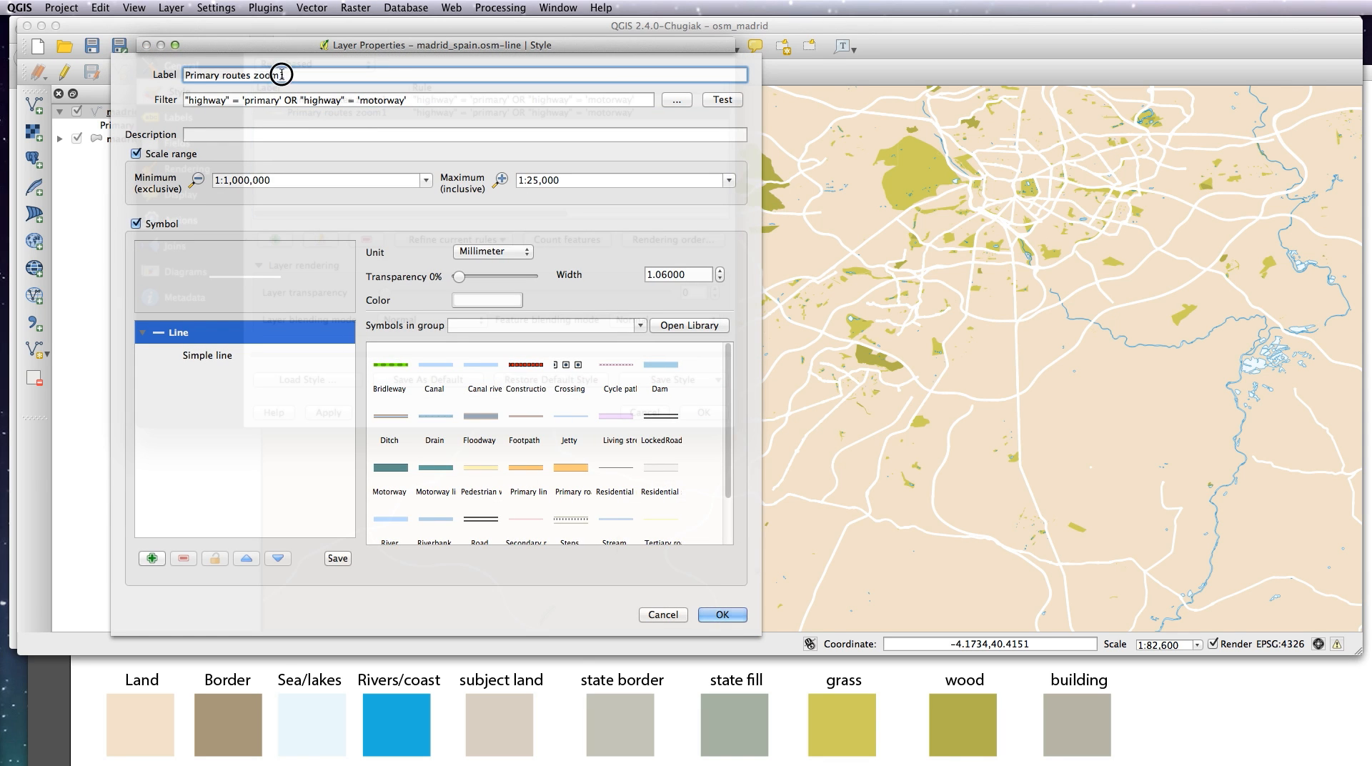
drag(280, 75, 300, 77)
text(2)
Step: Give the zoom 2 rule a 1:25,000–1:5,000 range and 2 mm line width
click(426, 180)
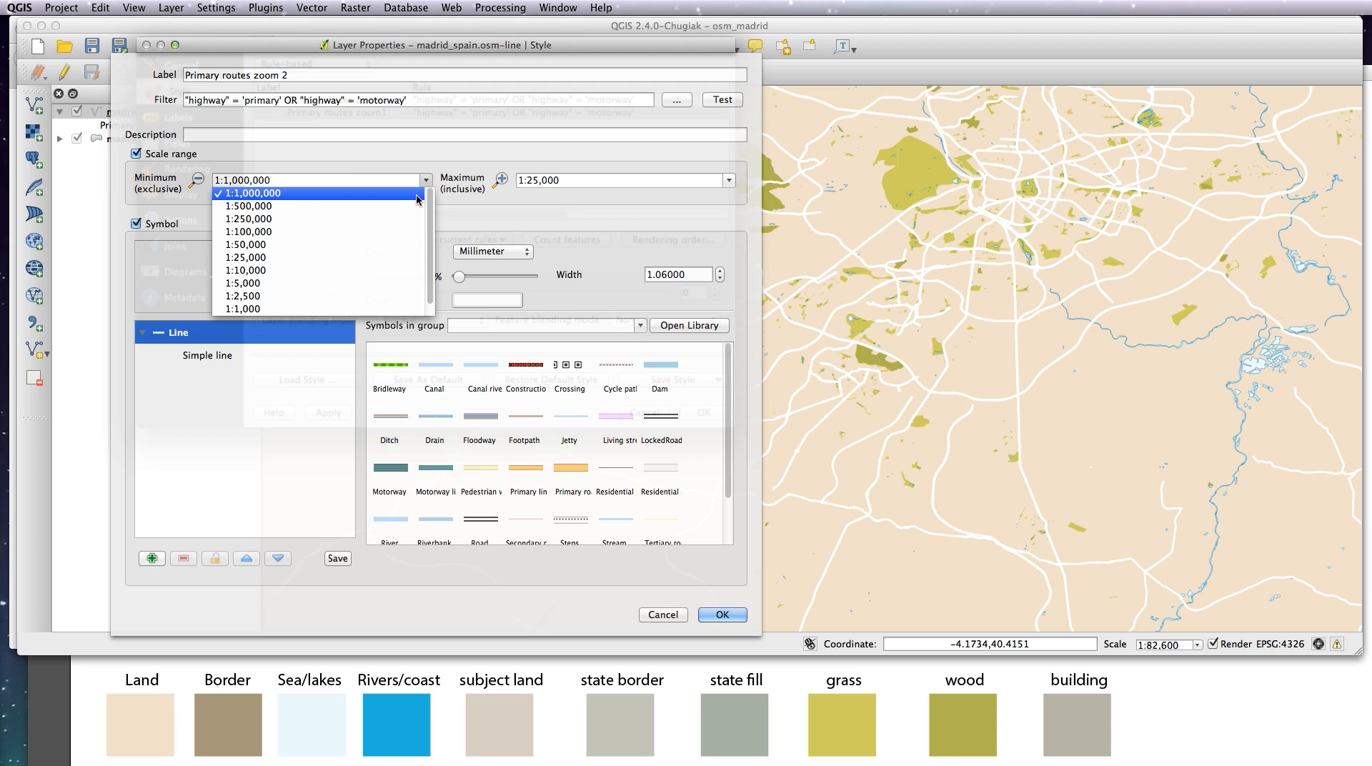
click(322, 258)
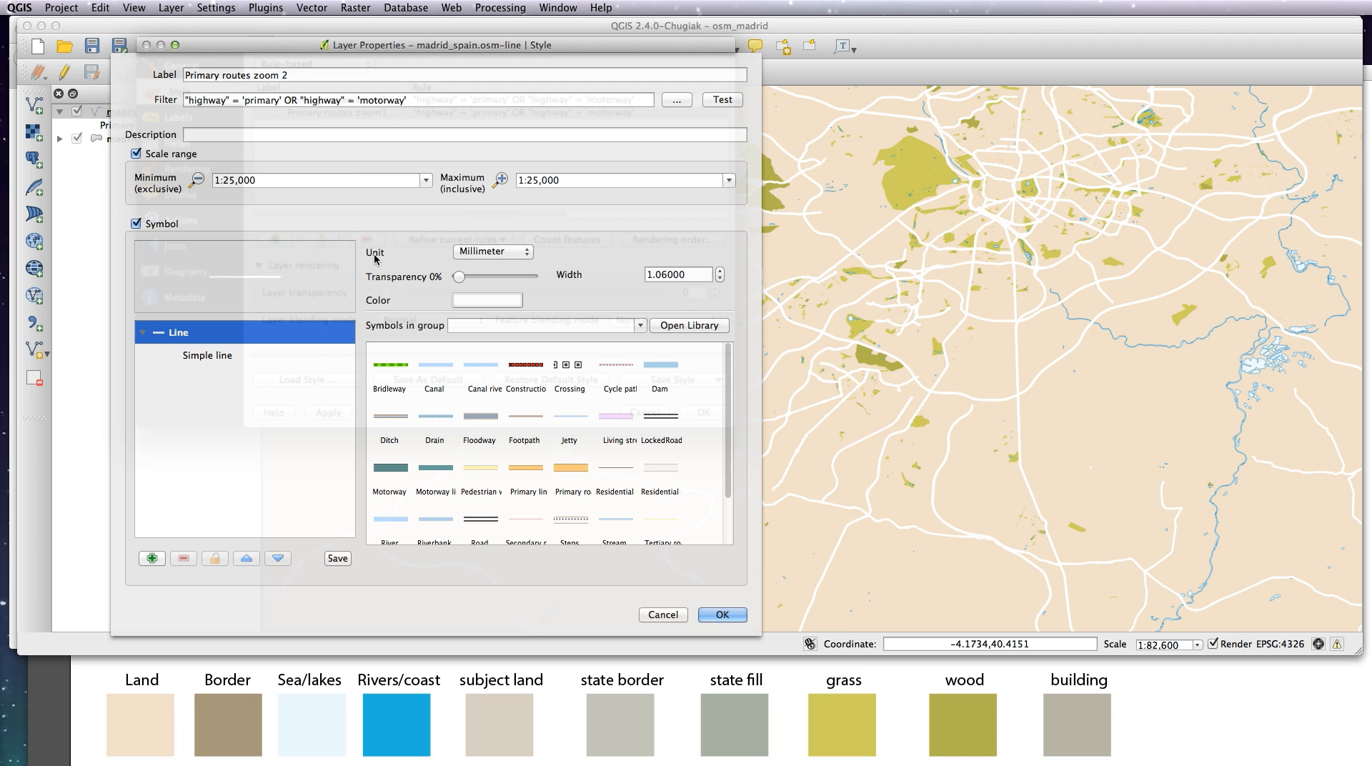
click(729, 180)
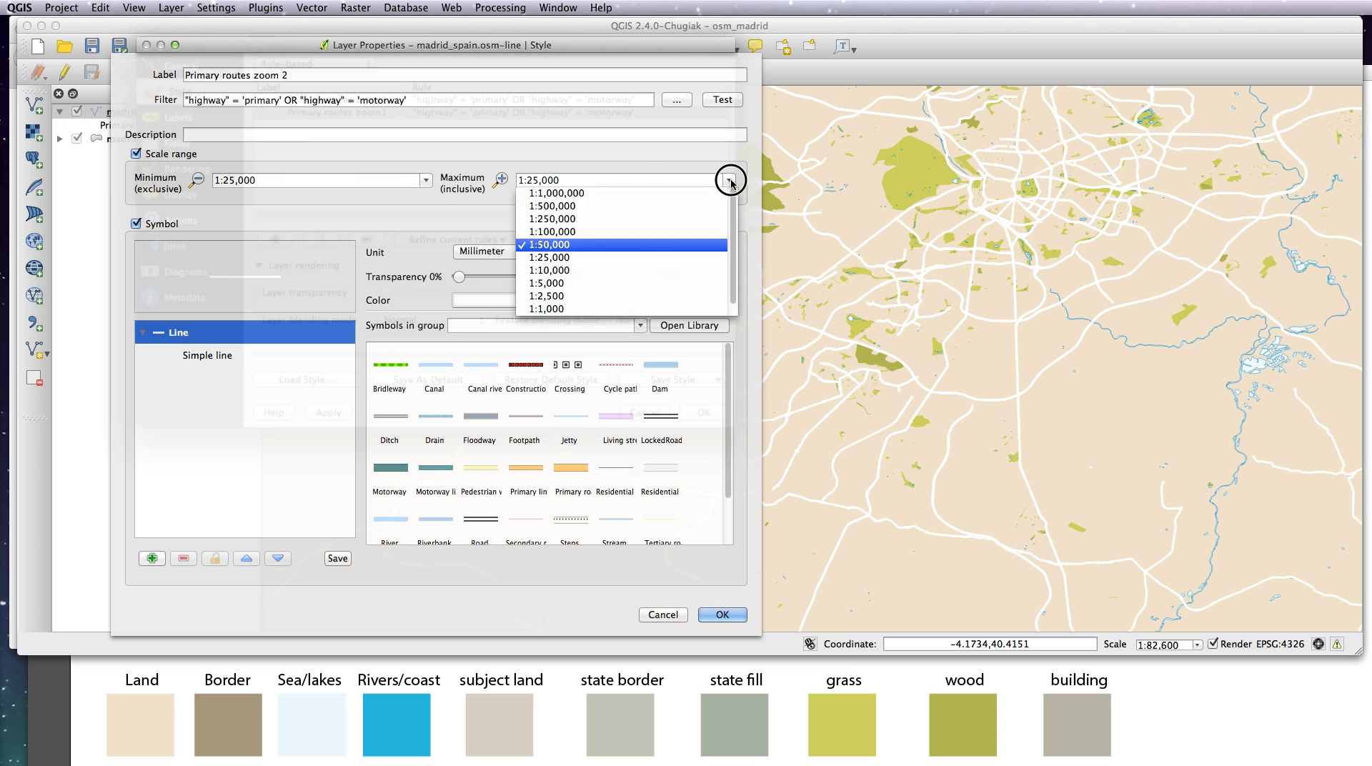
click(637, 285)
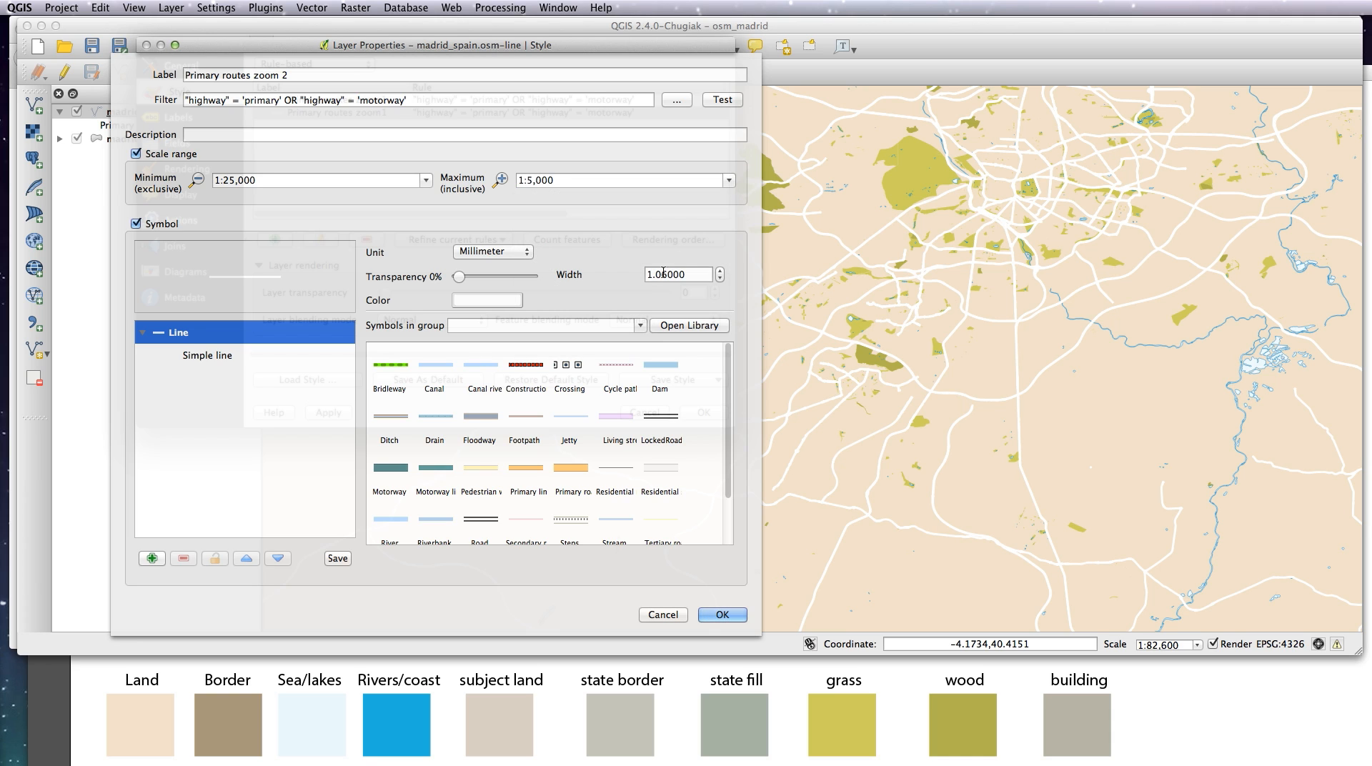
drag(666, 274, 645, 274)
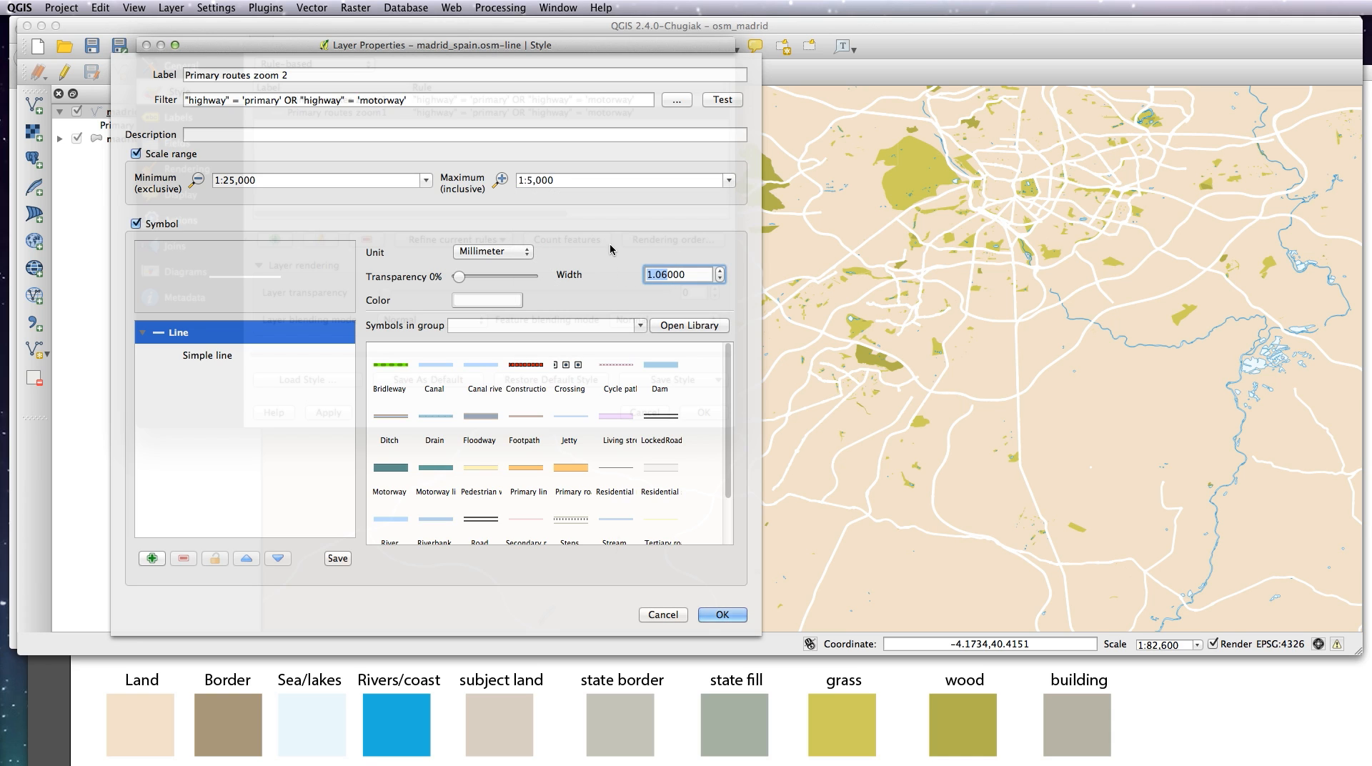
text(2)
click(733, 584)
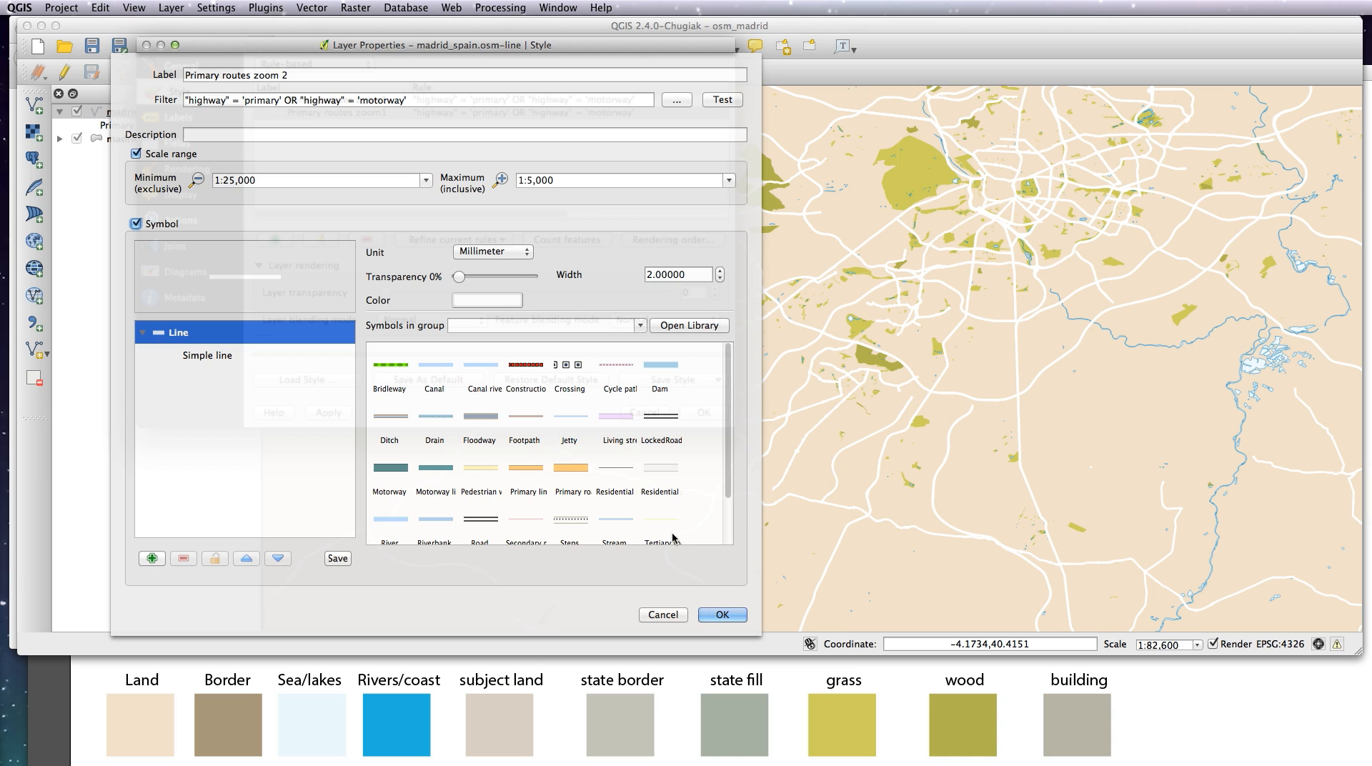
click(722, 615)
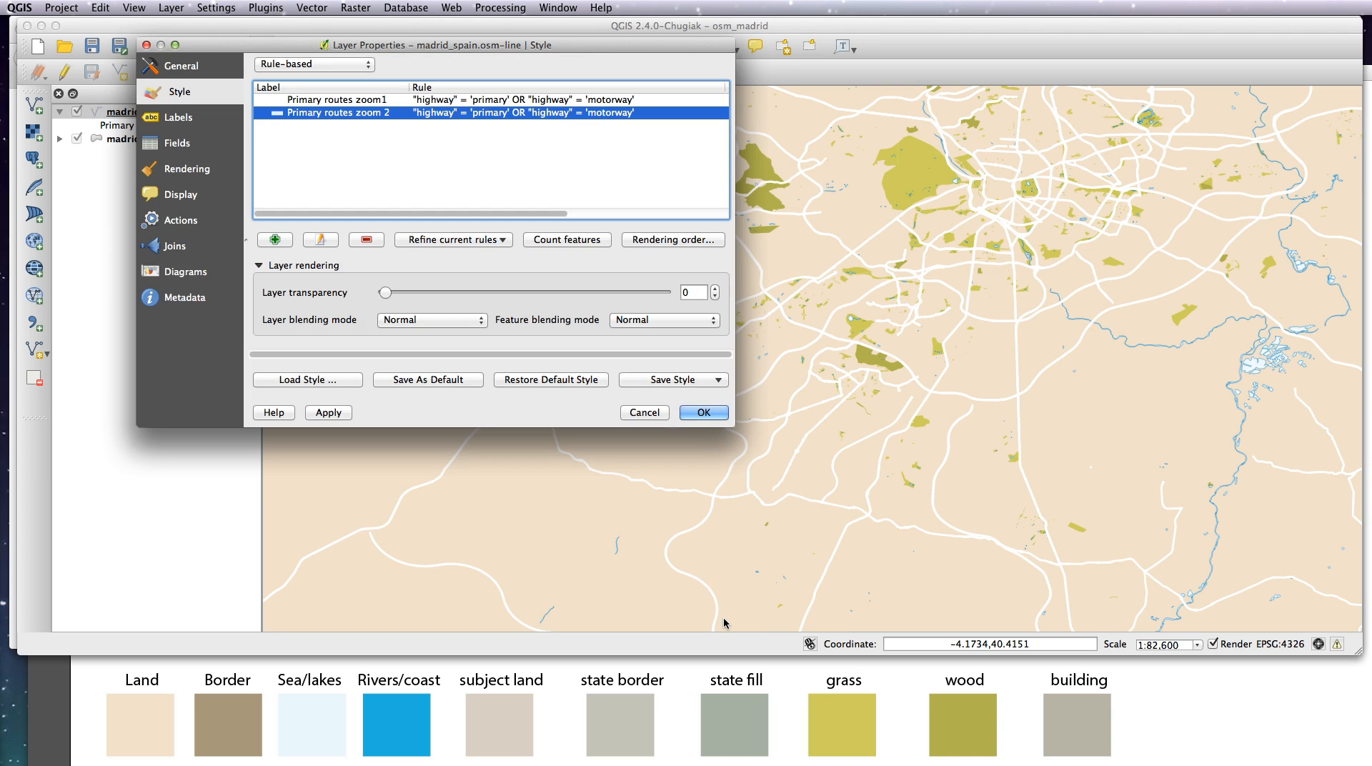
Step: Apply both primary-route rules, close the properties and redraw the map
click(328, 412)
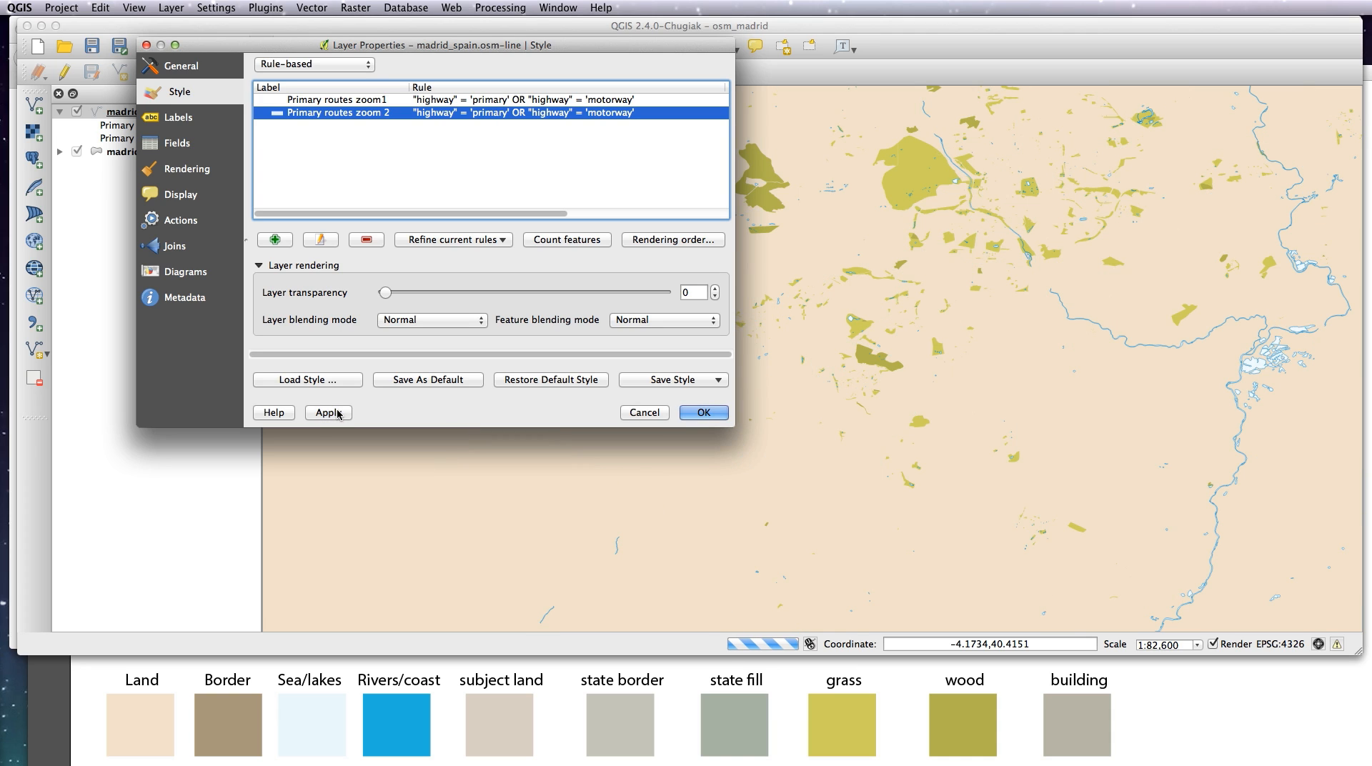
click(705, 412)
click(704, 412)
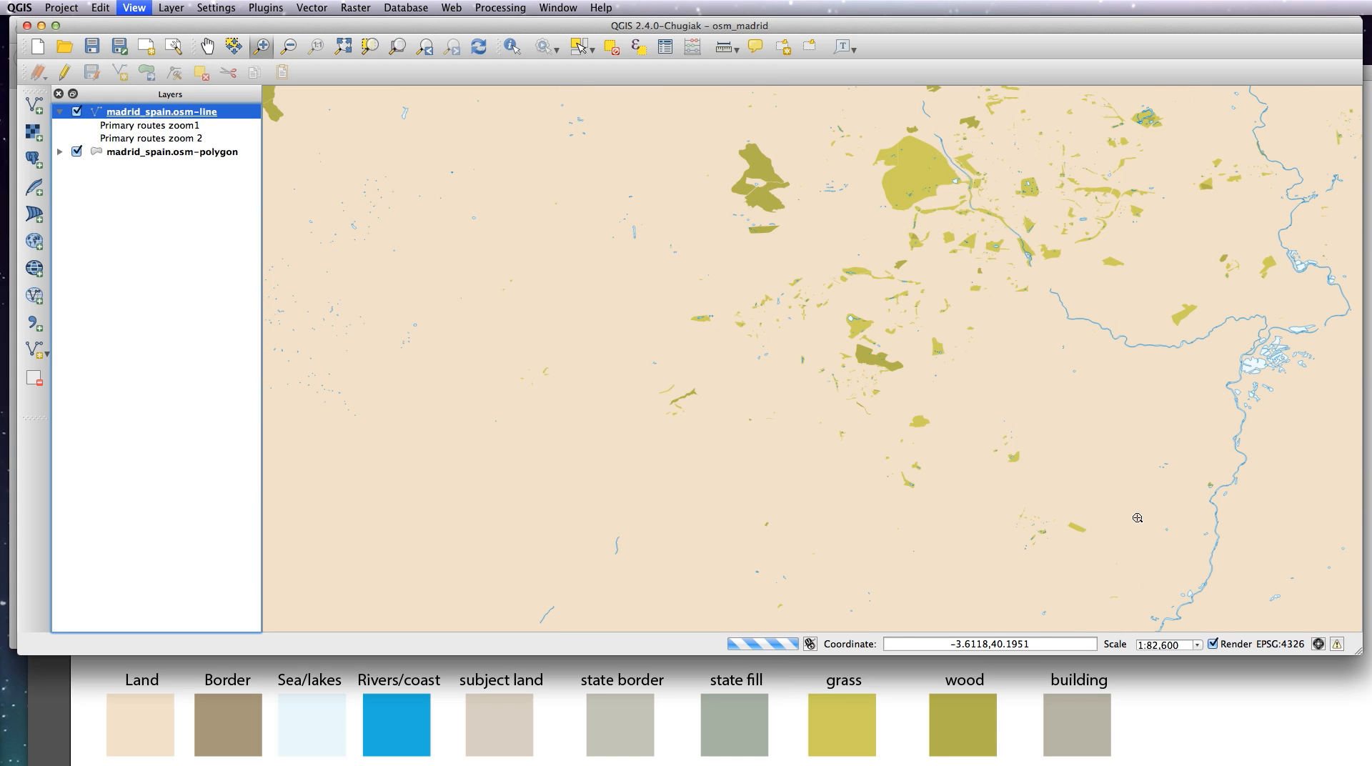
key(F5)
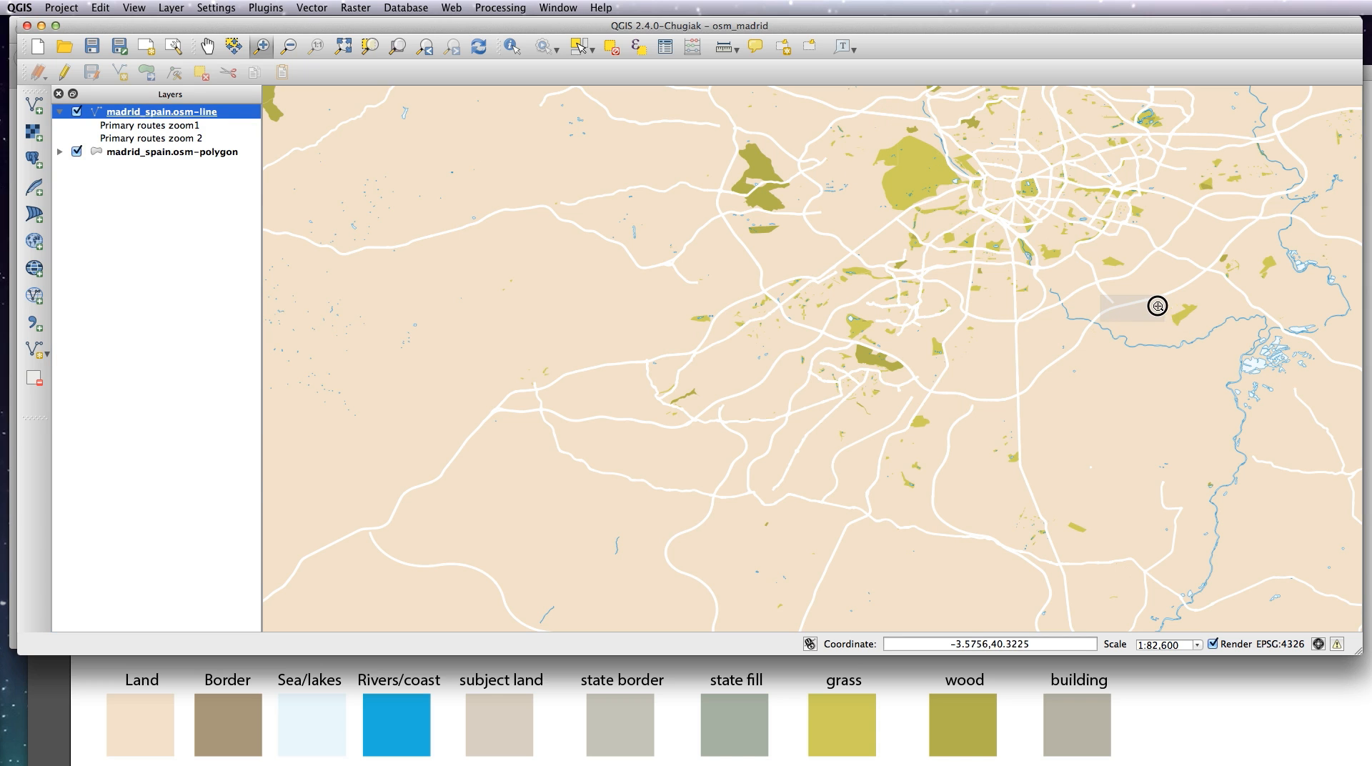
Step: Zoom into central Madrid to see the wider white main roads
drag(1102, 296, 852, 67)
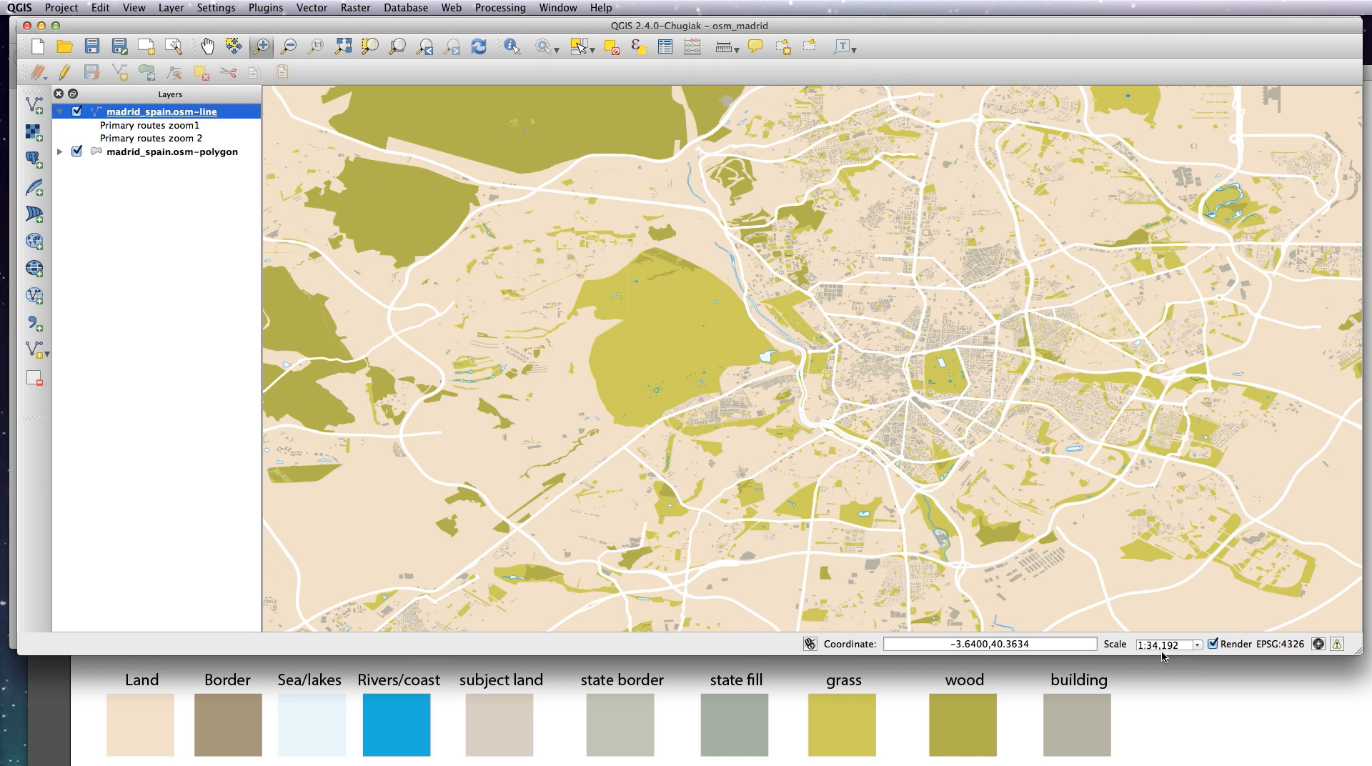
click(924, 396)
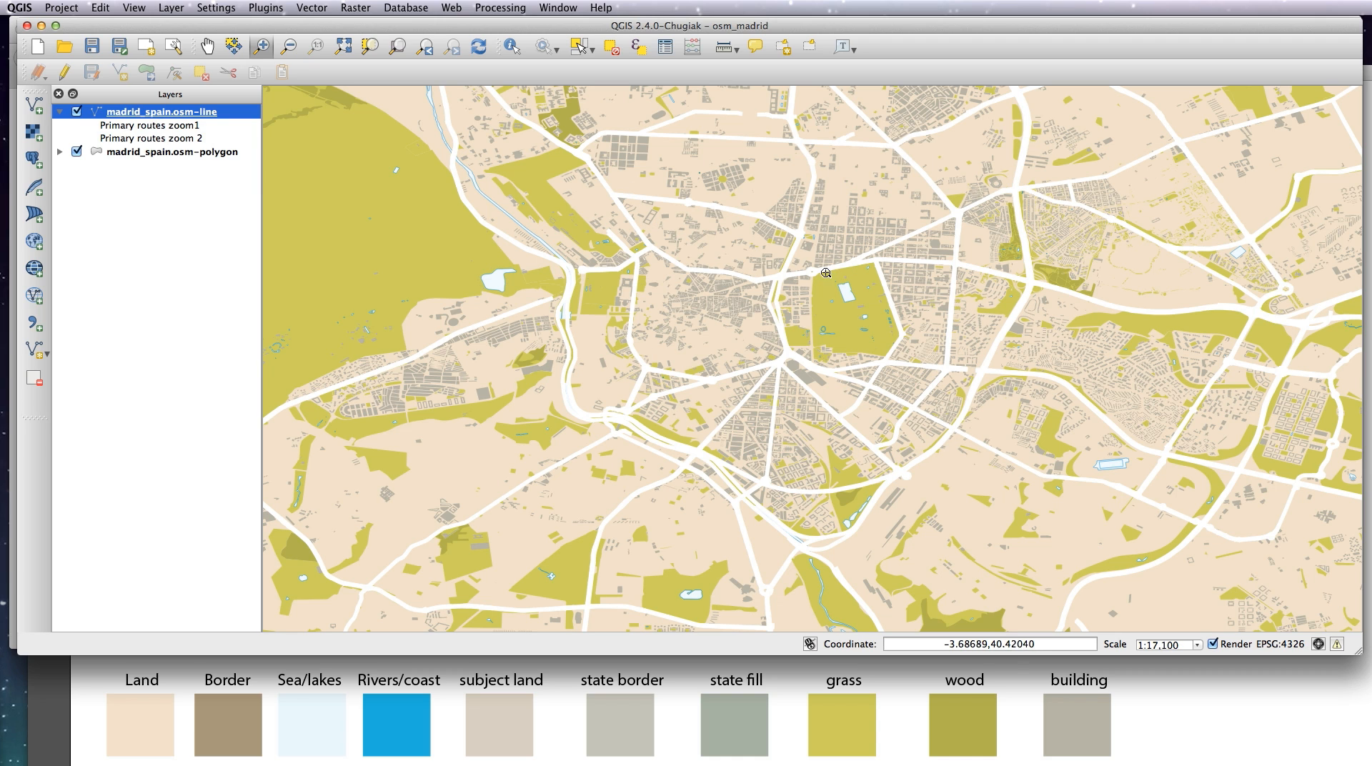
click(202, 114)
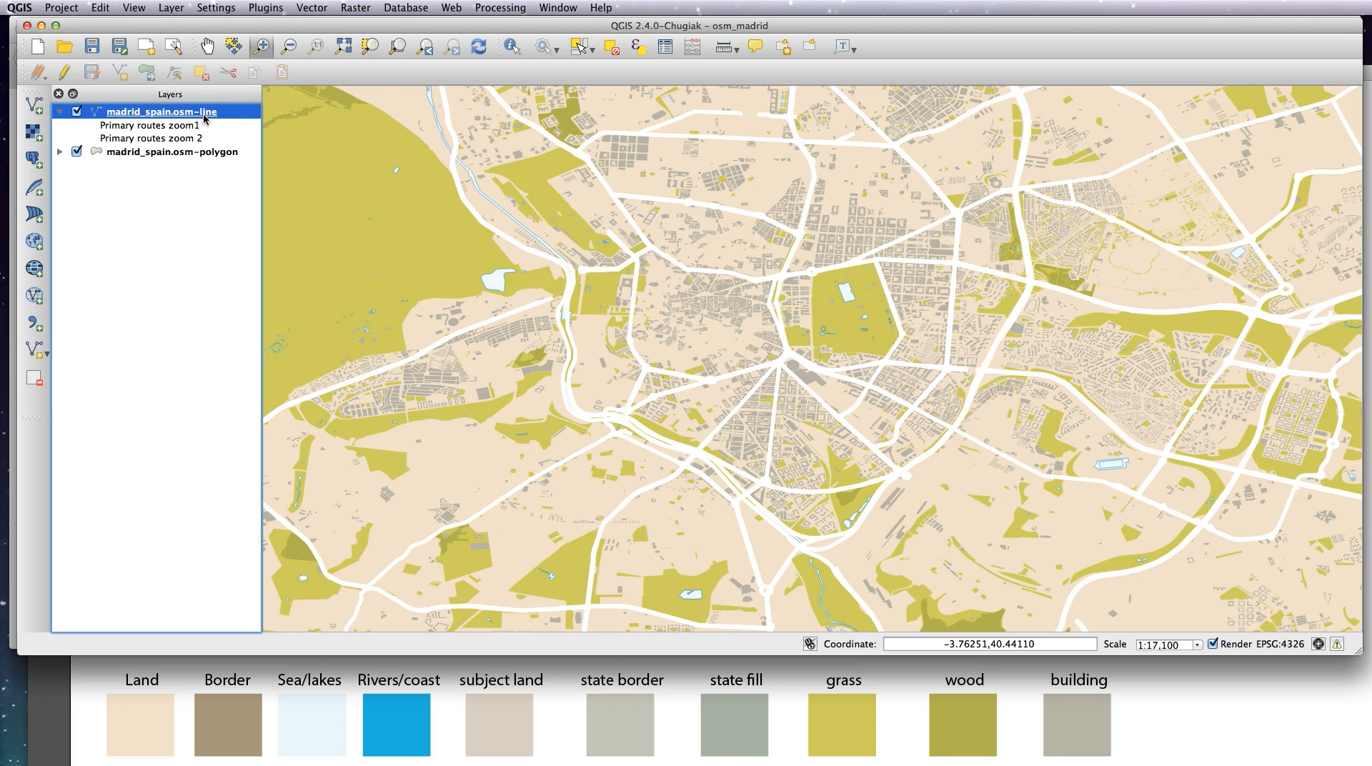
Step: Duplicate the Primary routes zoom 2 rule and rename the copy 'Primary routes zoom 3'
double_click(202, 114)
click(353, 112)
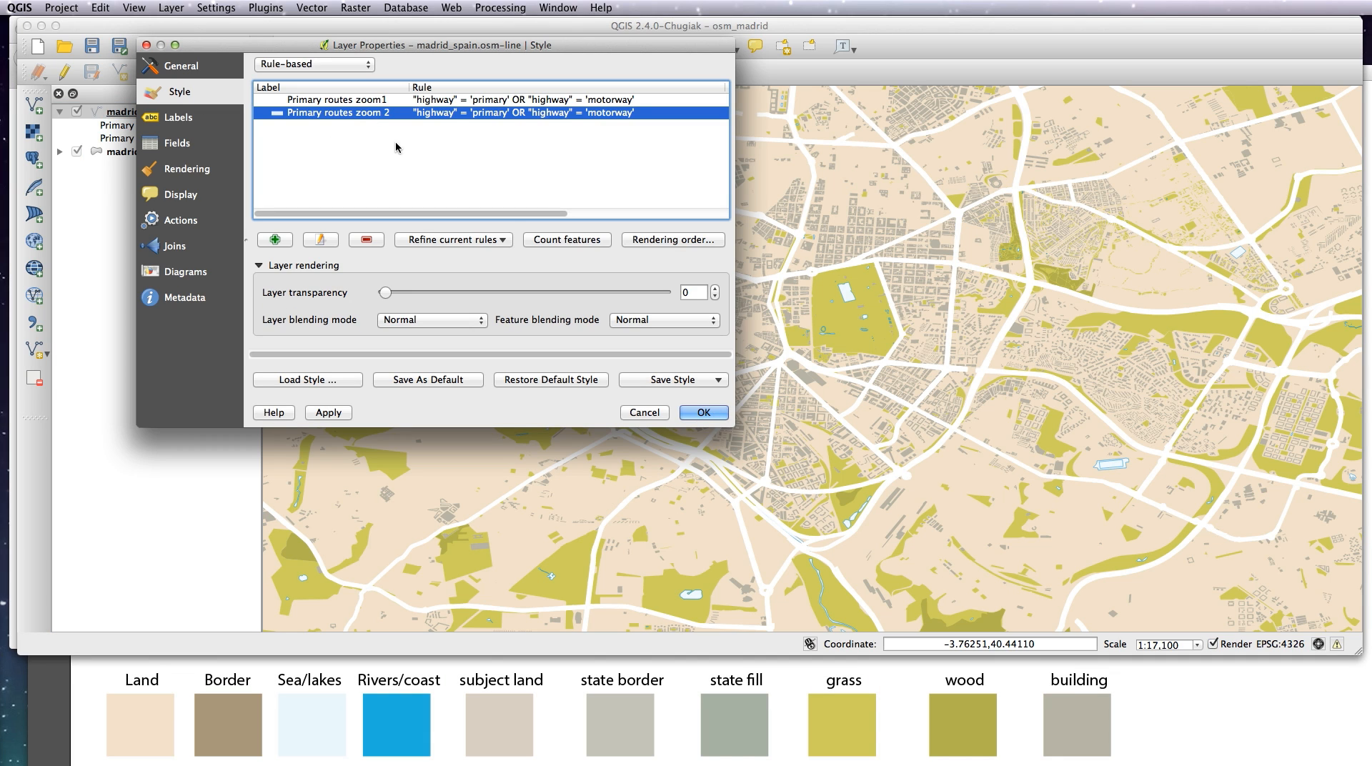
key(ctrl+c)
key(ctrl+v)
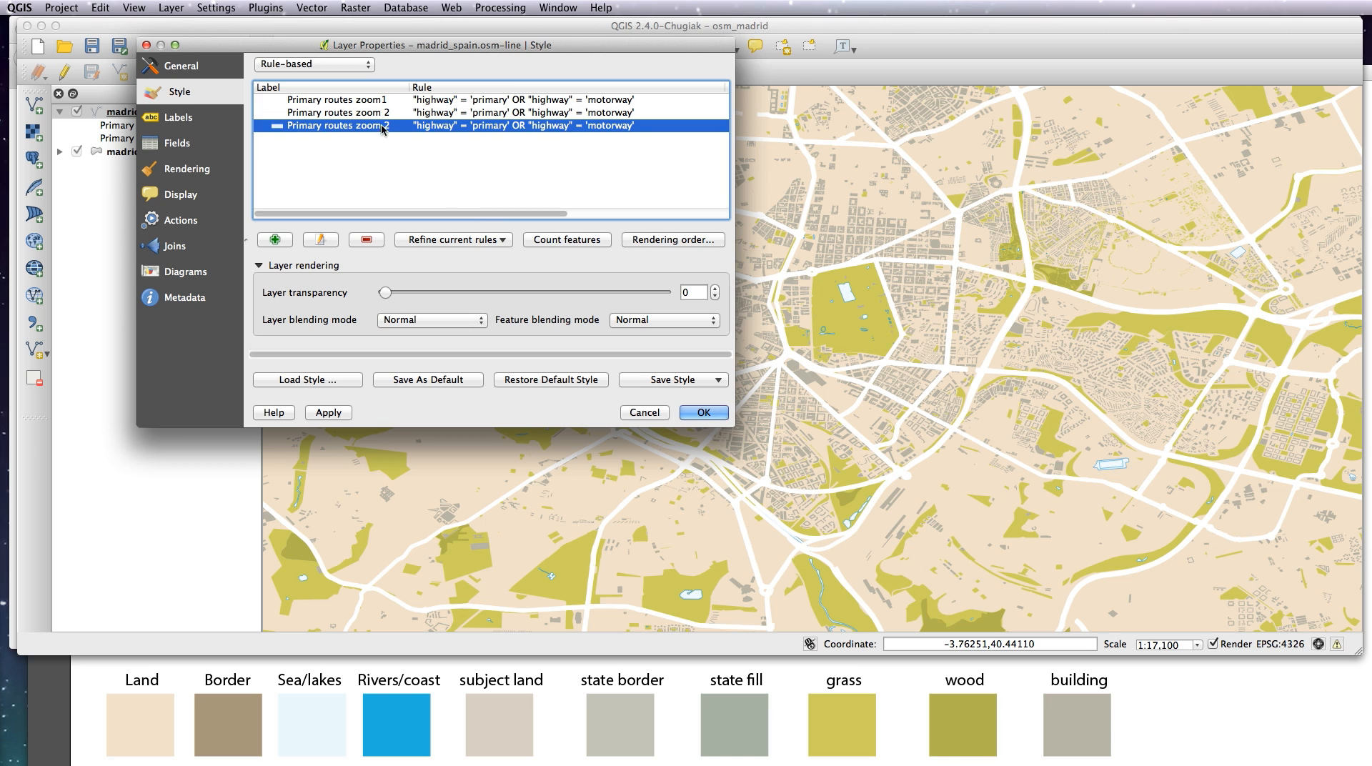
double_click(384, 126)
click(298, 75)
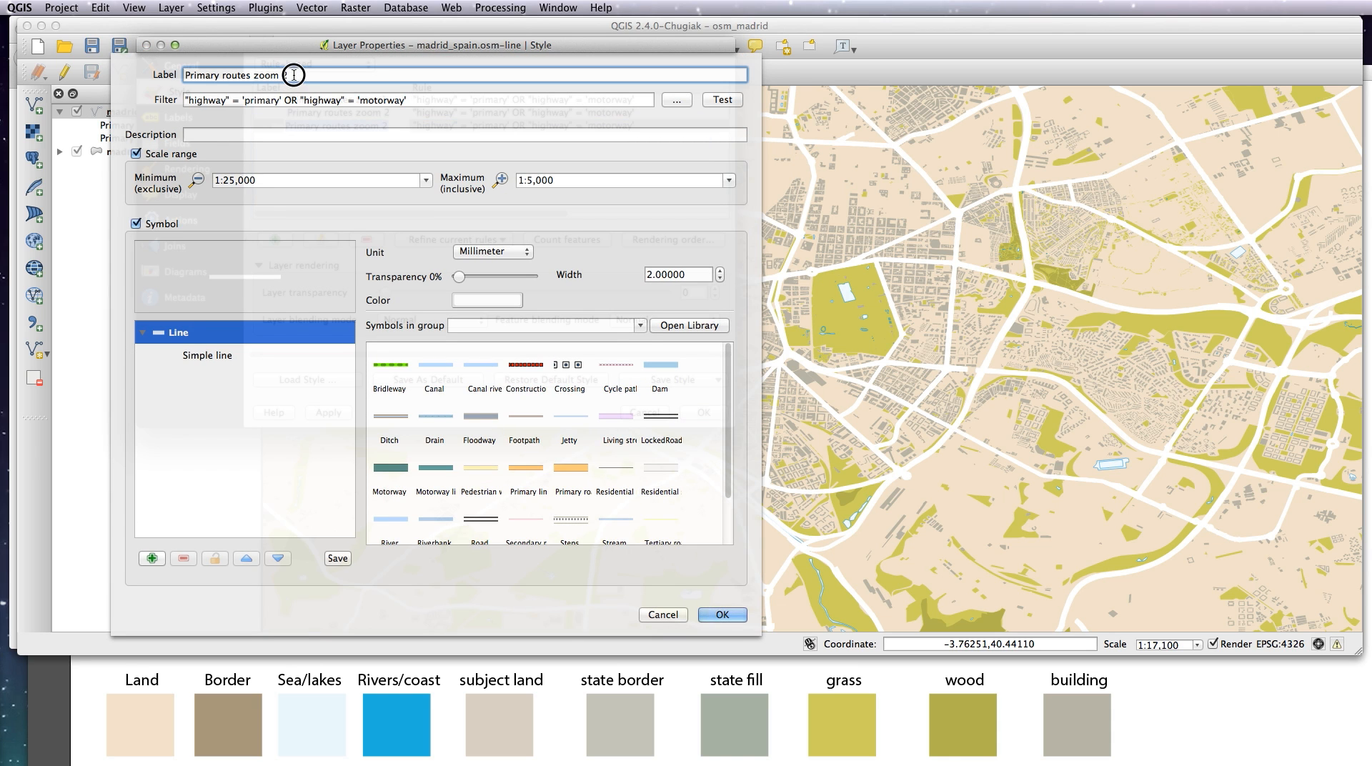
key(BackSpace)
text(3)
Step: Give the zoom 3 rule a 1:5,000–1:500 range and 4 mm width, then redraw the map
click(426, 180)
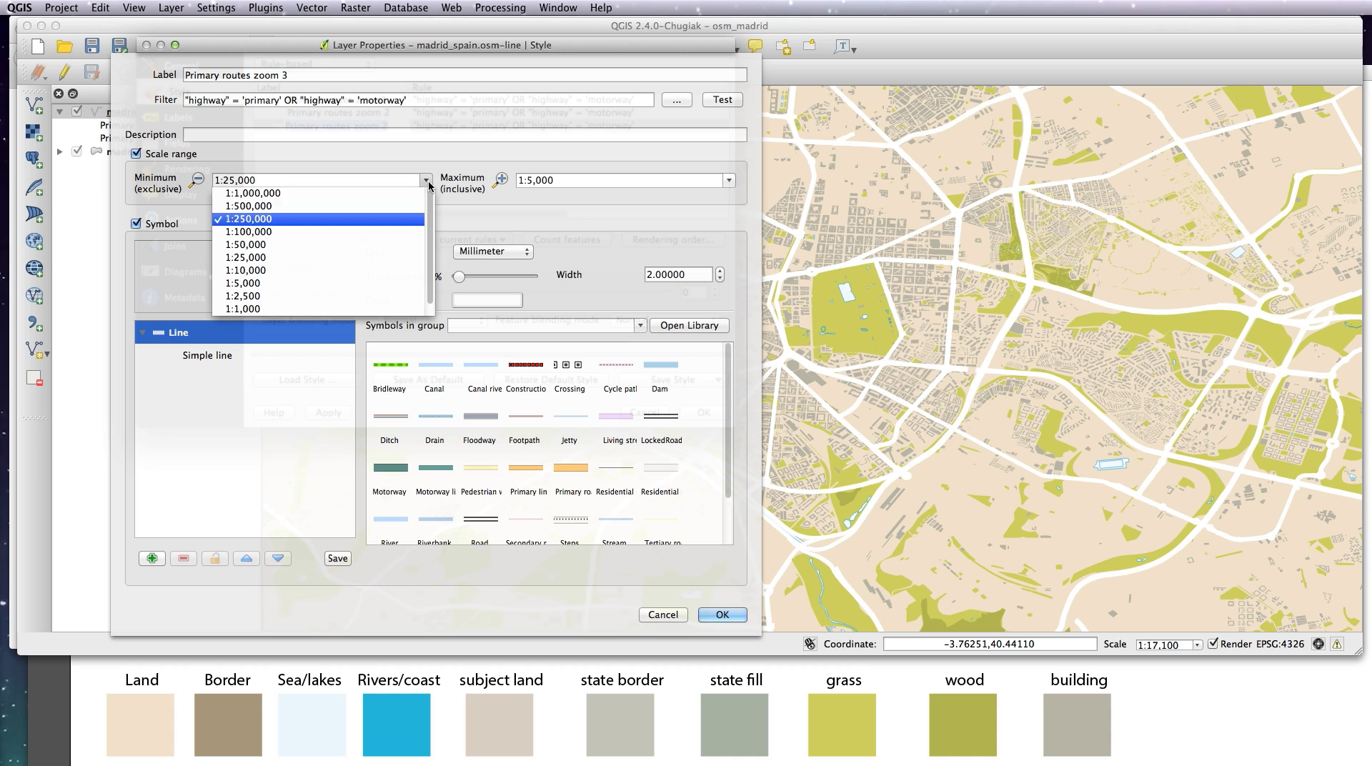
click(344, 280)
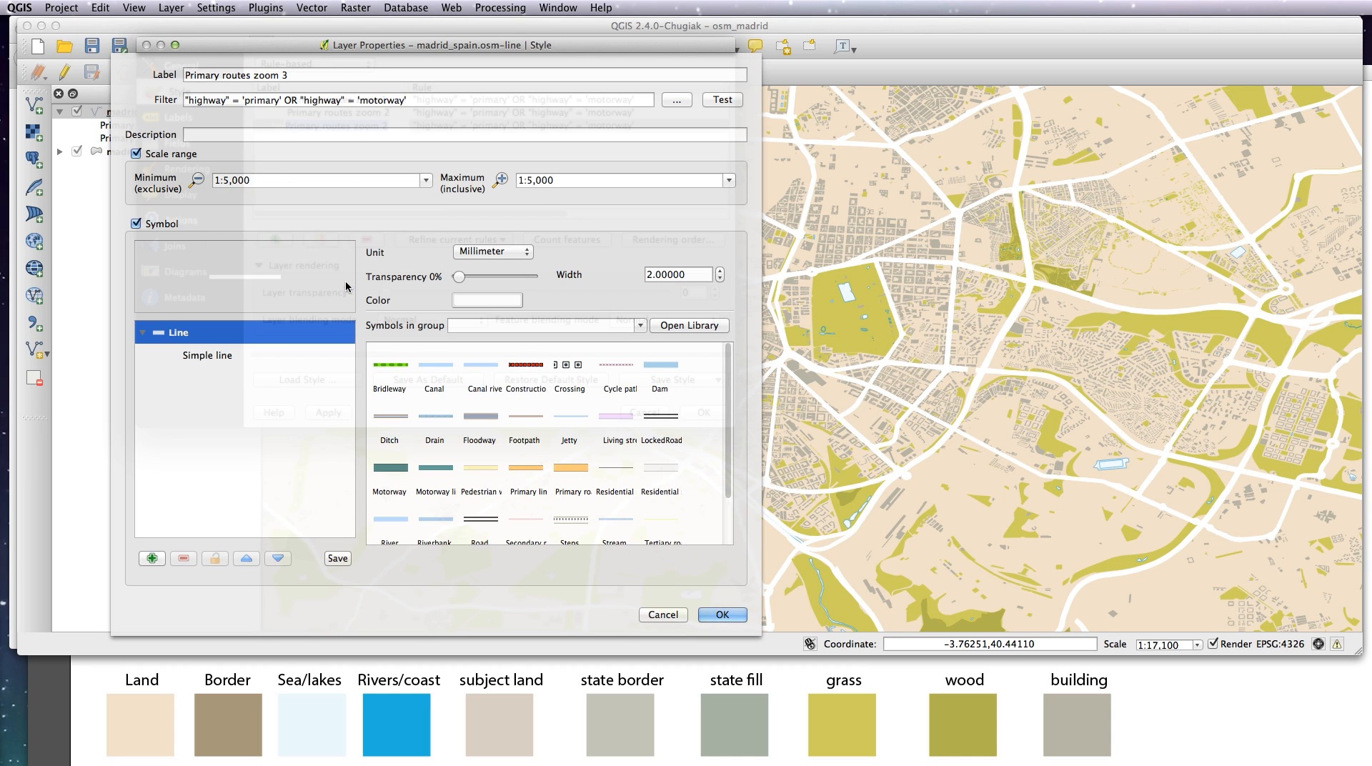
click(729, 179)
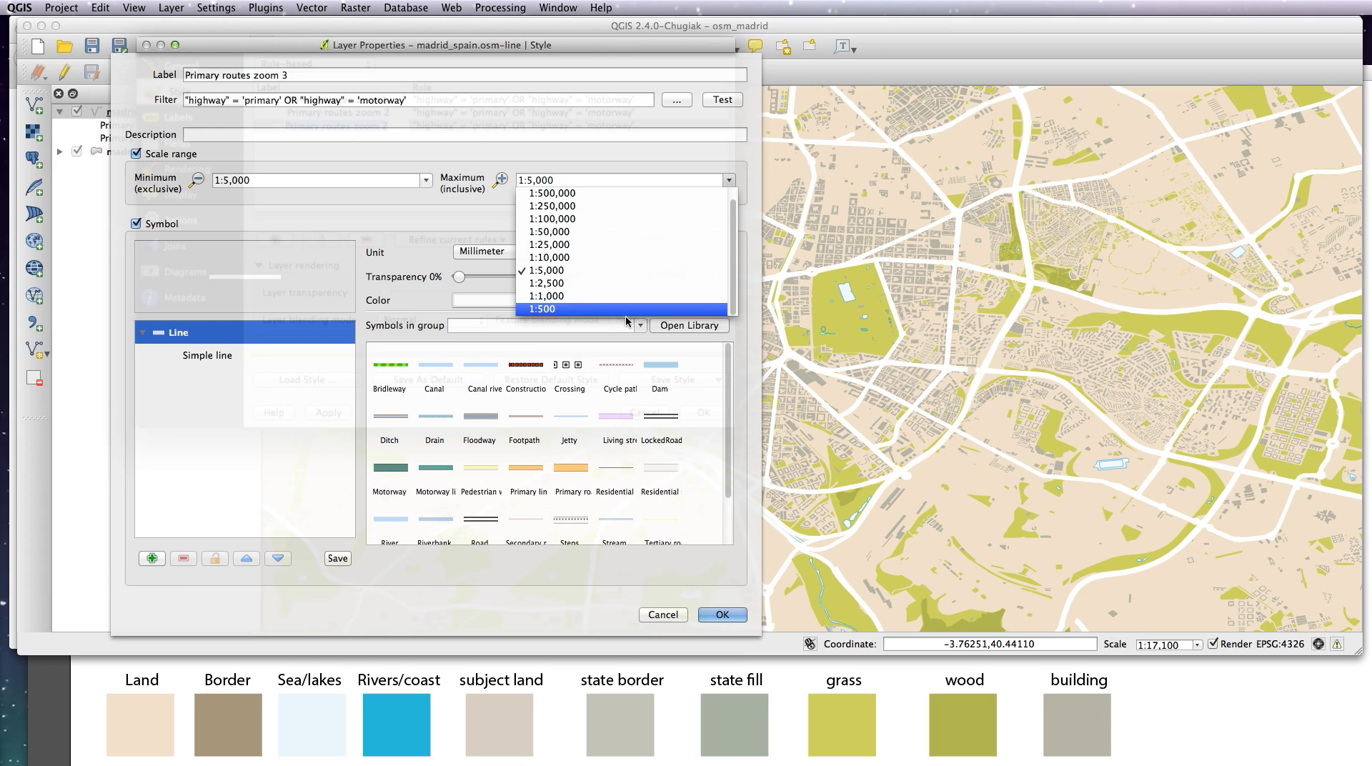
click(578, 318)
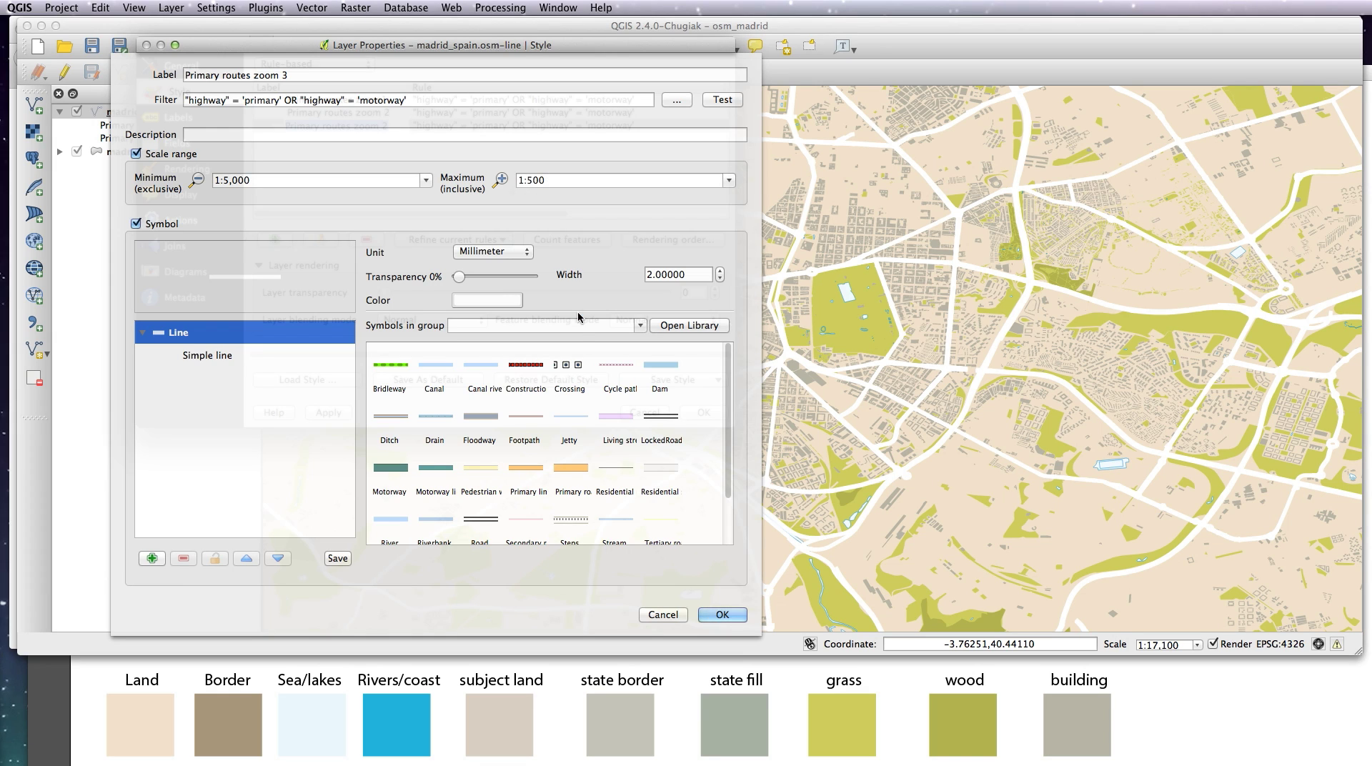
click(640, 275)
text(4)
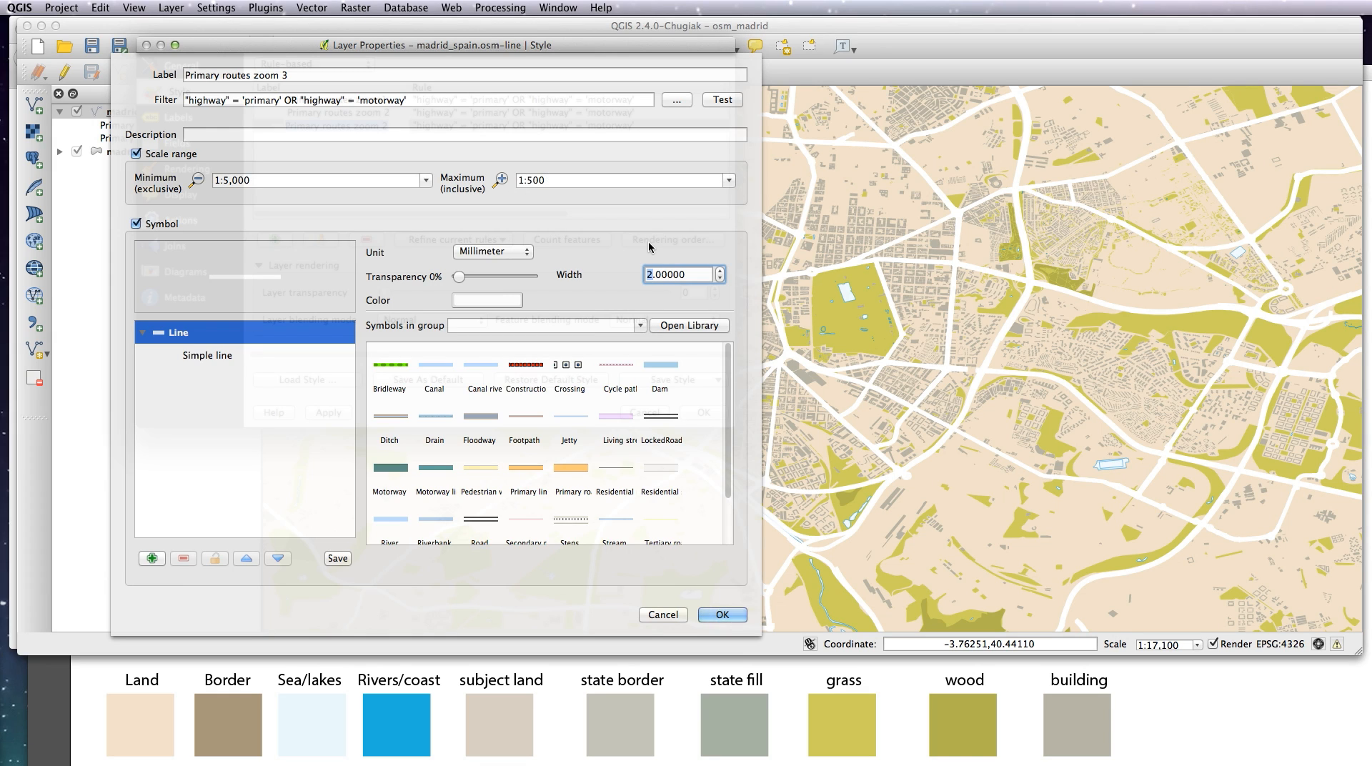
click(723, 614)
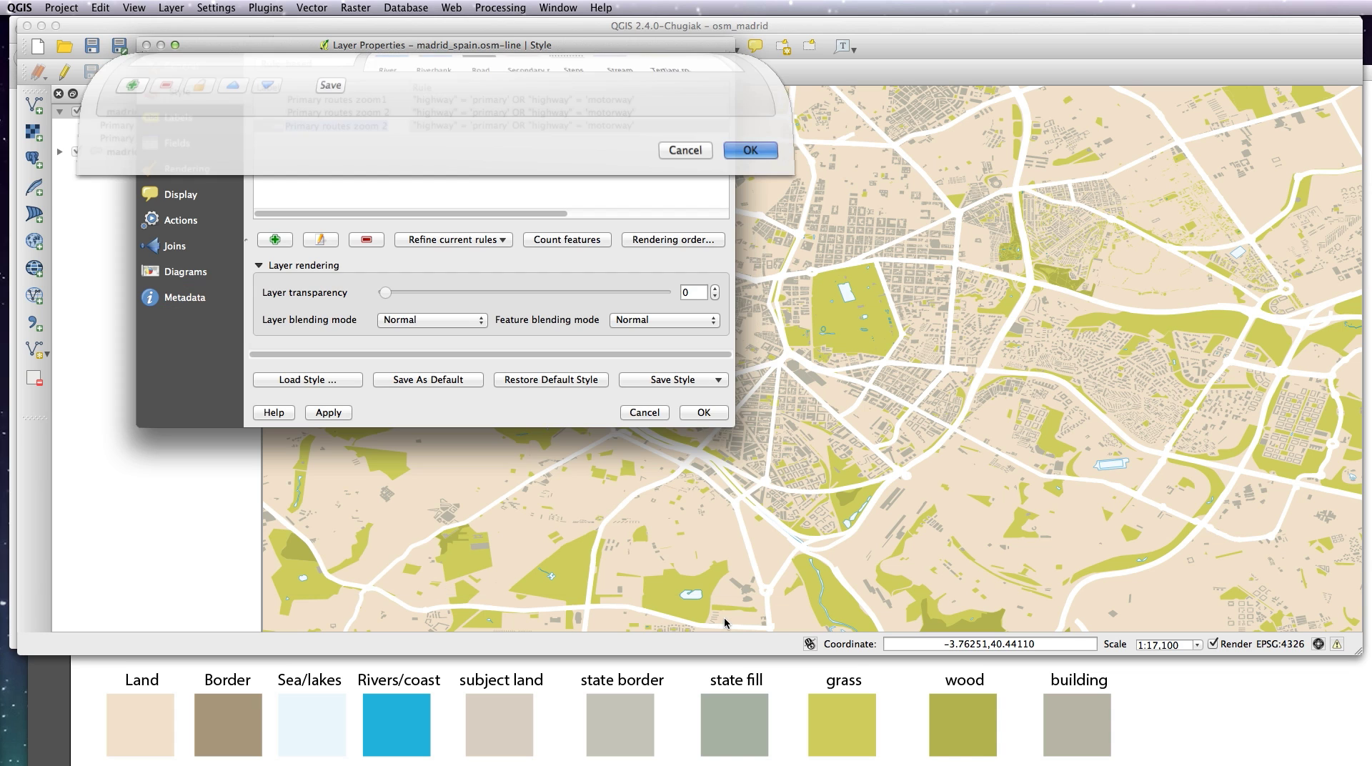
click(704, 412)
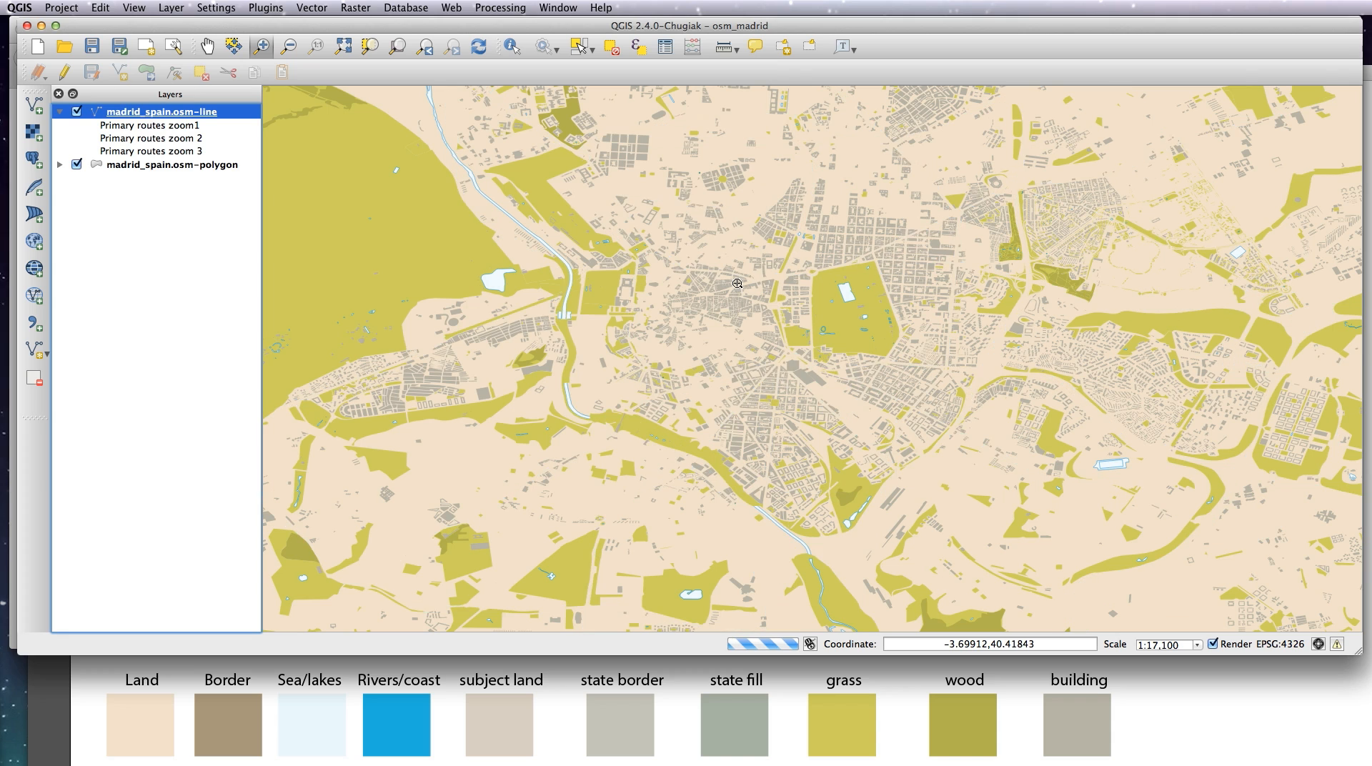
key(super+r)
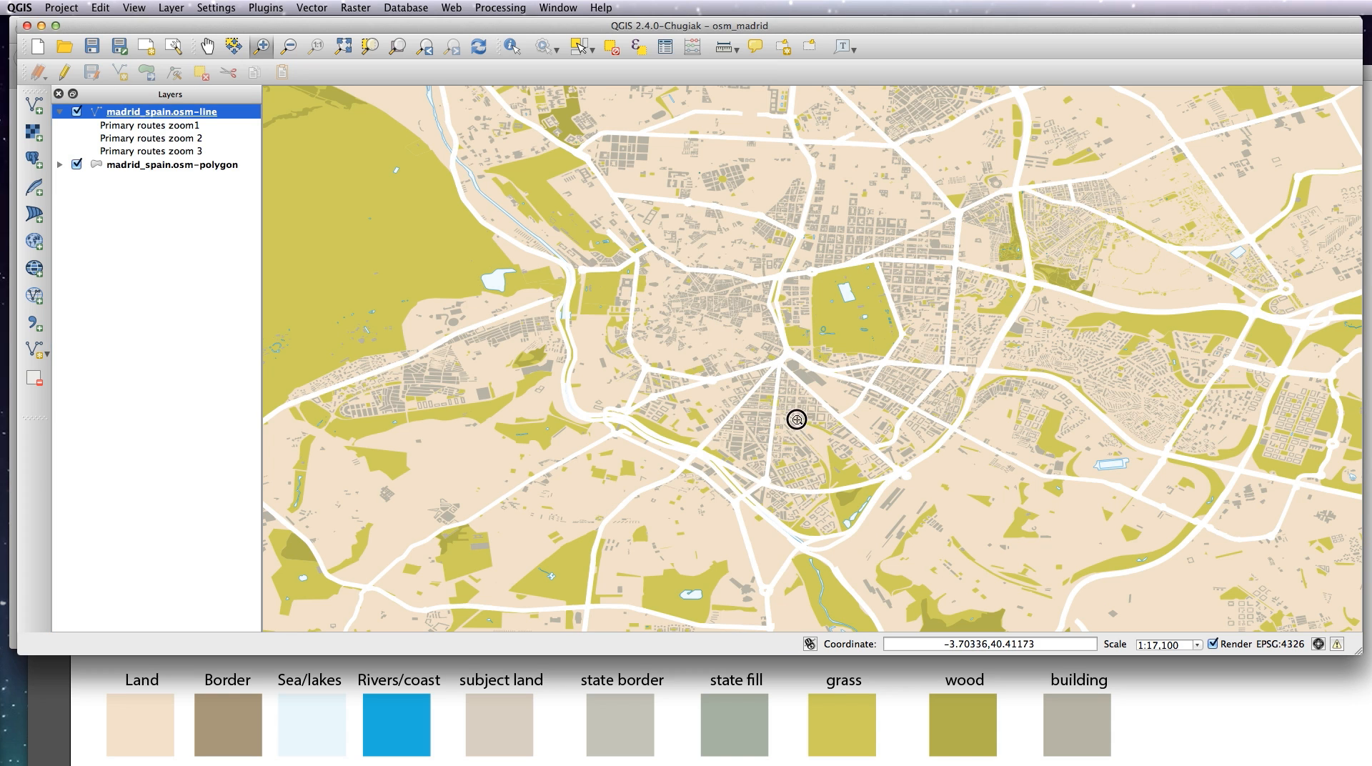
drag(707, 333, 900, 494)
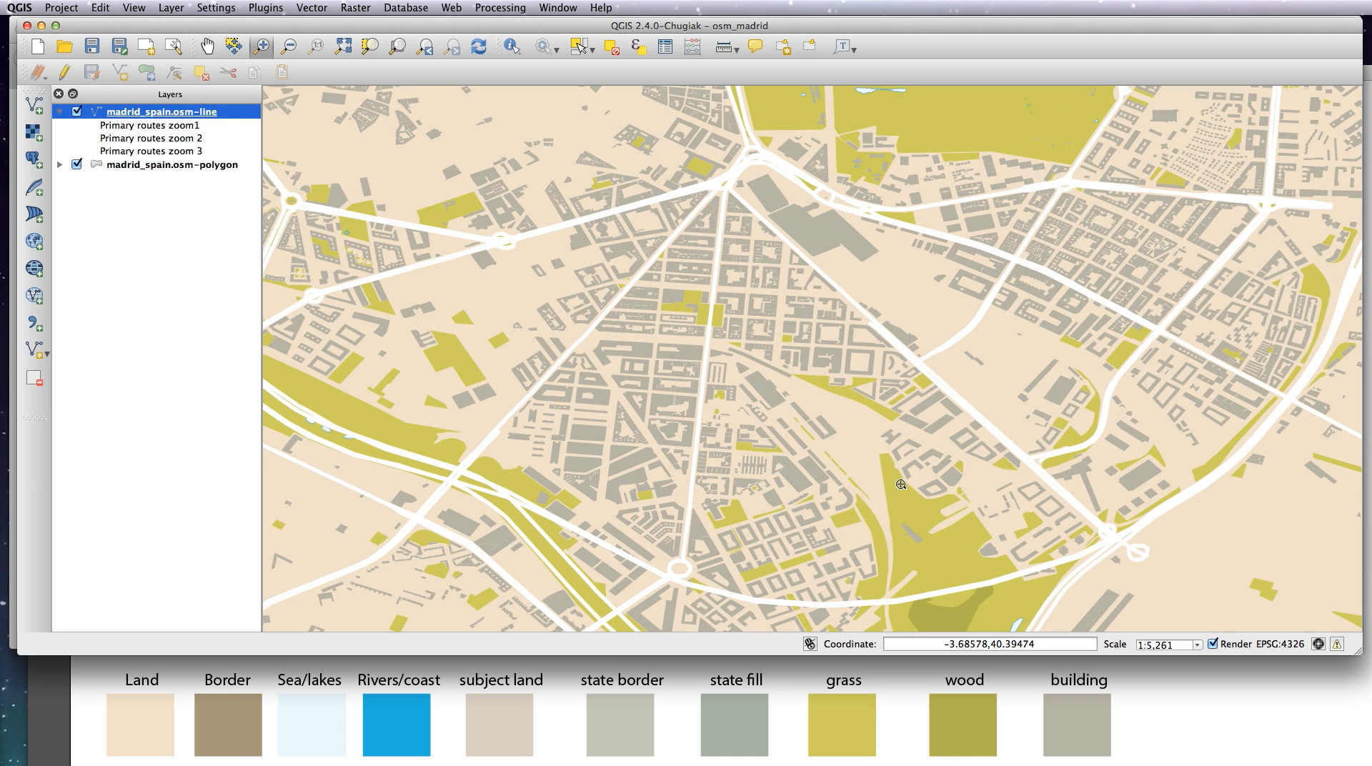
click(693, 388)
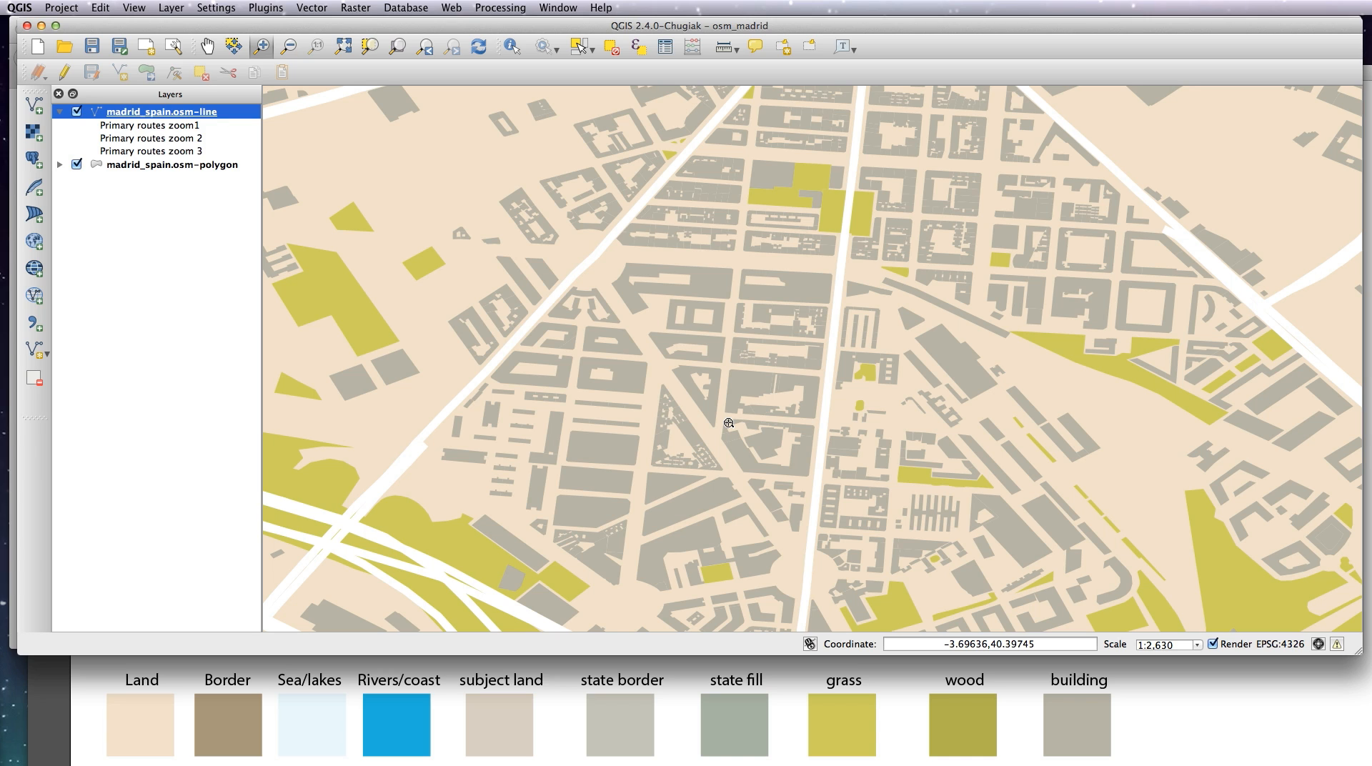
key(ctrl+minus)
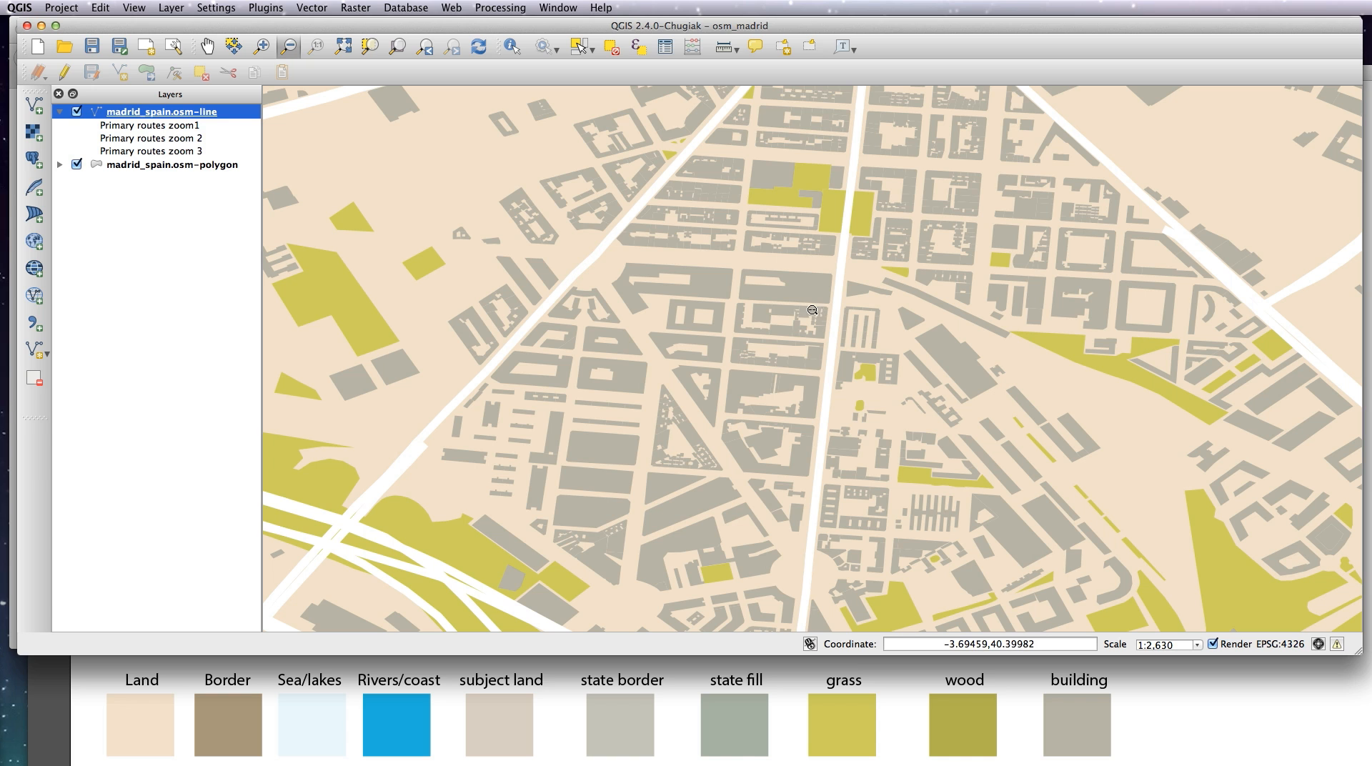
click(812, 310)
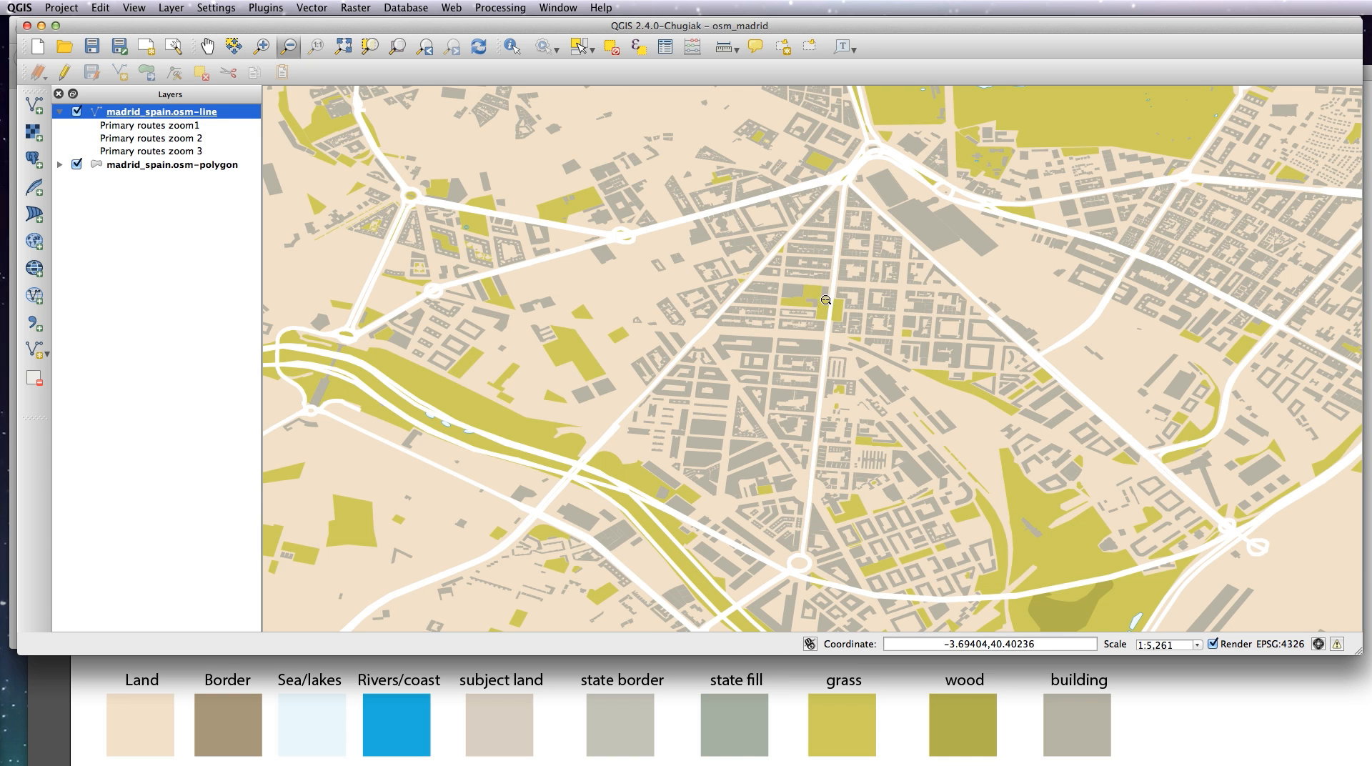
click(825, 300)
click(825, 305)
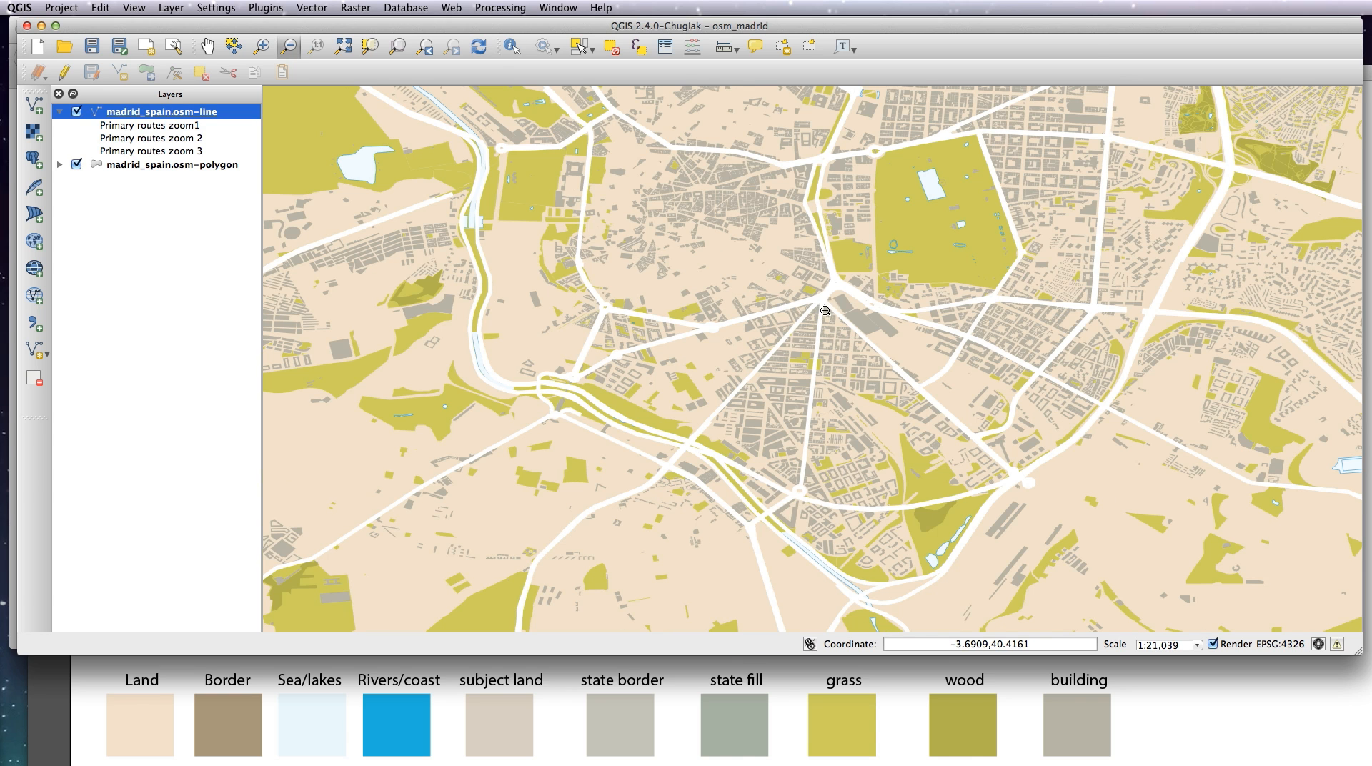
Step: Load the city-roads.qml style from the map-styles folder onto the Madrid road lines layer
click(150, 111)
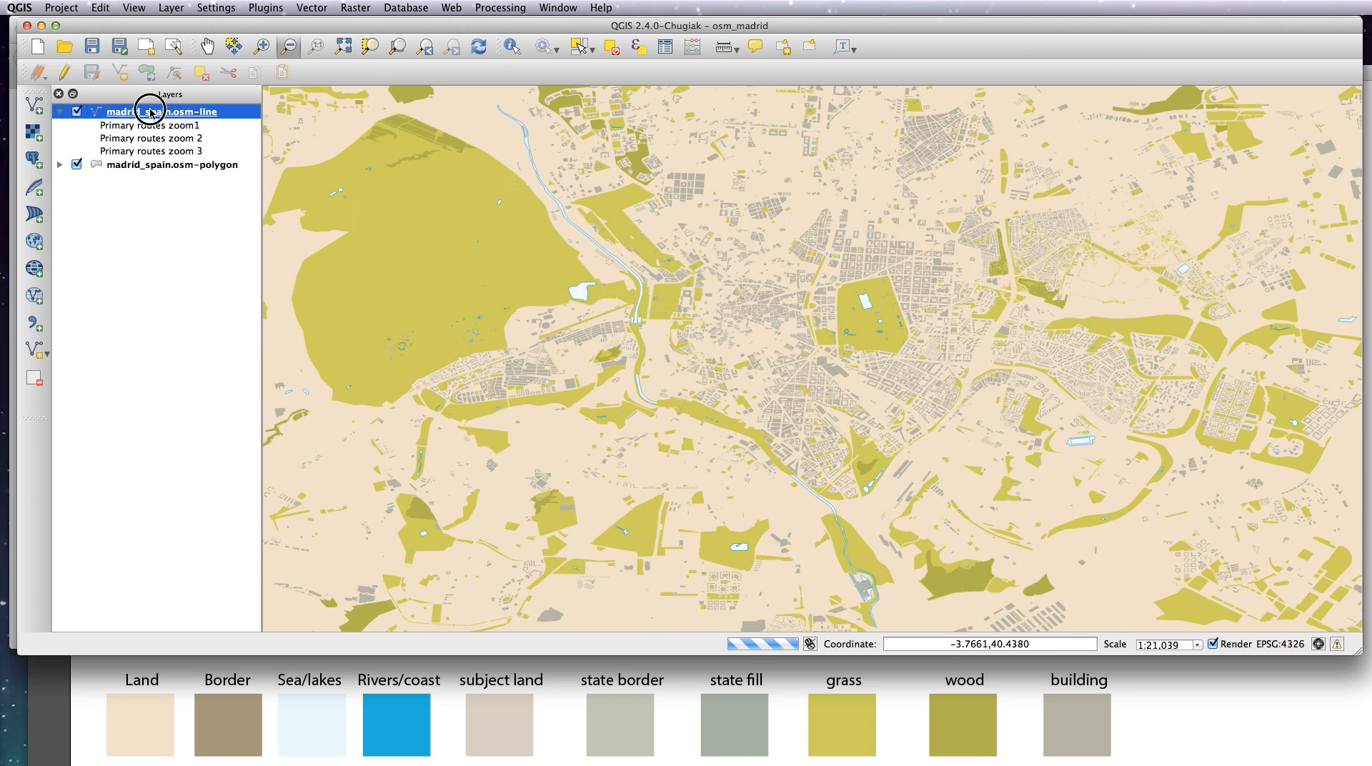
double_click(150, 111)
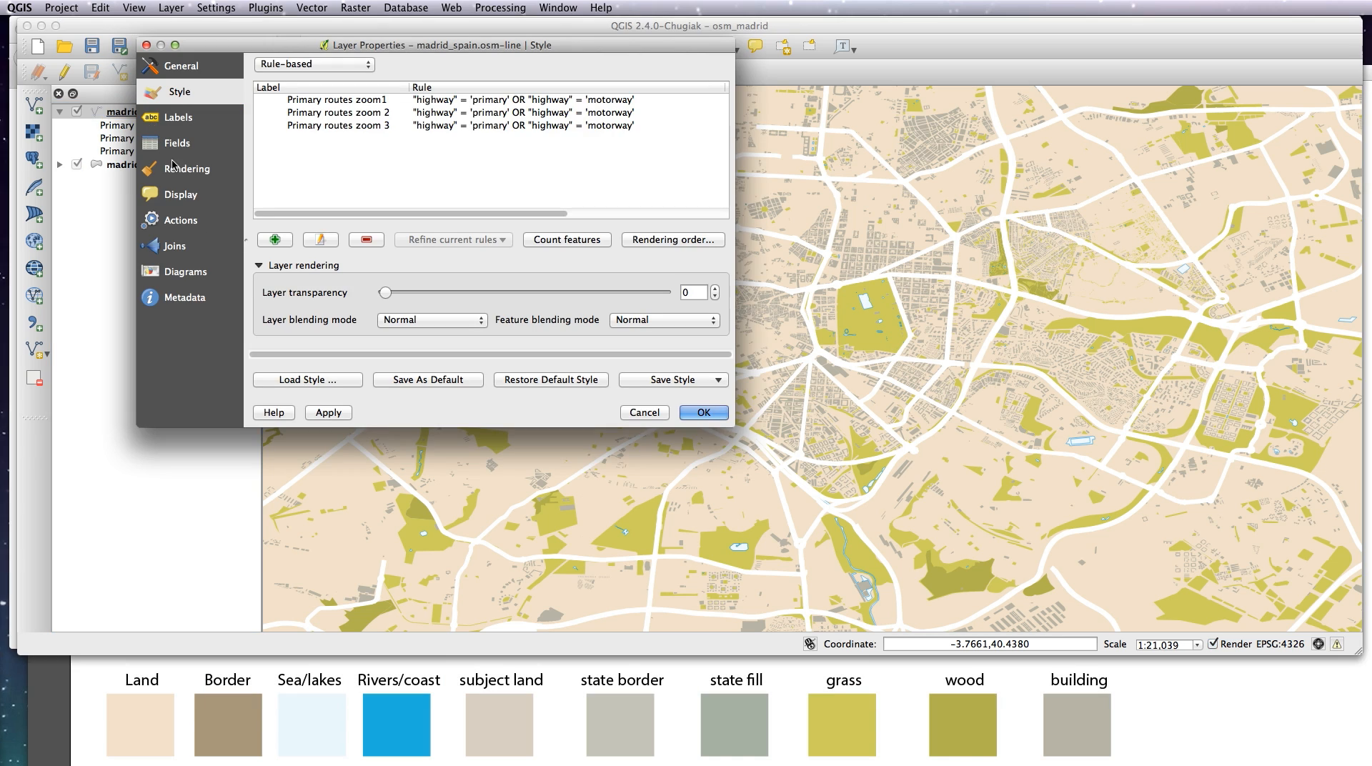
click(307, 379)
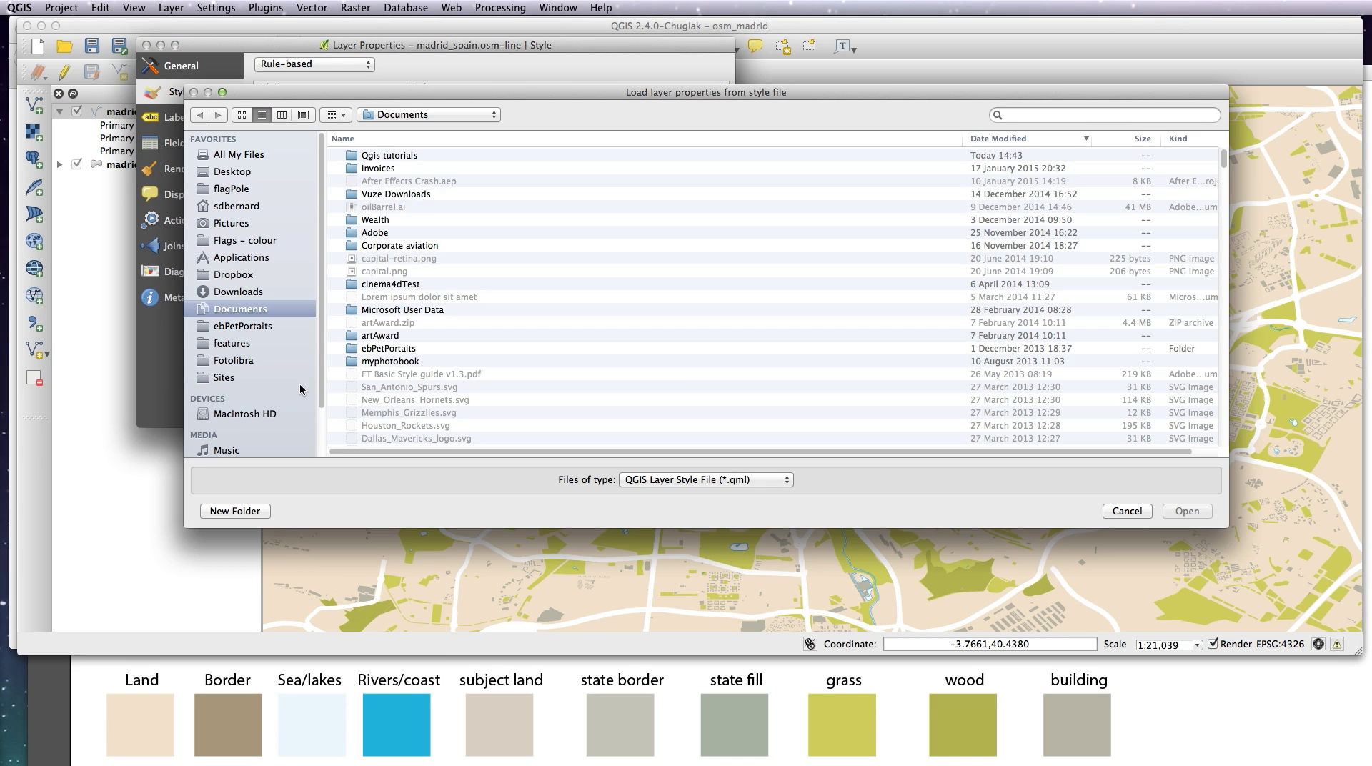
double_click(386, 191)
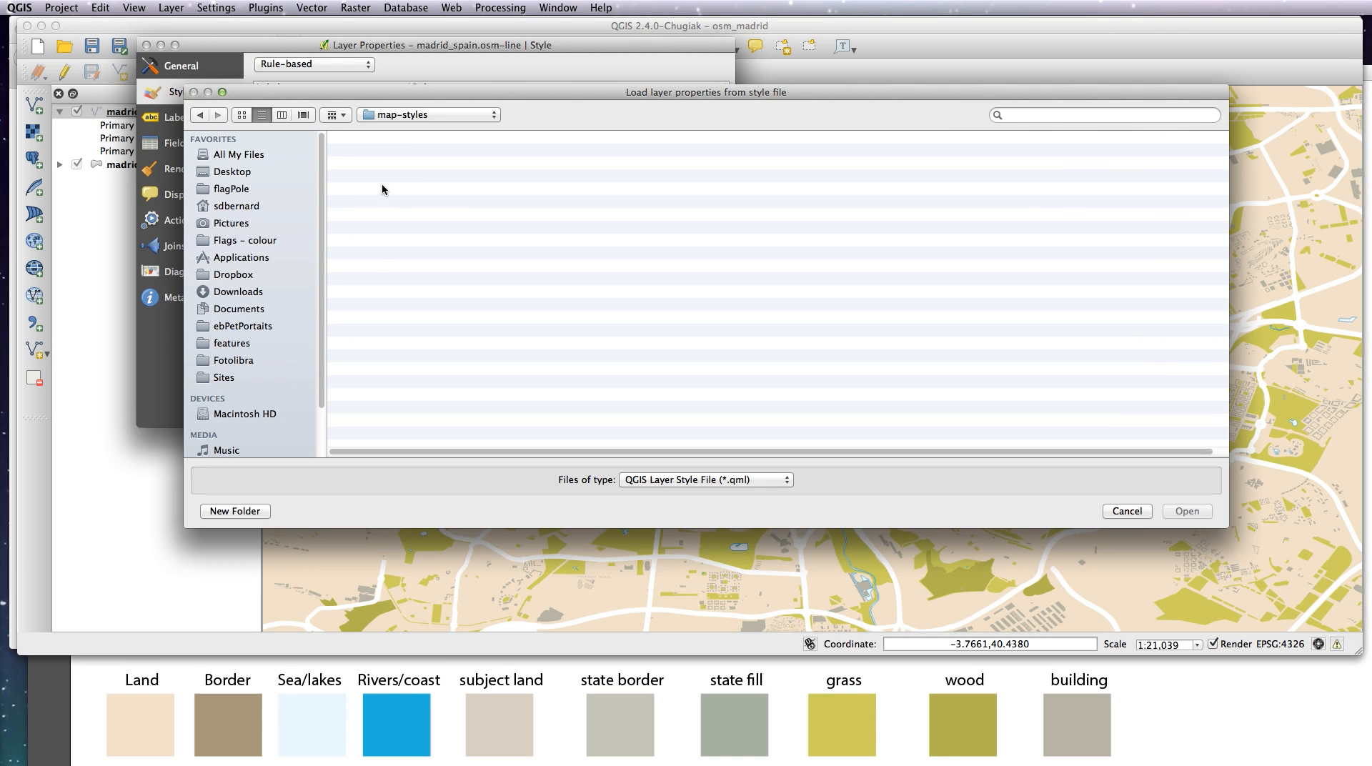
click(393, 158)
double_click(393, 158)
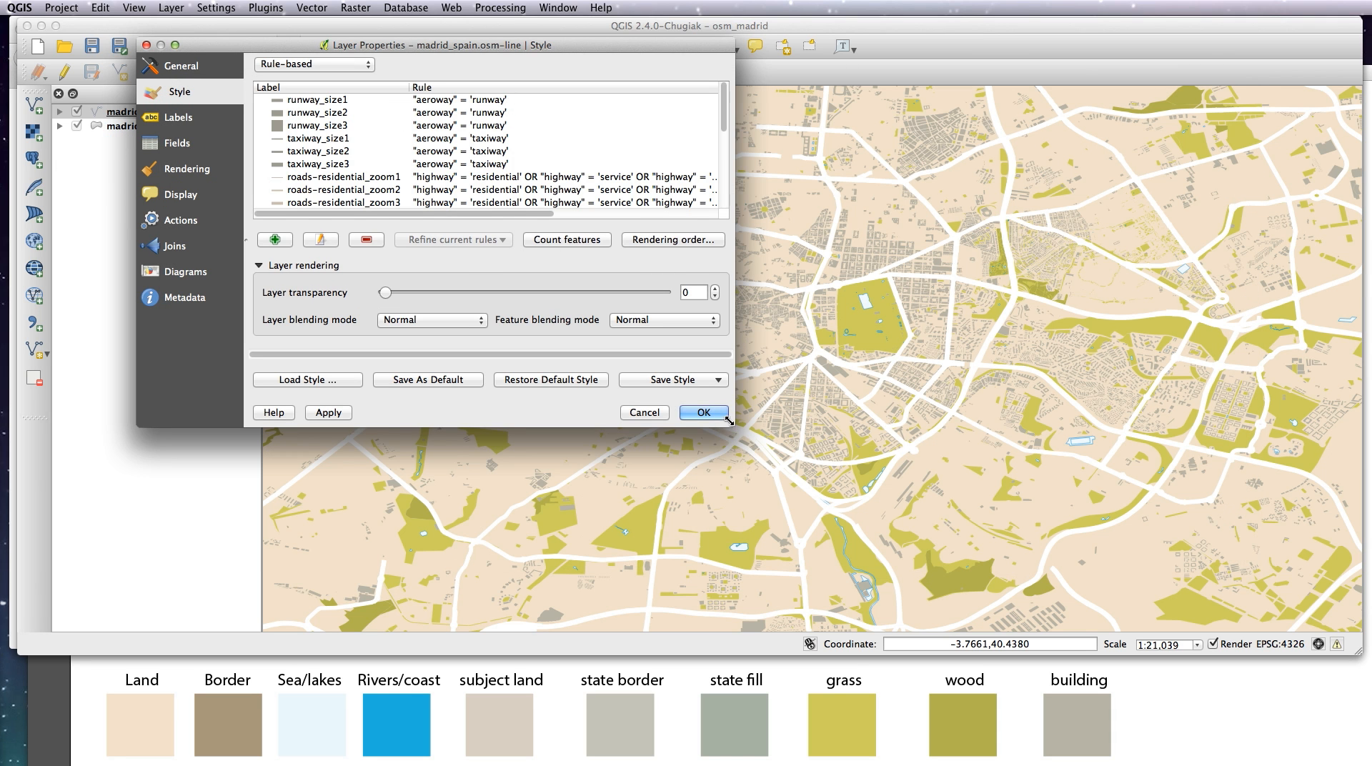
Step: Enlarge Layer Properties to review the full rule list and confirm the loaded style
drag(755, 489, 774, 626)
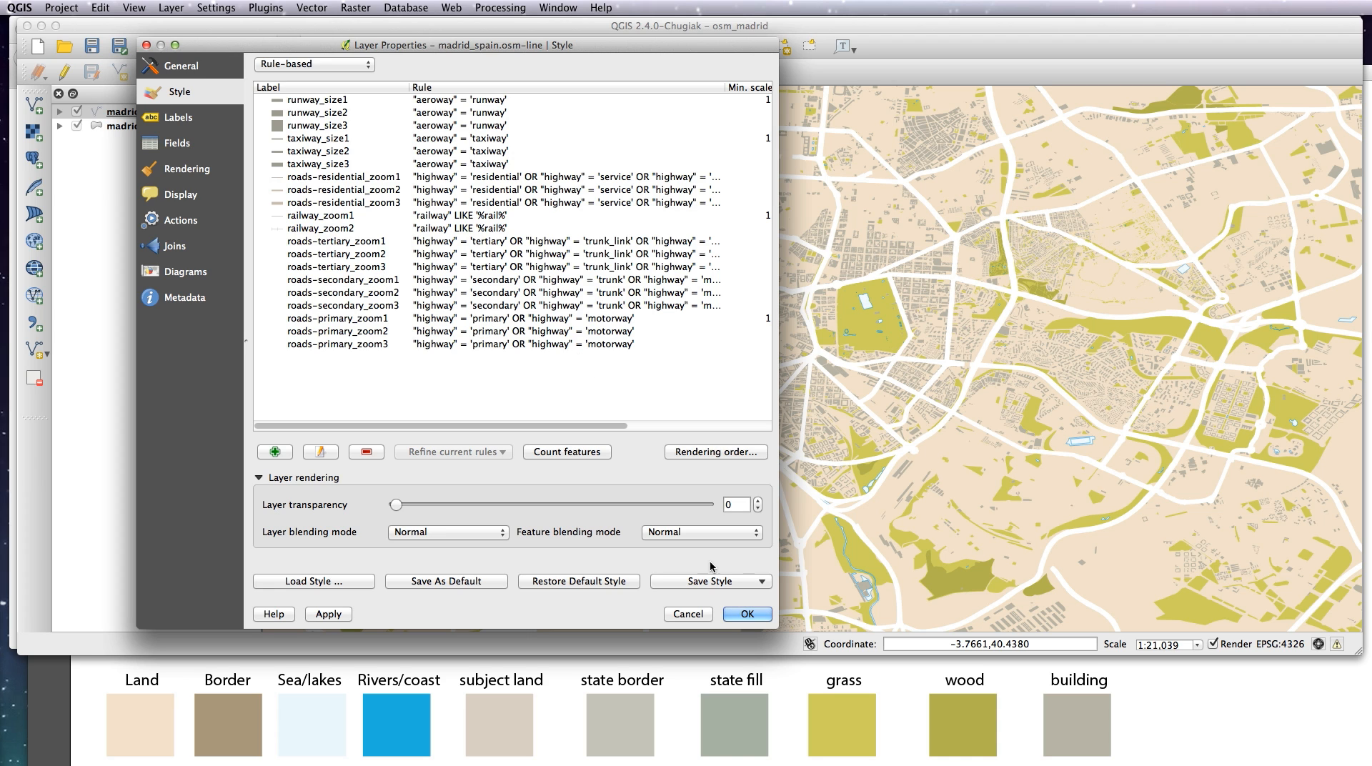
click(747, 614)
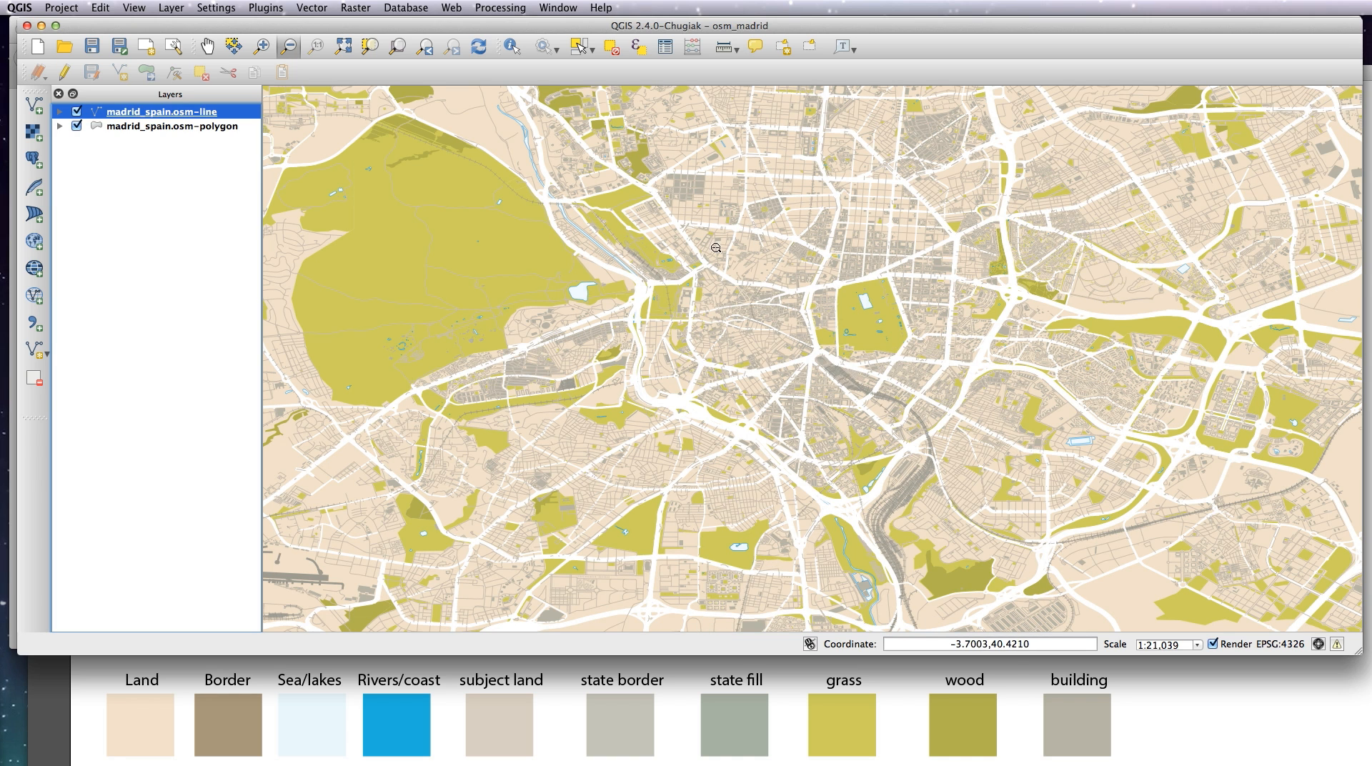
Step: Zoom into central Madrid near the large park and reopen the madrid_spain.osm-line layer properties
key(ctrl+plus)
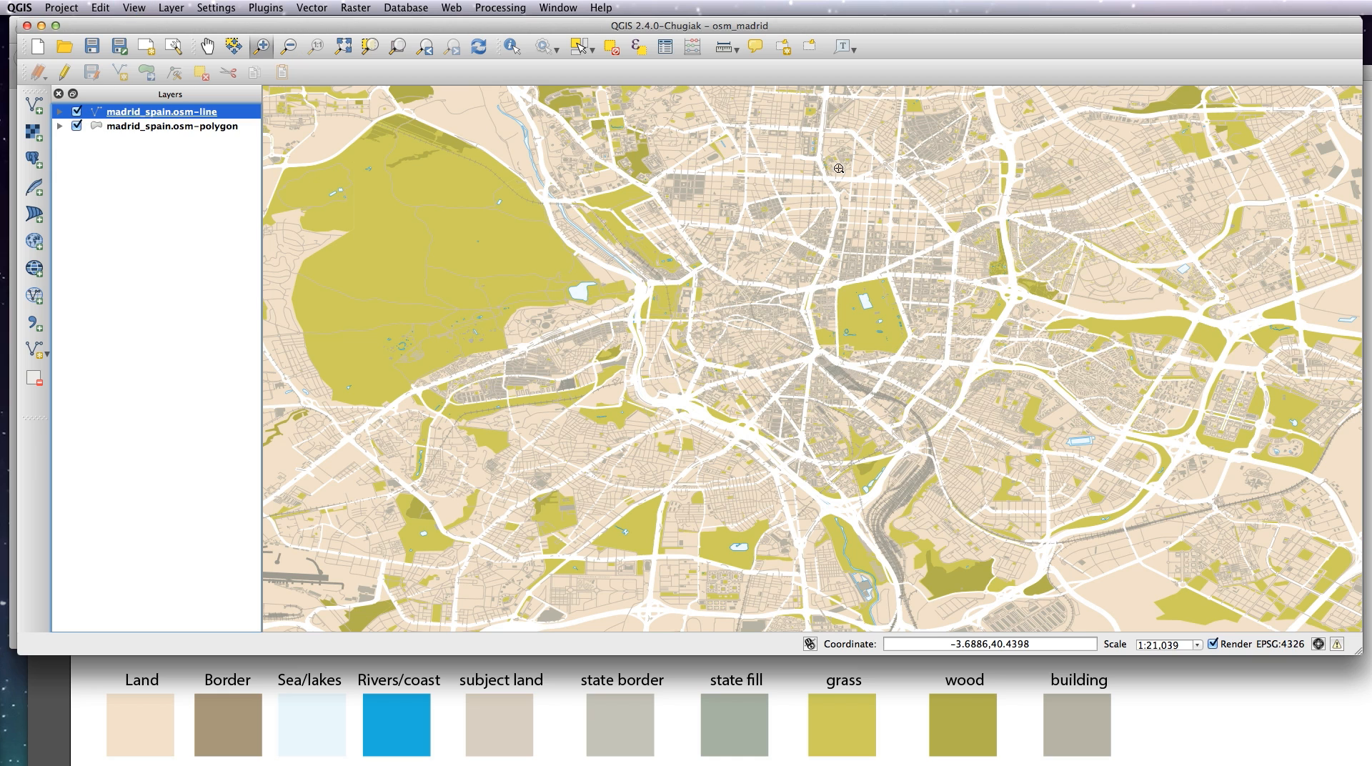
drag(626, 139, 908, 344)
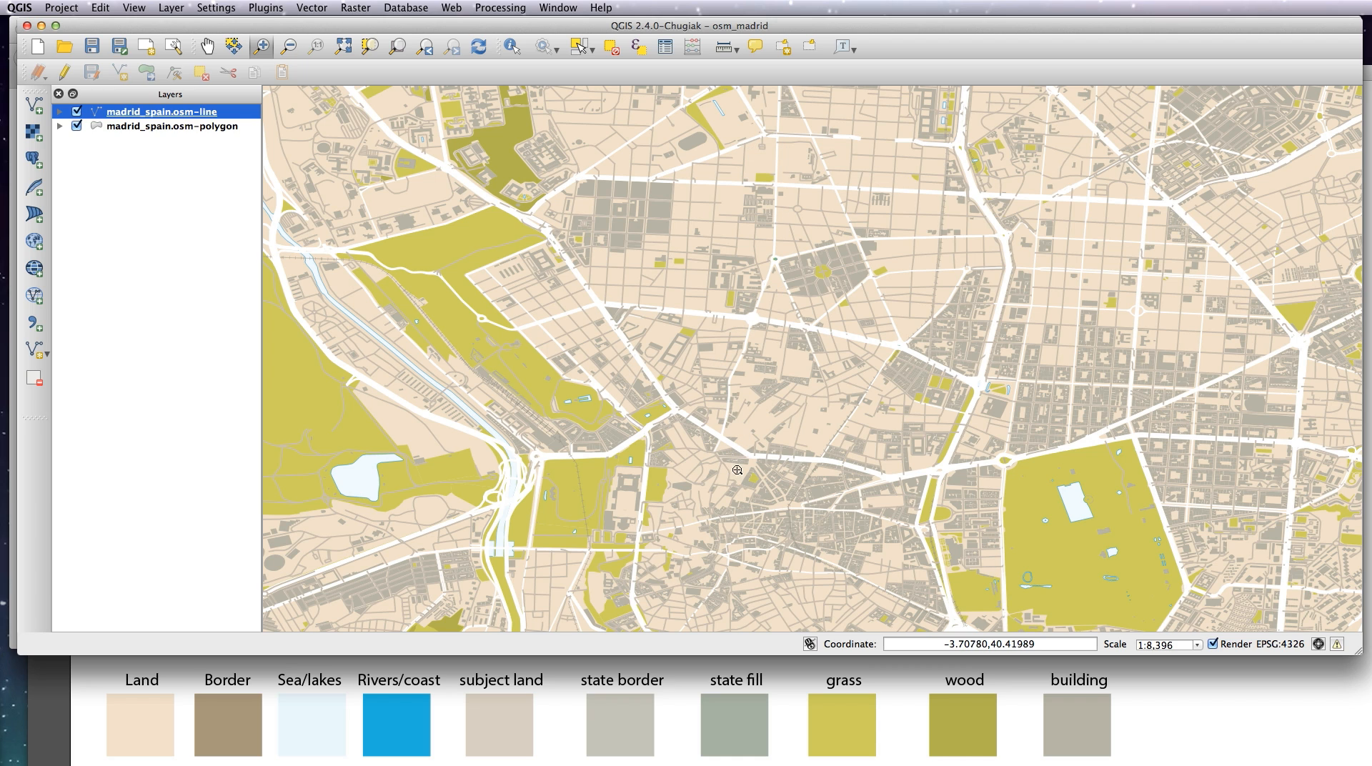
double_click(175, 115)
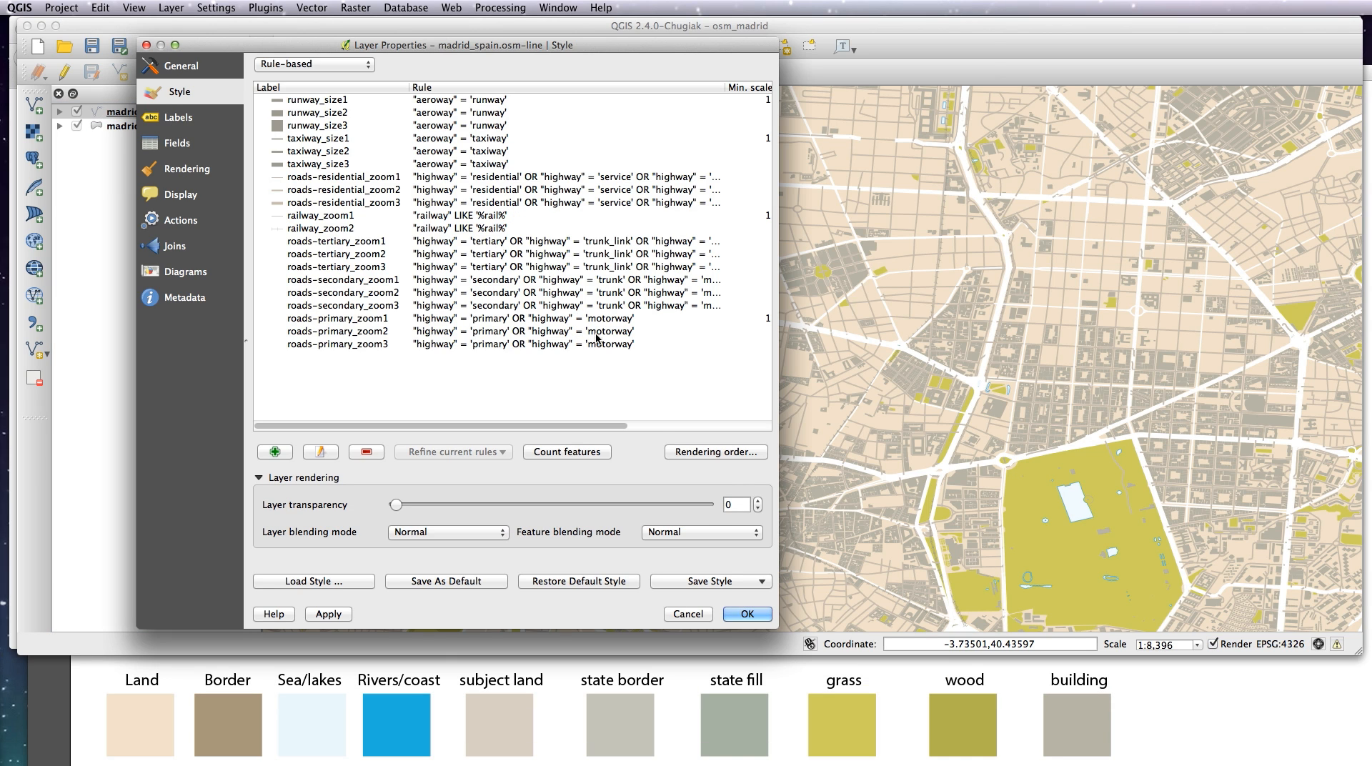
Step: Bring up the Symbol Levels rendering order and enlarge it to show every road rule
click(717, 454)
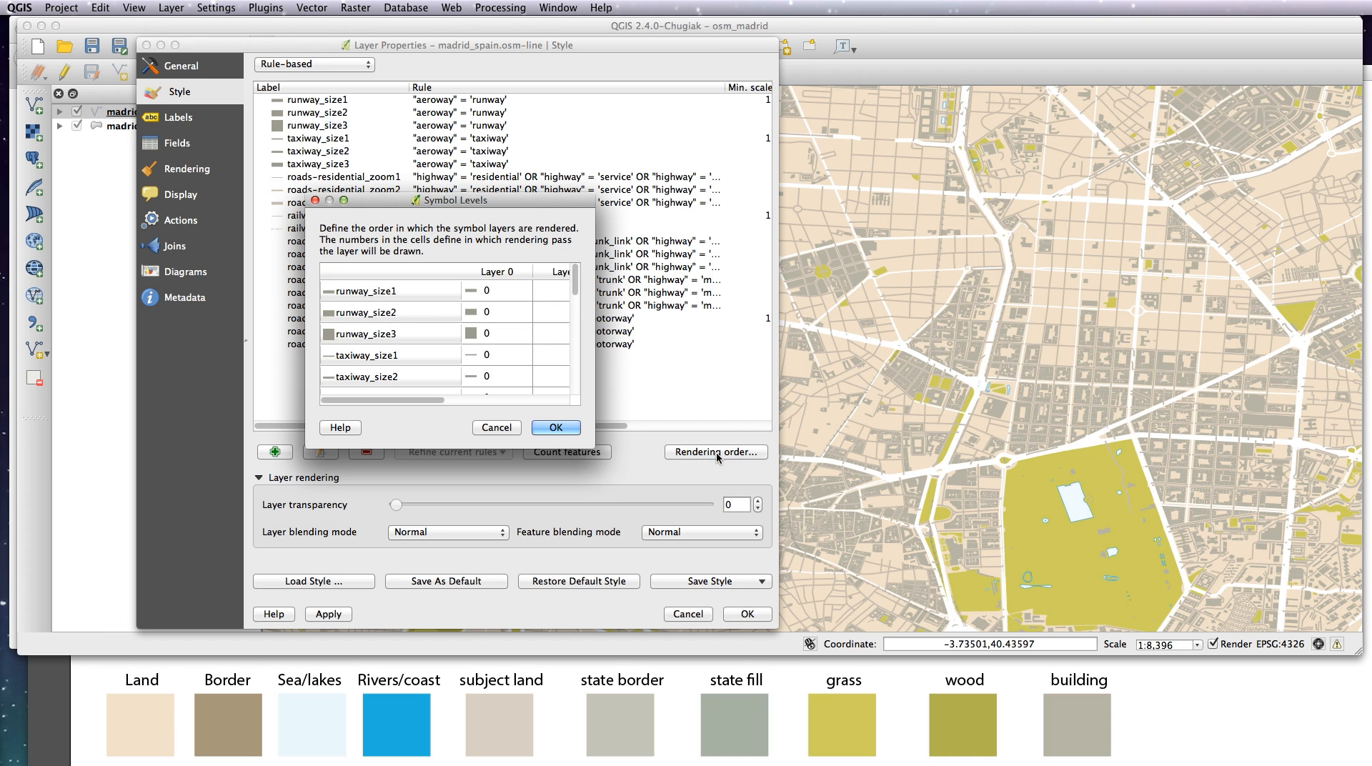
drag(777, 699, 793, 729)
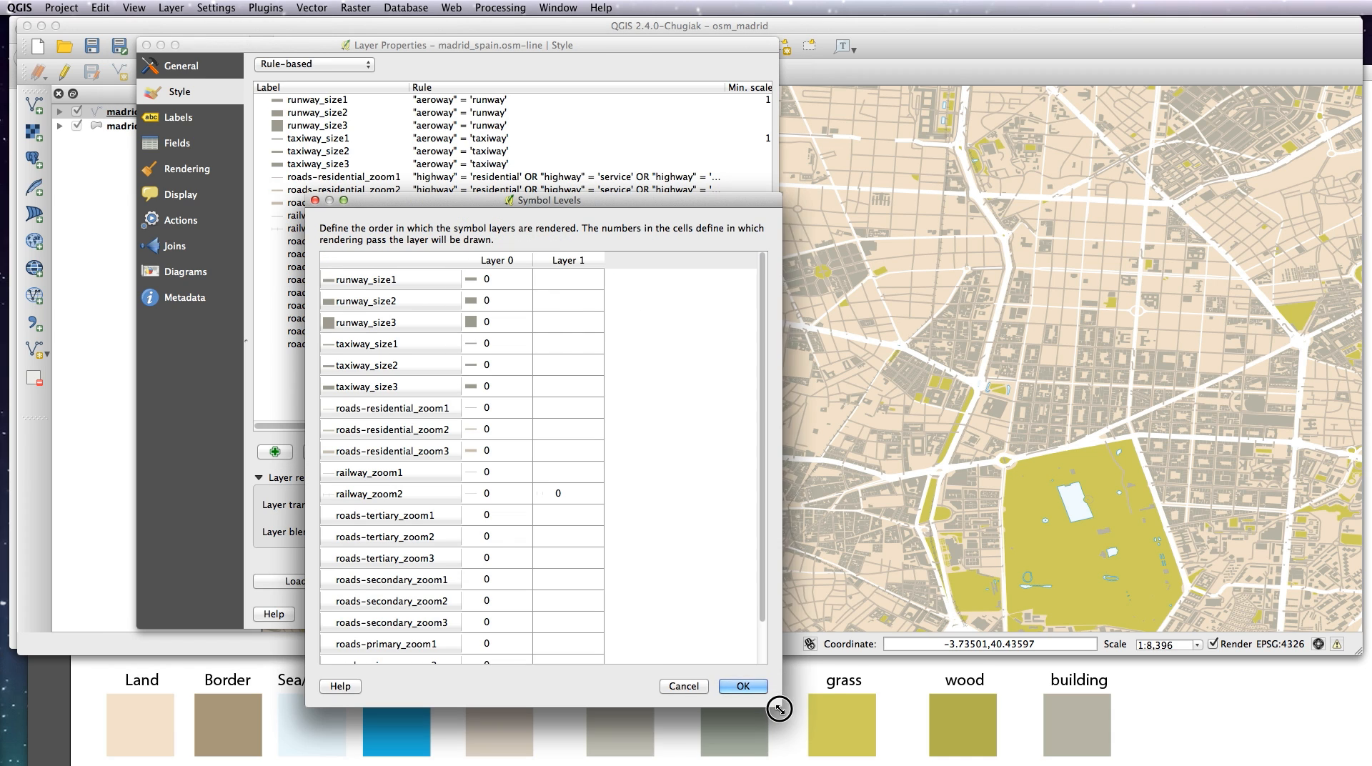
drag(637, 200, 630, 90)
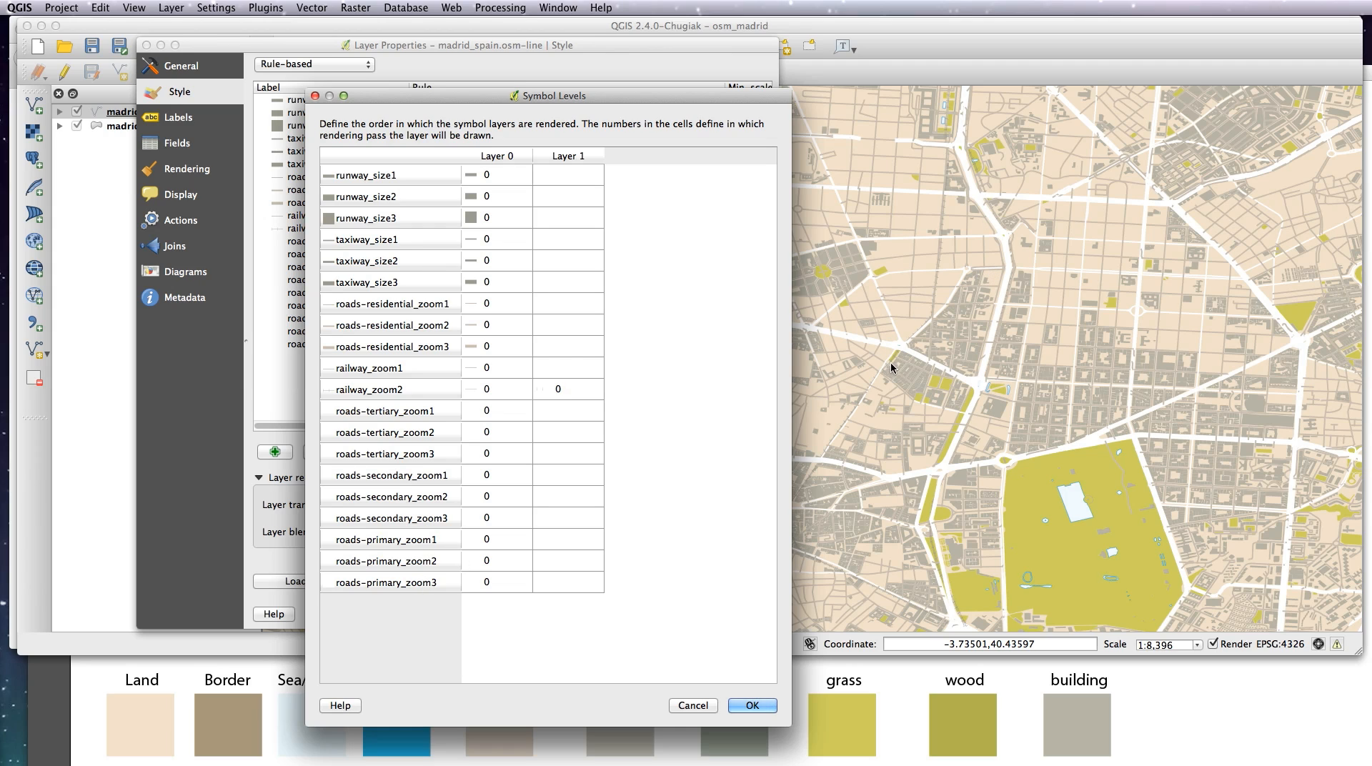
Step: Set roads-tertiary zoom1-3 and roads-secondary zoom1-3 rules to drawing pass 1
double_click(511, 413)
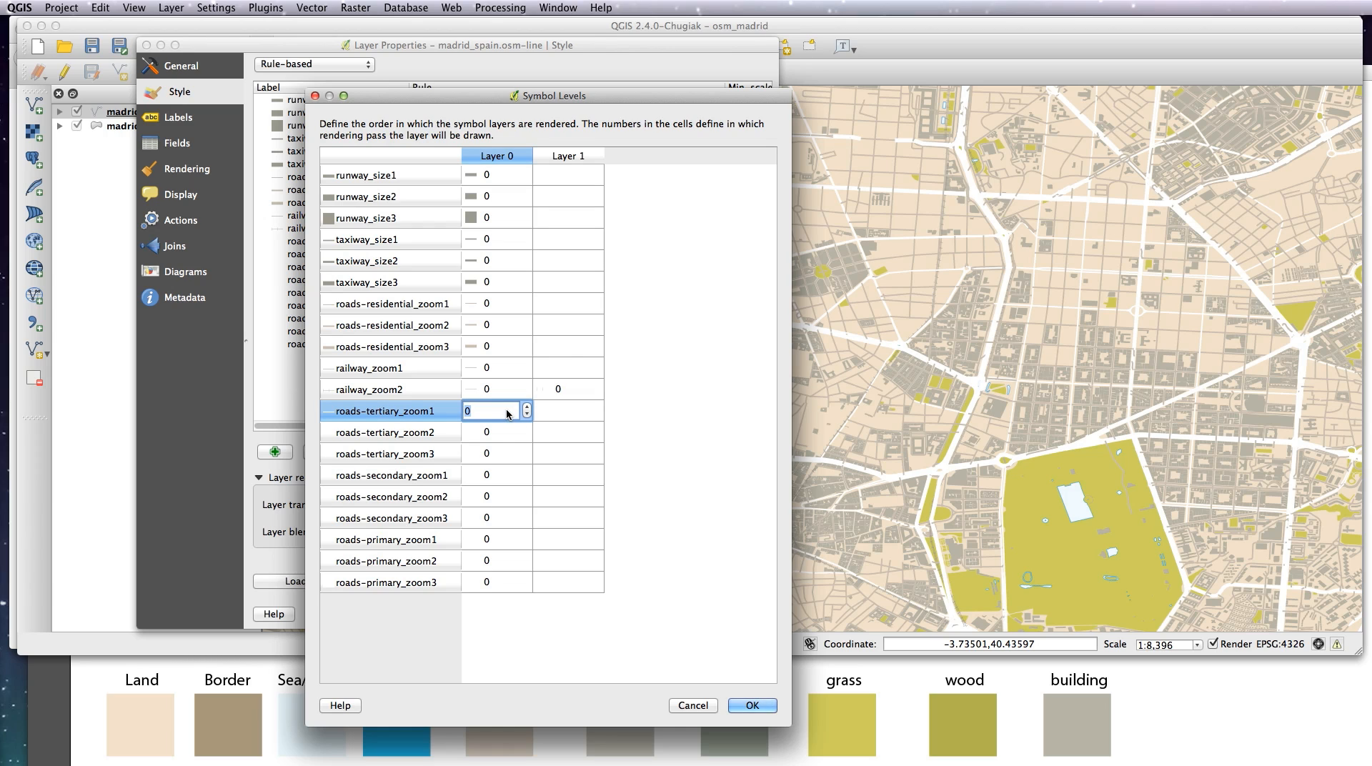
text(1)
double_click(501, 432)
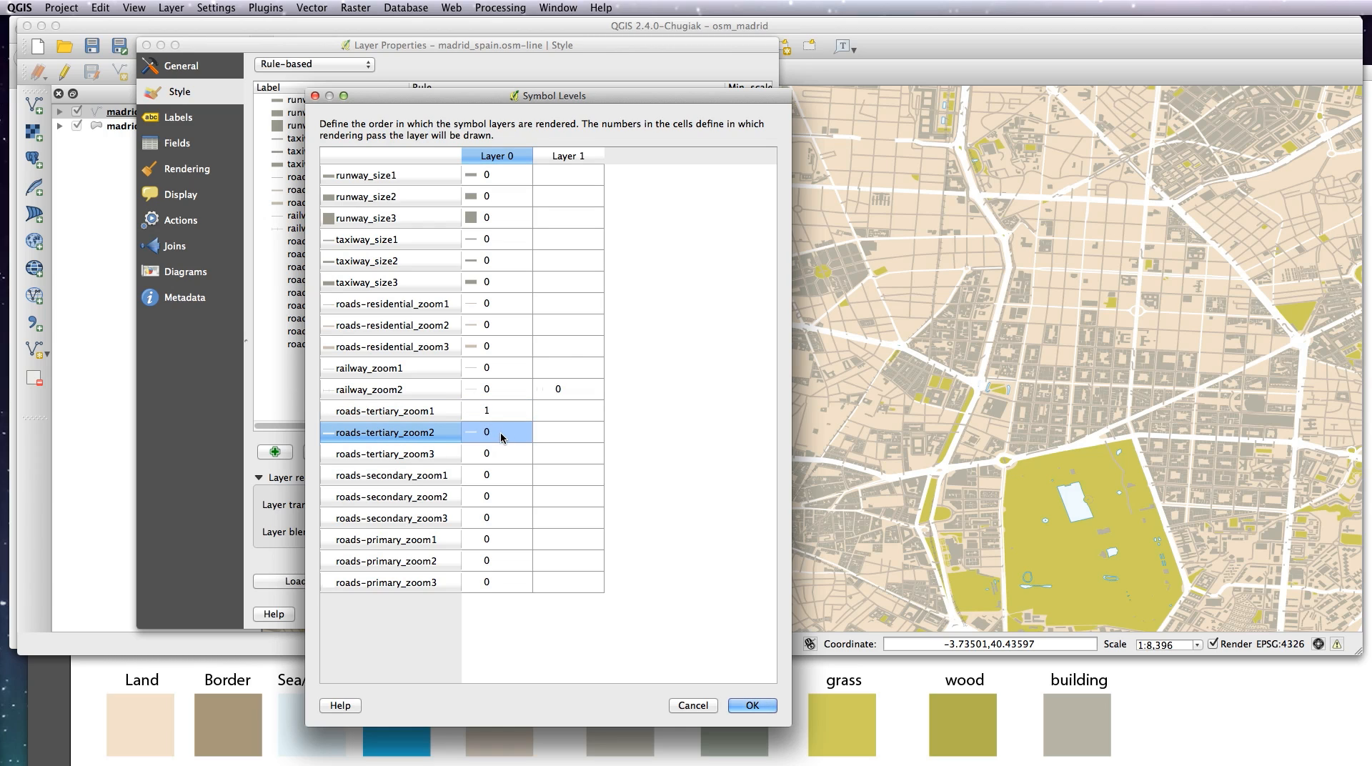
text(1)
click(498, 455)
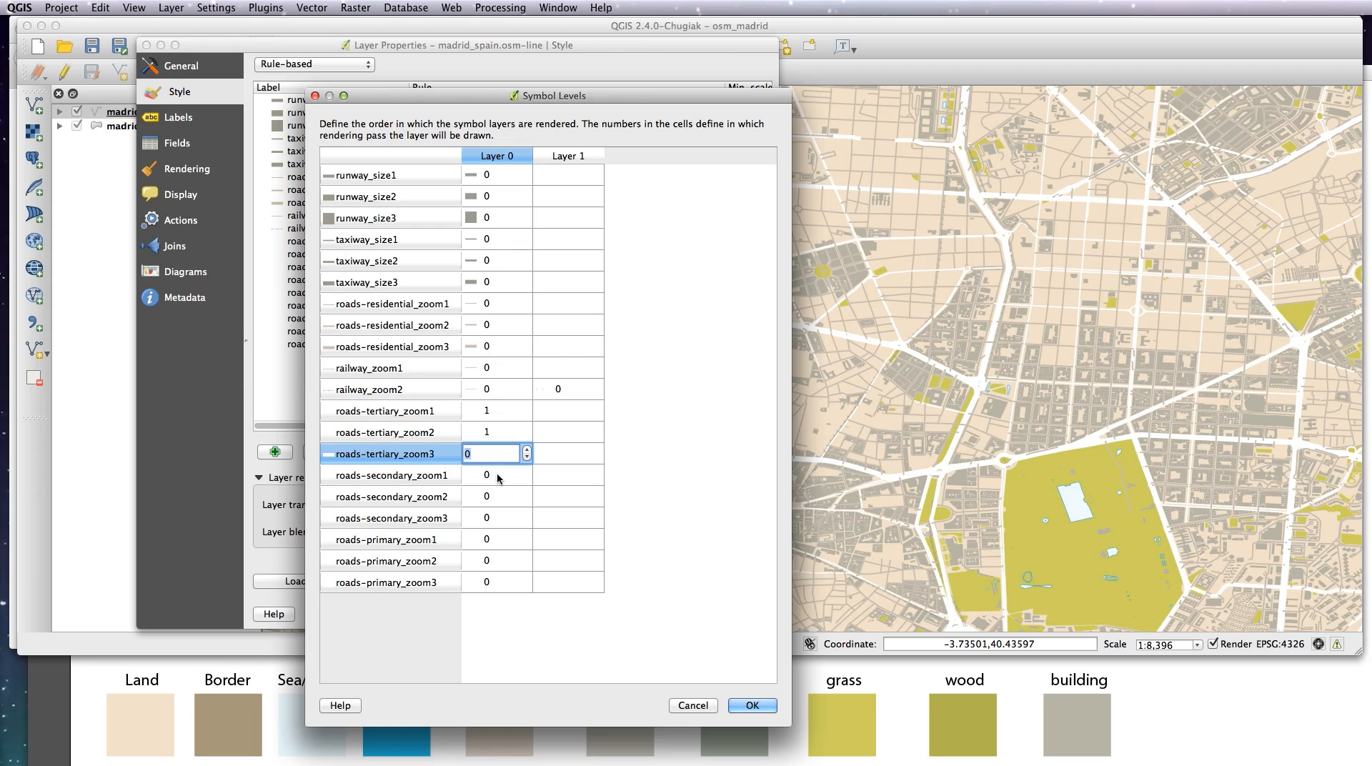
text(1)
double_click(497, 475)
text(1)
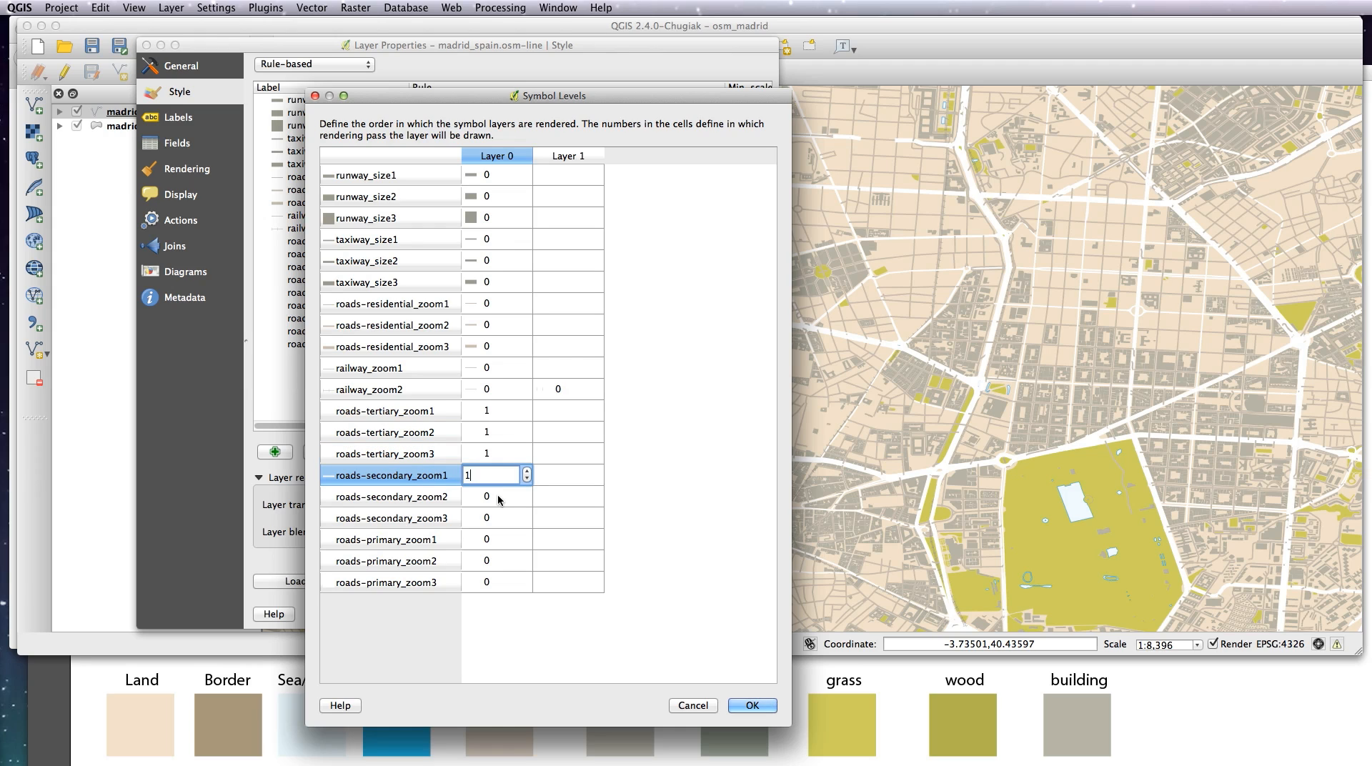
click(497, 497)
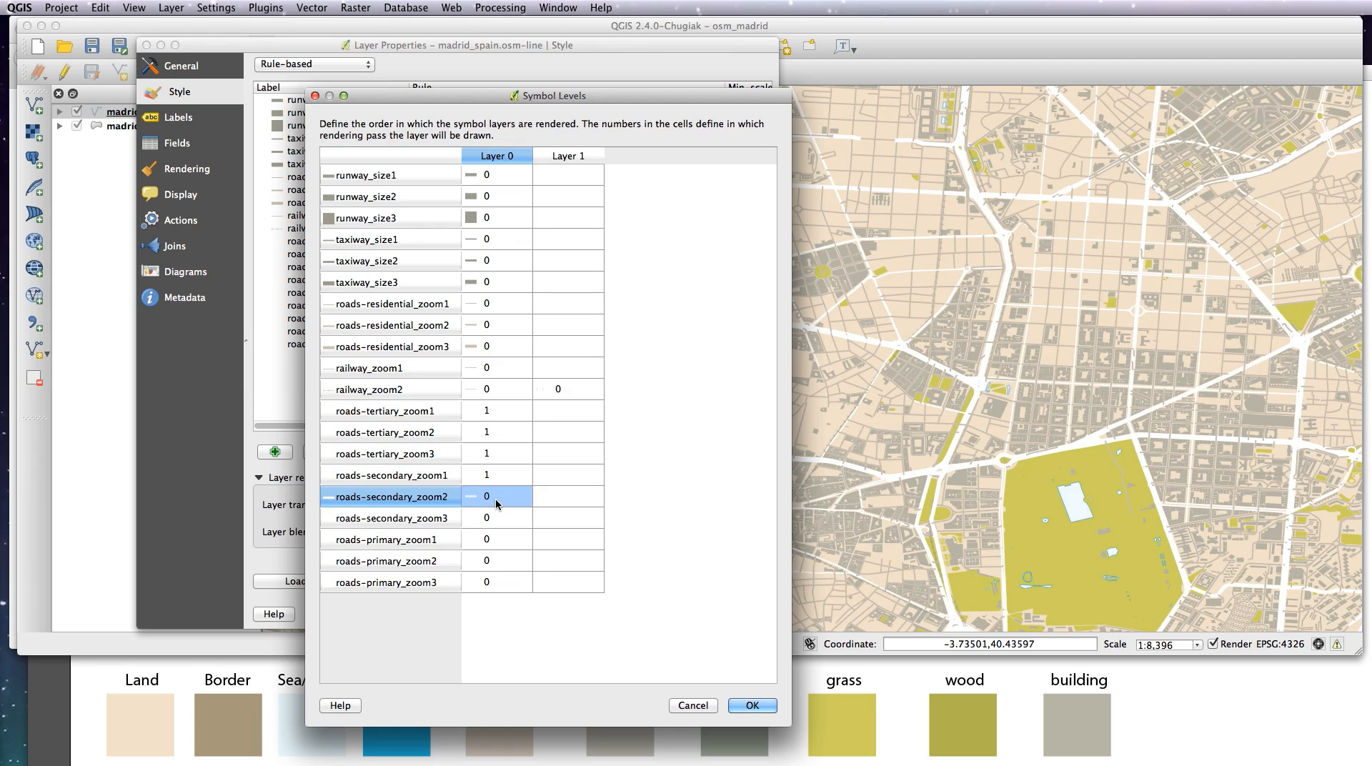
click(497, 496)
text(1)
double_click(499, 520)
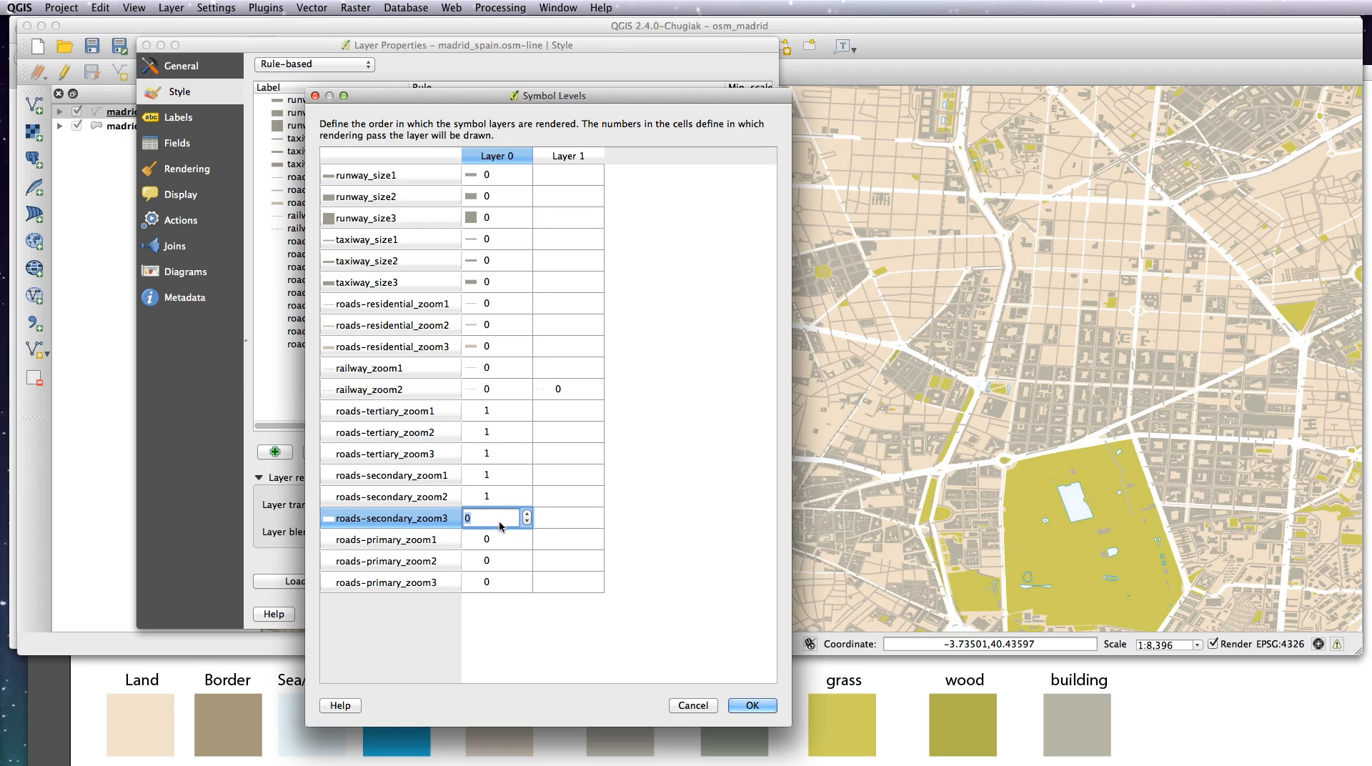
text(1)
Step: Set roads-primary zoom1-3 rules to drawing pass 1 and confirm the new drawing order
double_click(497, 539)
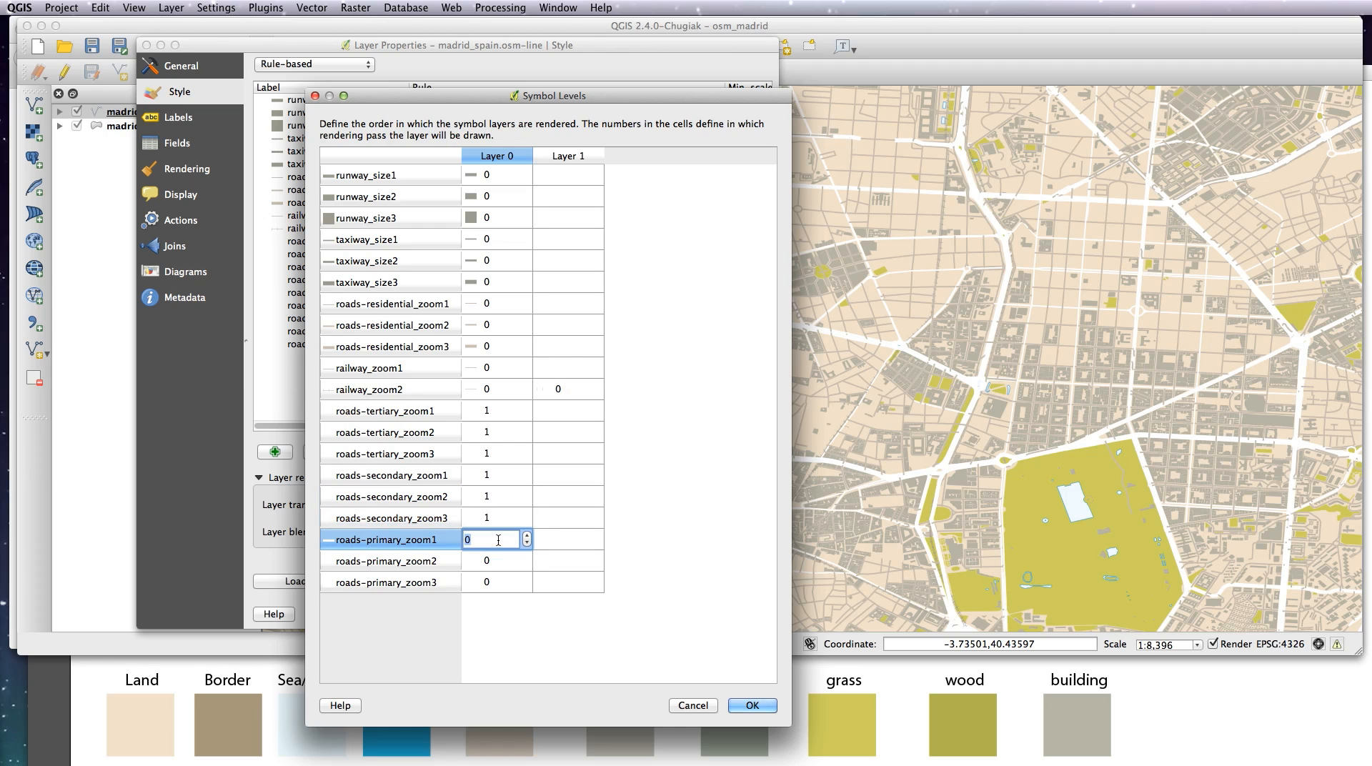
text(1)
double_click(499, 561)
text(1)
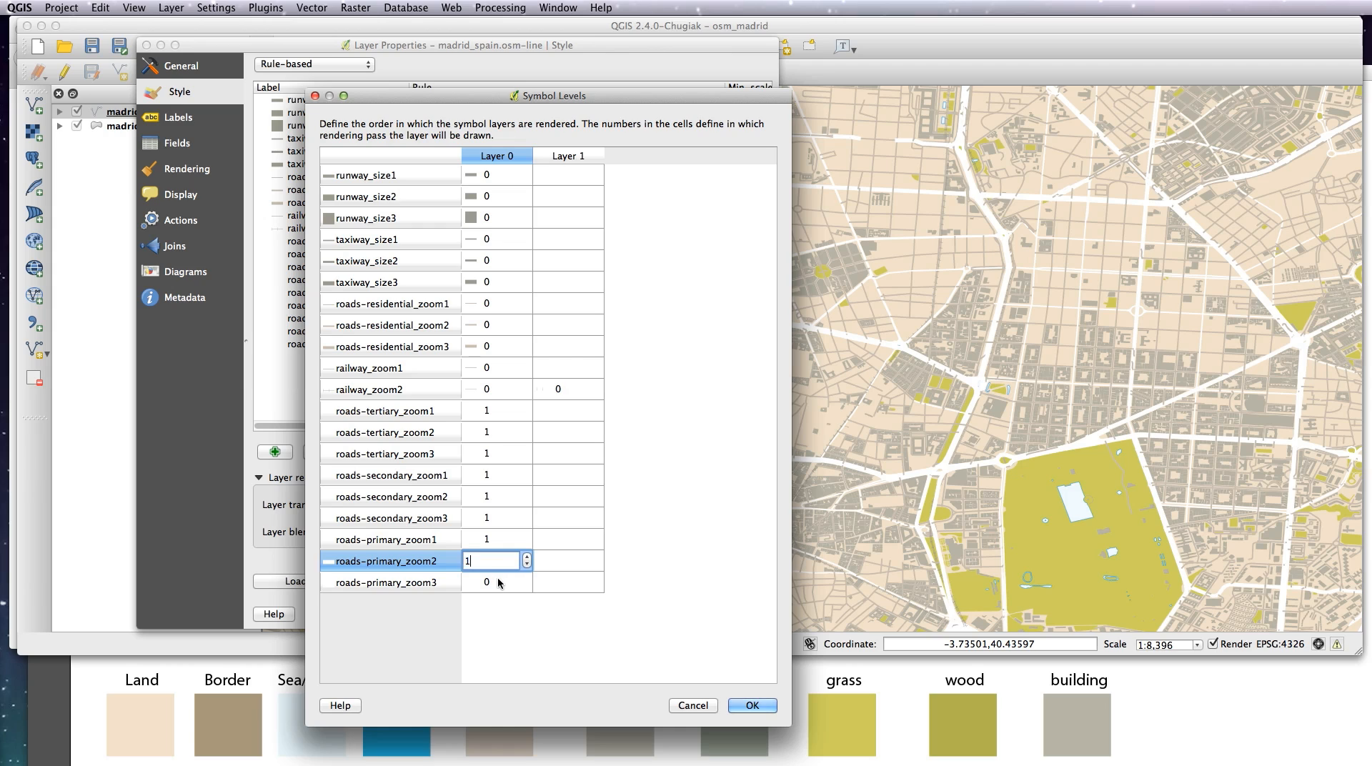
double_click(498, 582)
text(1)
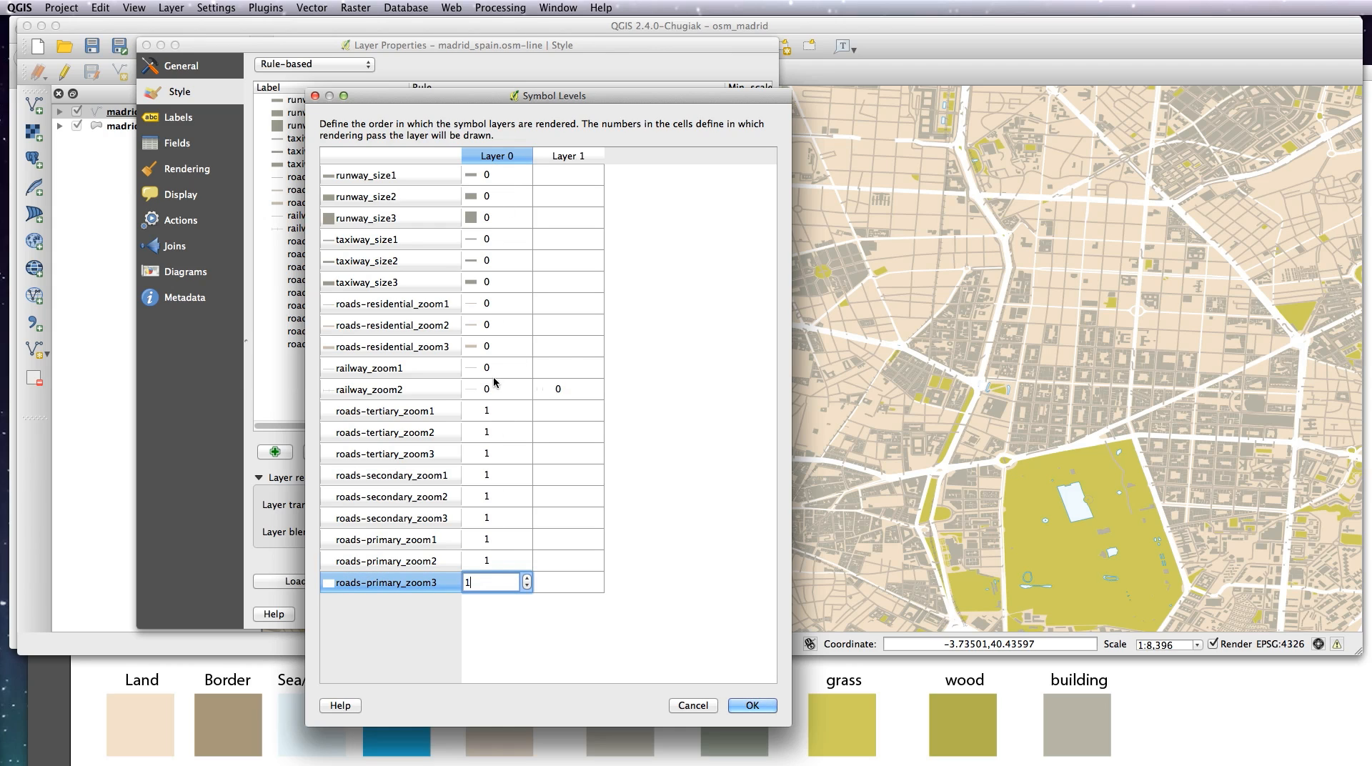
click(499, 628)
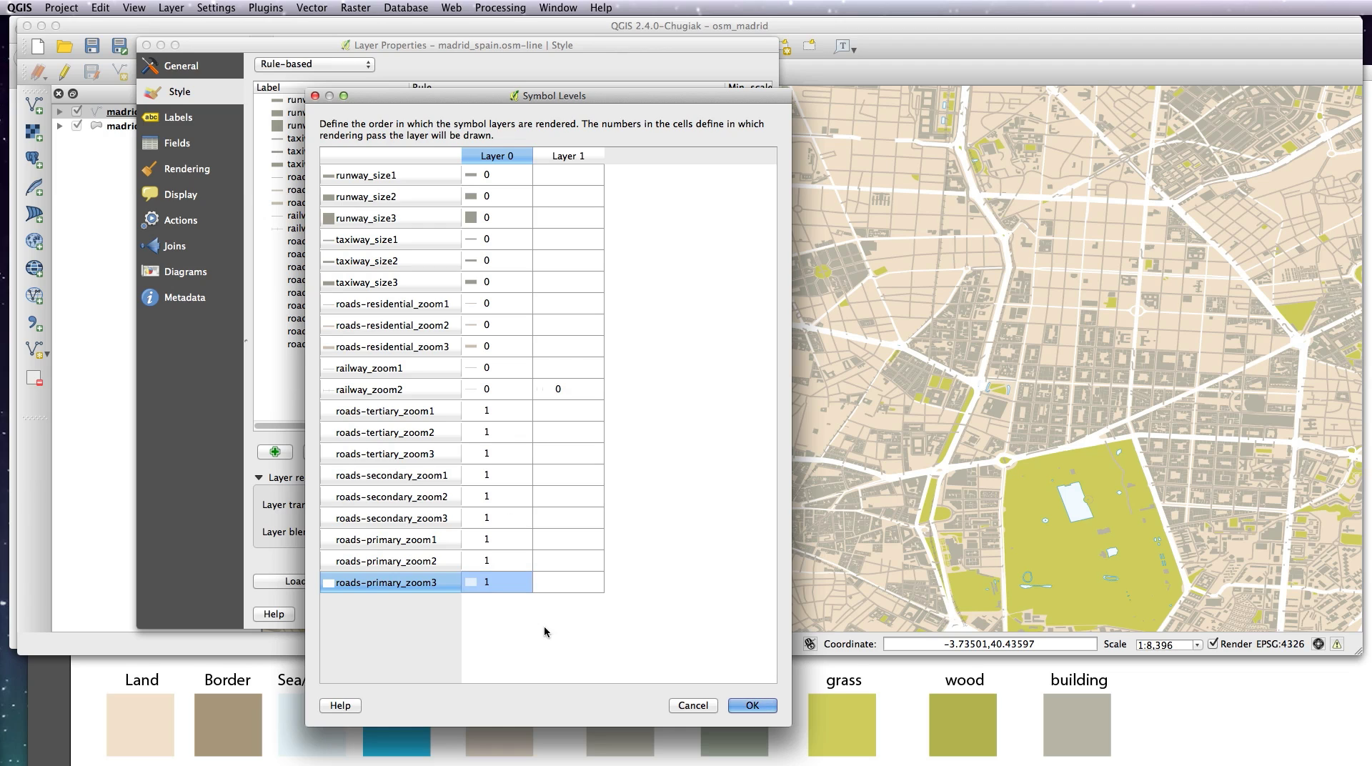
click(752, 704)
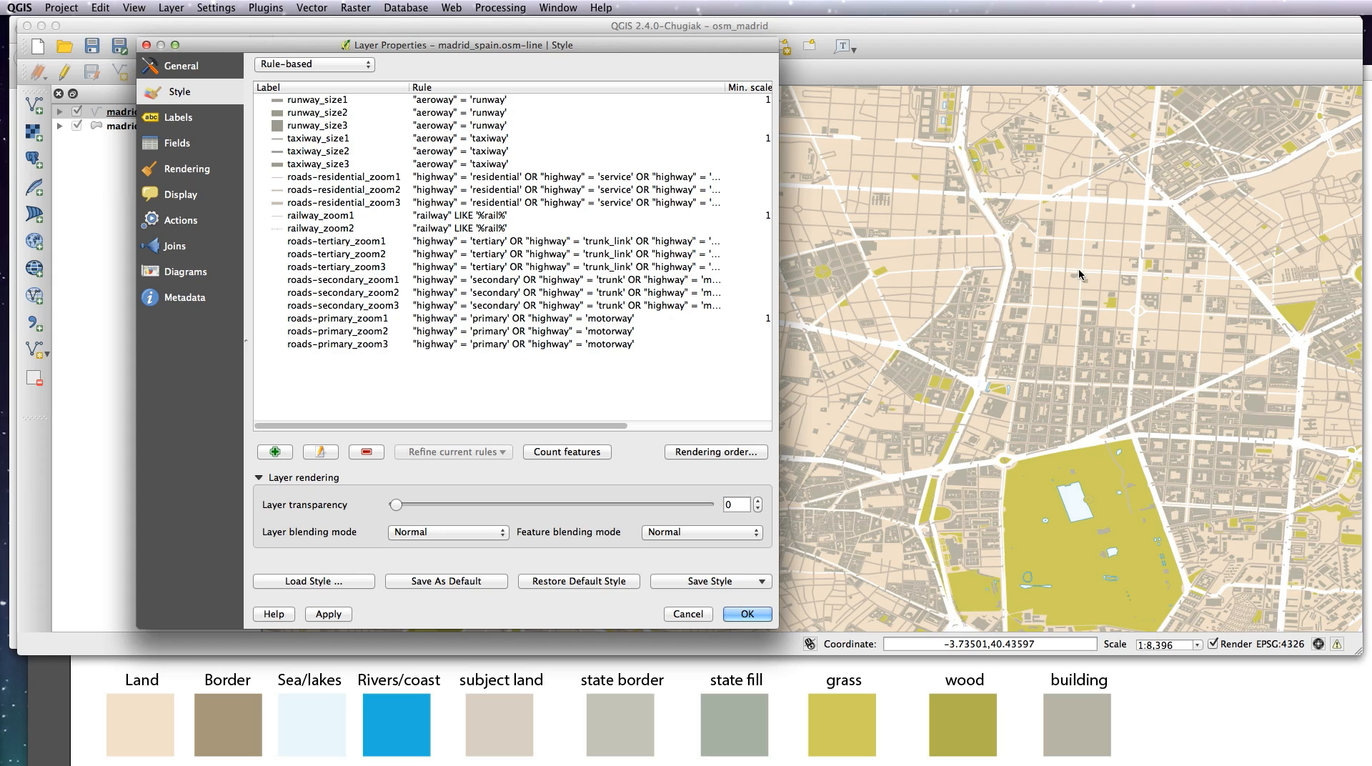
Step: Apply the new road drawing order and close the layer properties so main roads draw above residential streets
click(329, 617)
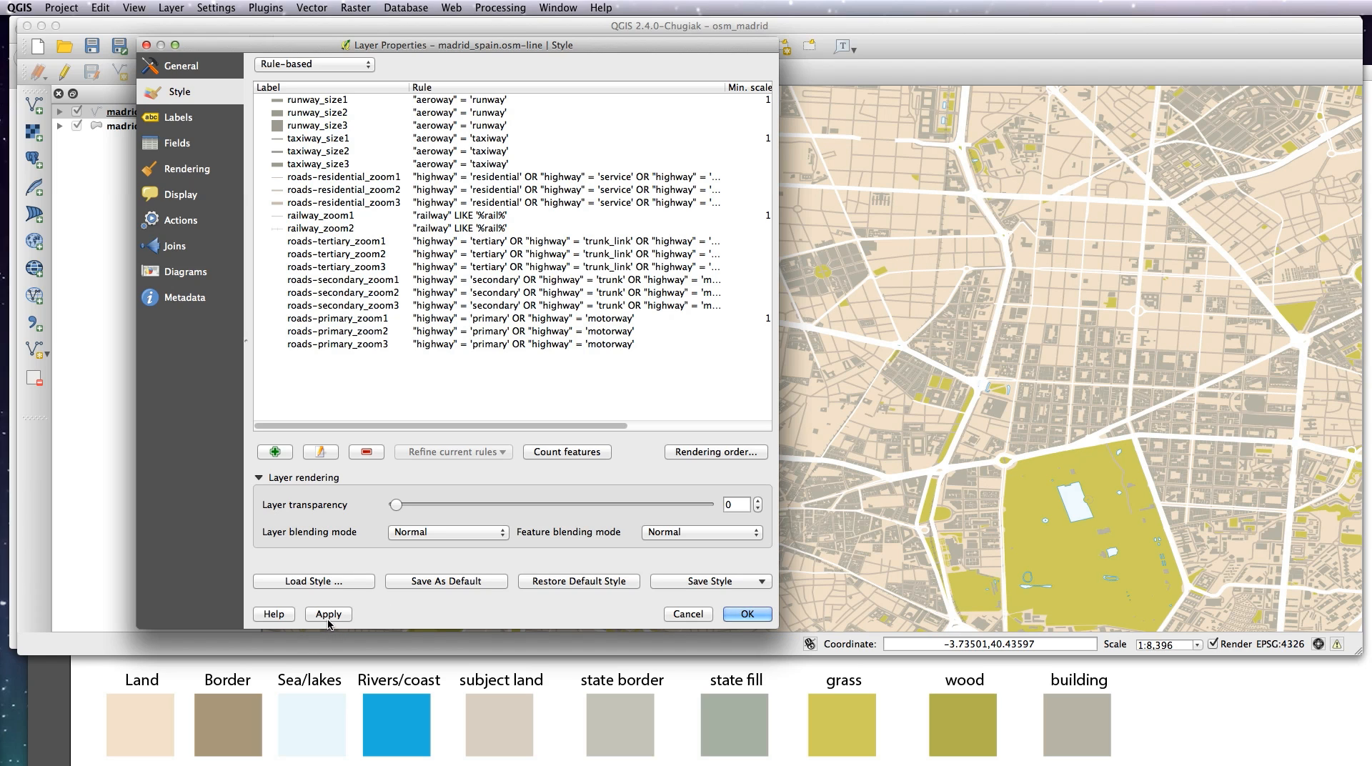
click(748, 614)
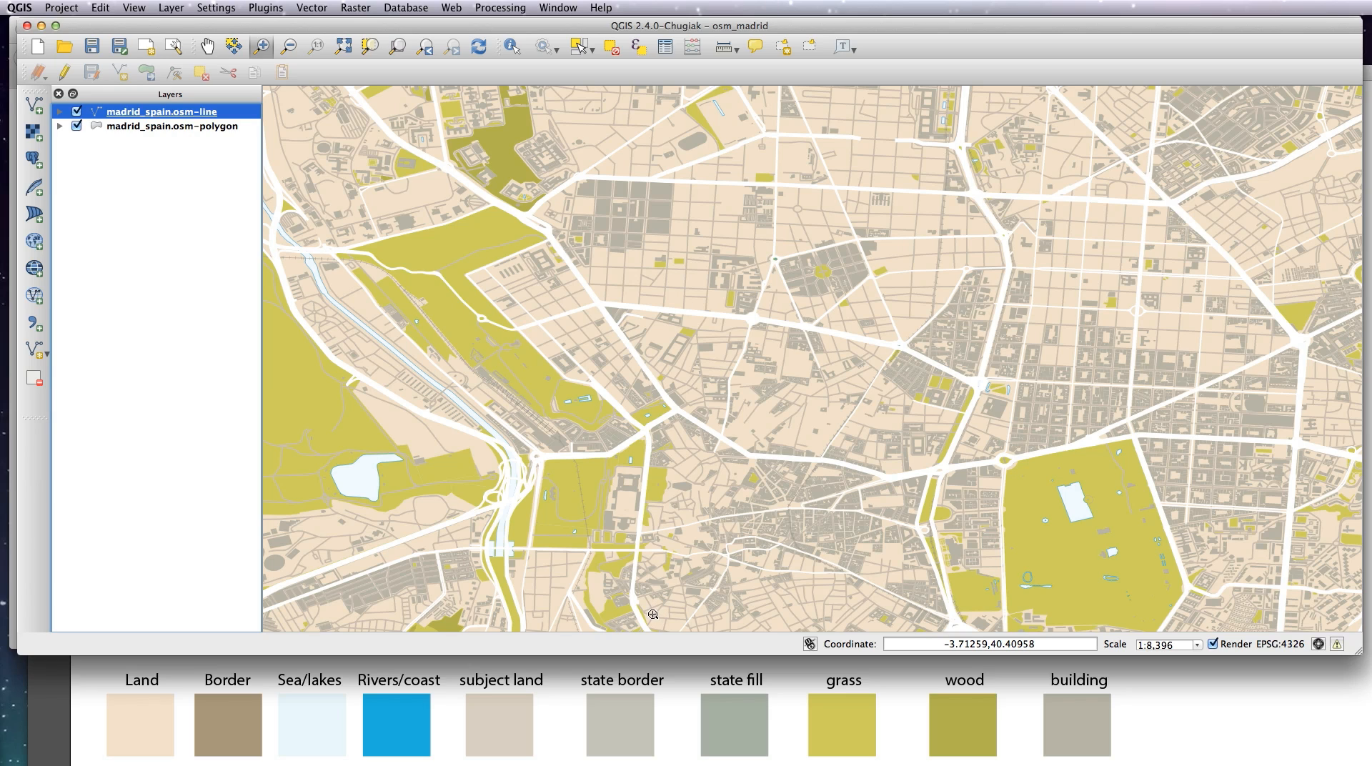
Step: Zoom out twice to show the wider Madrid region with the new road layering
key(ctrl+minus)
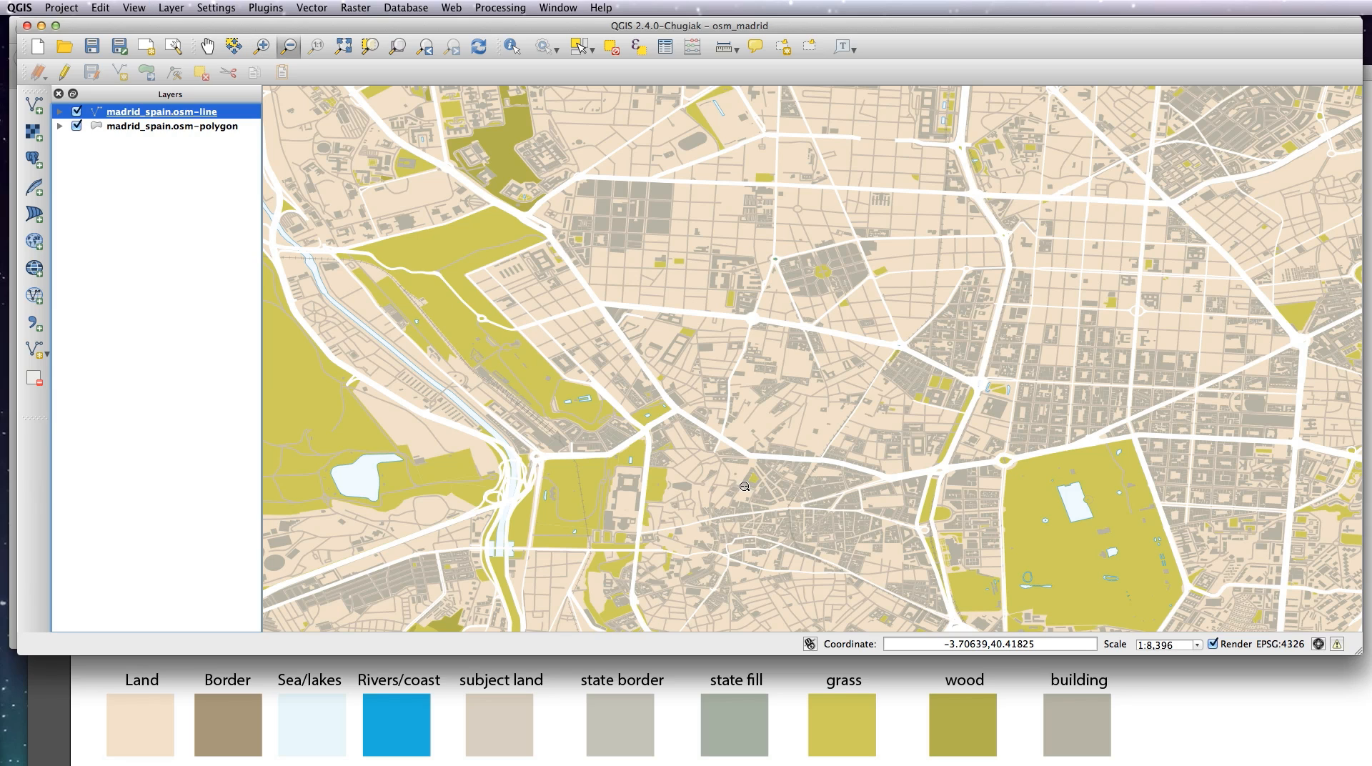
click(747, 380)
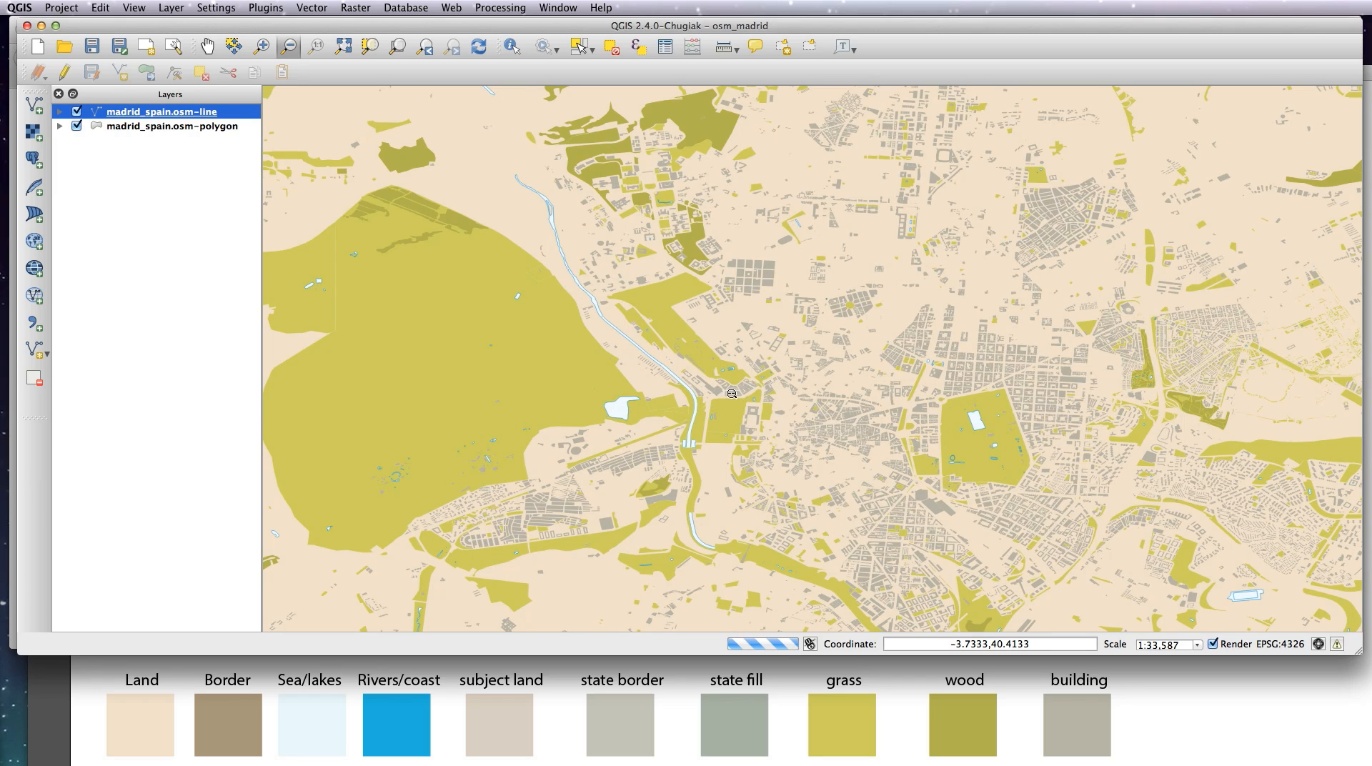
click(740, 393)
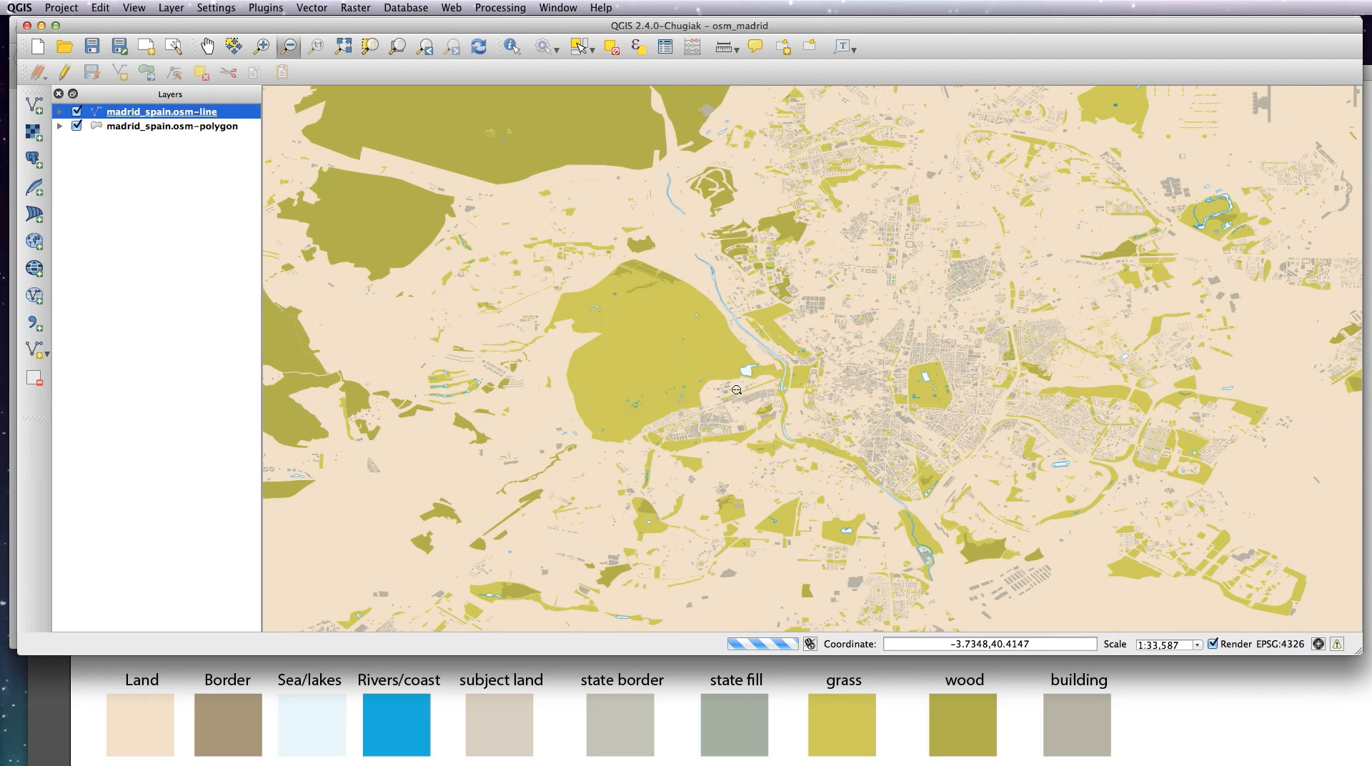